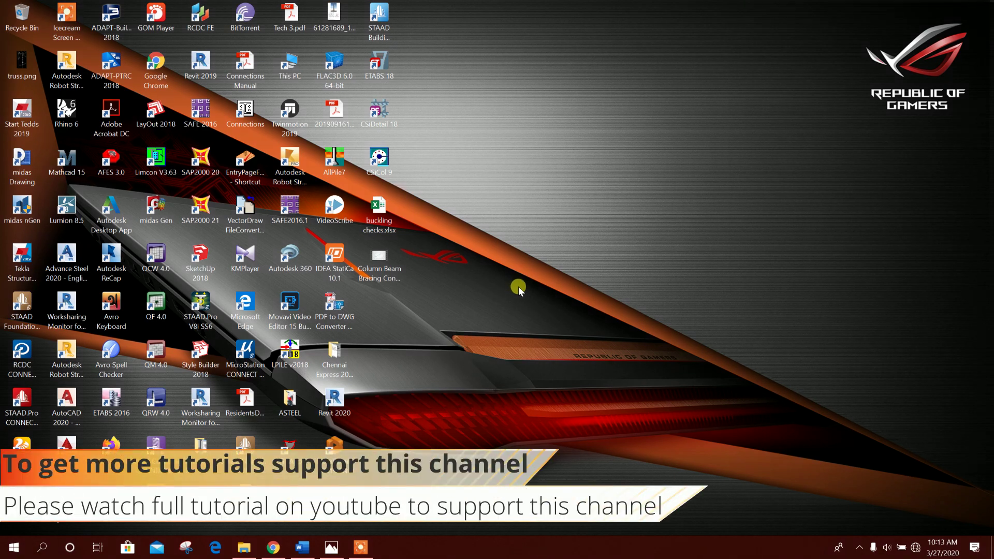
- View the truss.png reference drawing of the bolted truss-to-column connection, and minimize it
left_click(334, 548)
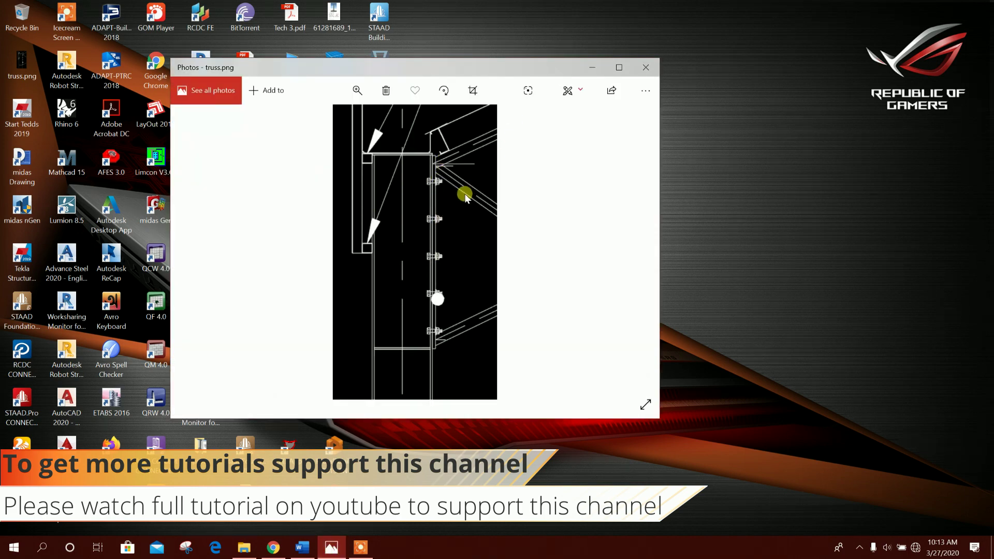
left_click(592, 68)
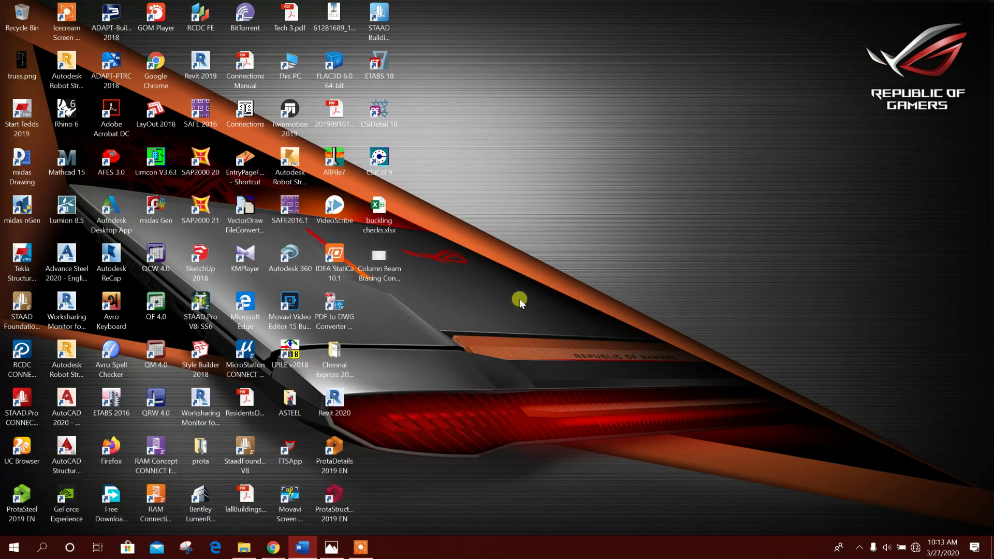
- Launch IDEA StatiCa Connection and create a blank project named Truss Connection using the empty coordinate-axes class
right_click(341, 254)
left_click(384, 301)
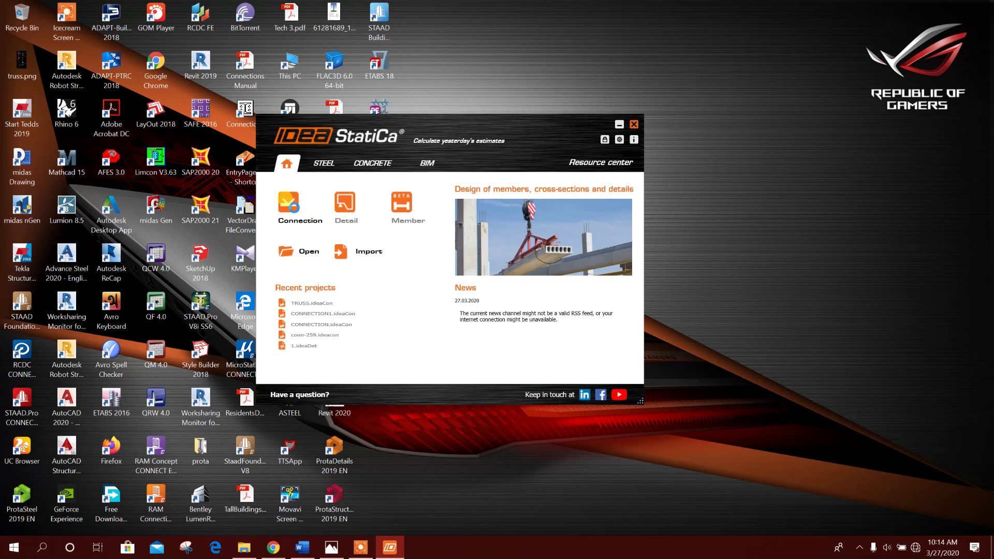
left_click(291, 207)
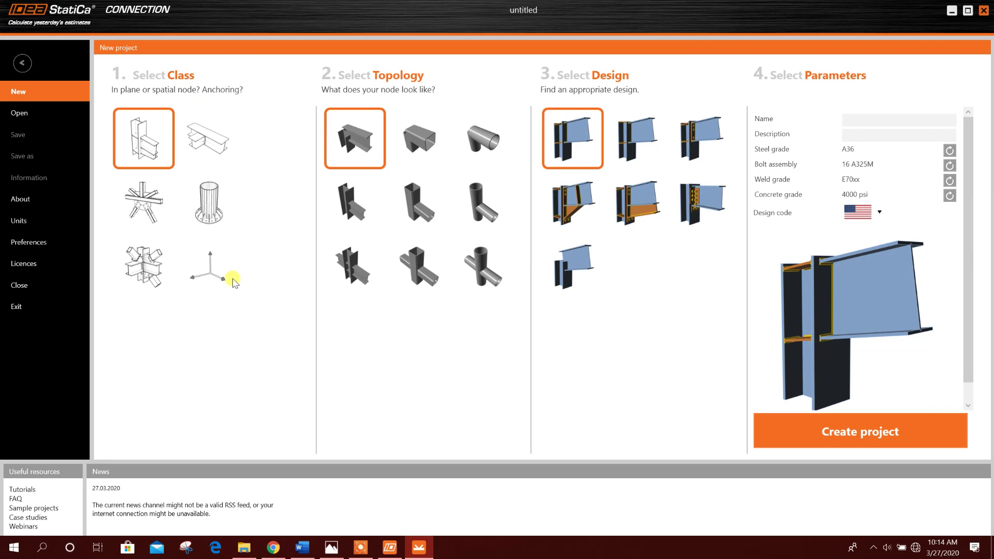
left_click(217, 277)
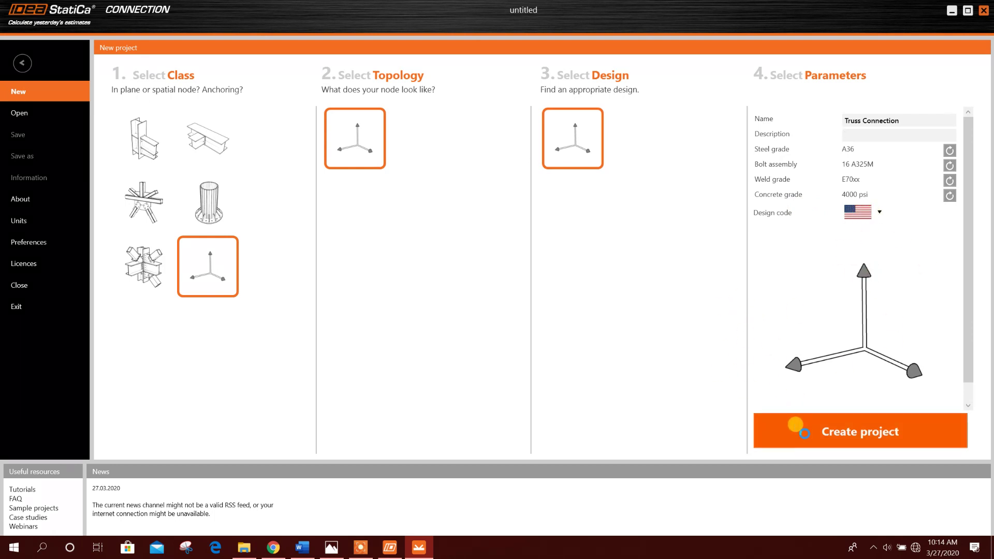
left_click(860, 431)
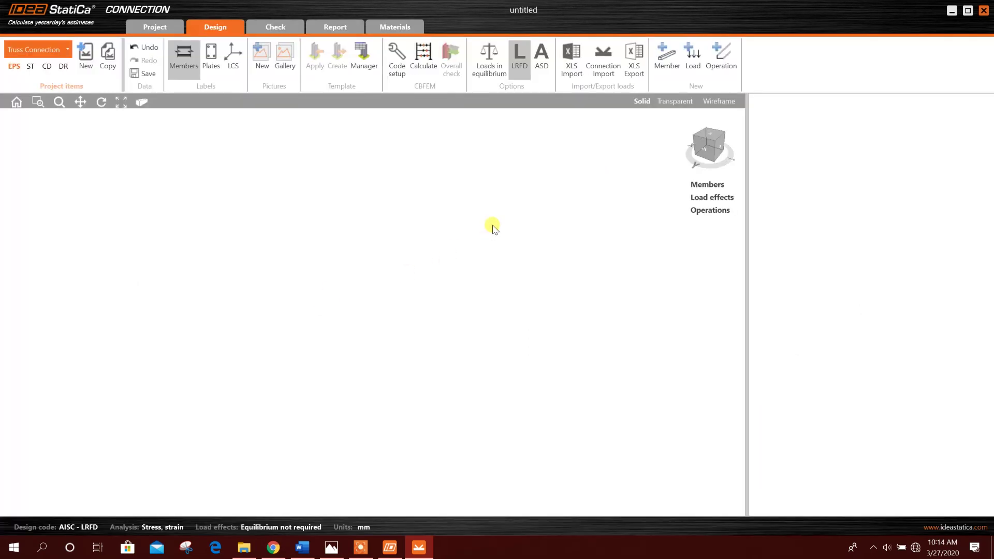
- Save the project in the IDEA folder as TRUSS CONNECTION
left_click(164, 28)
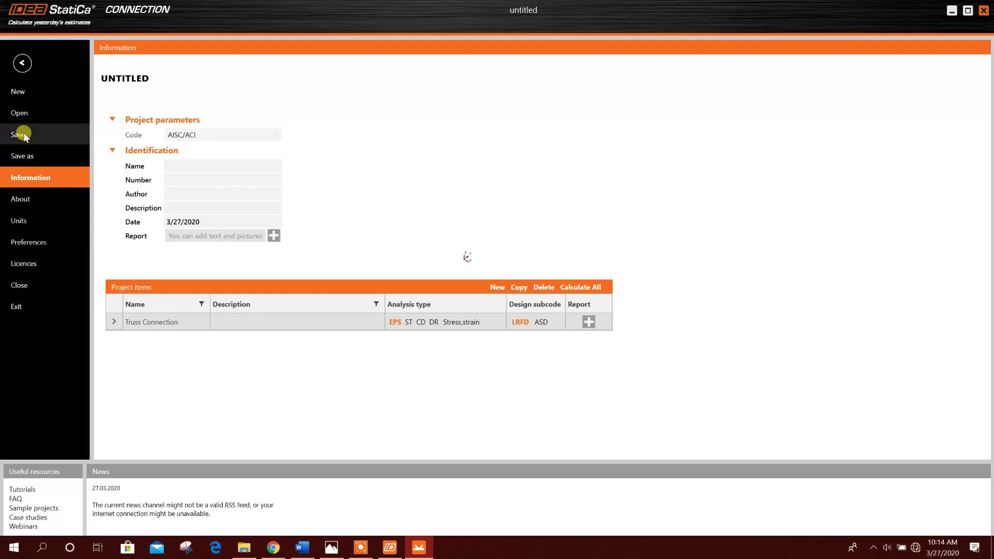
left_click(20, 134)
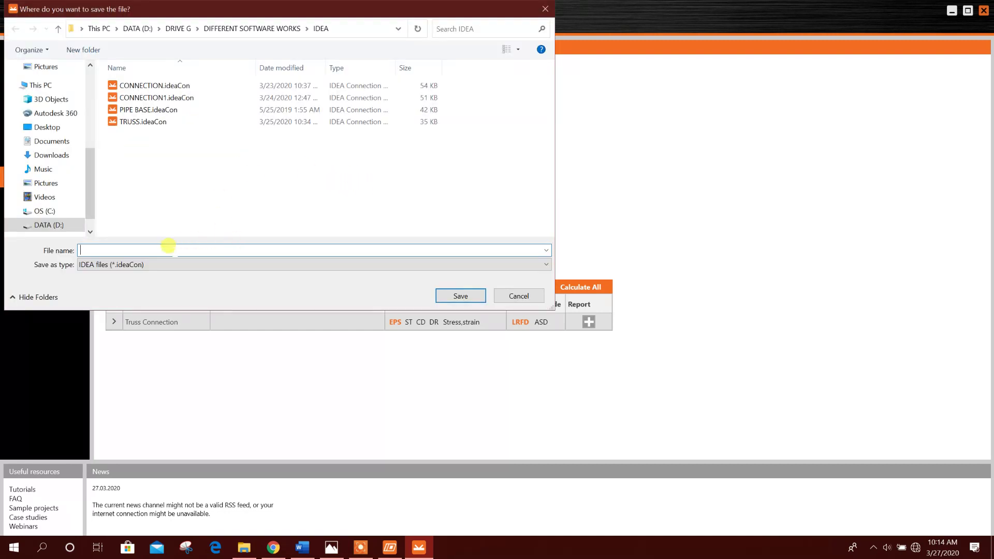
type("tr")
key("BackSpace")
key("BackSpace")
type("TRUSS")
left_click(454, 295)
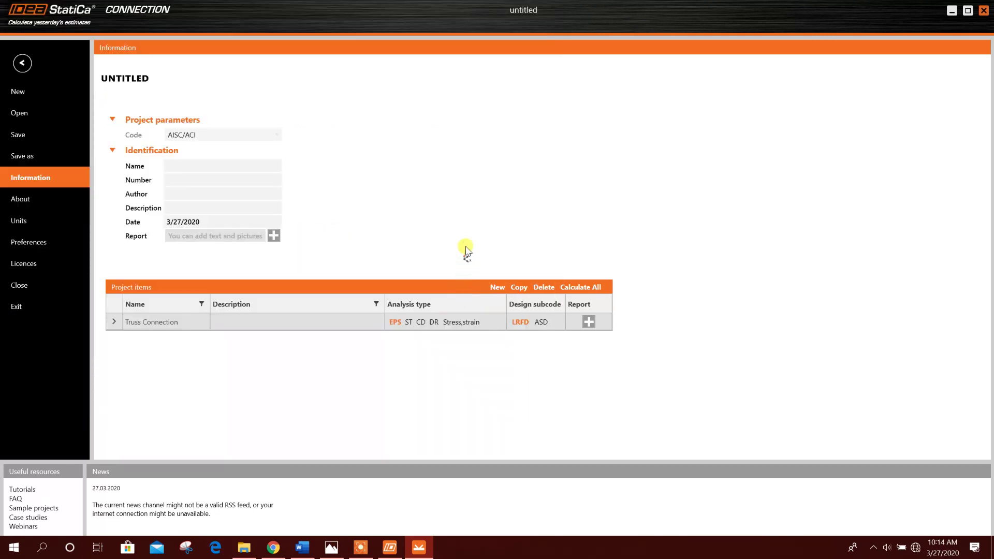
- Add the first member with the rolled I-section UC 254 x 254 x 73
left_click(713, 187)
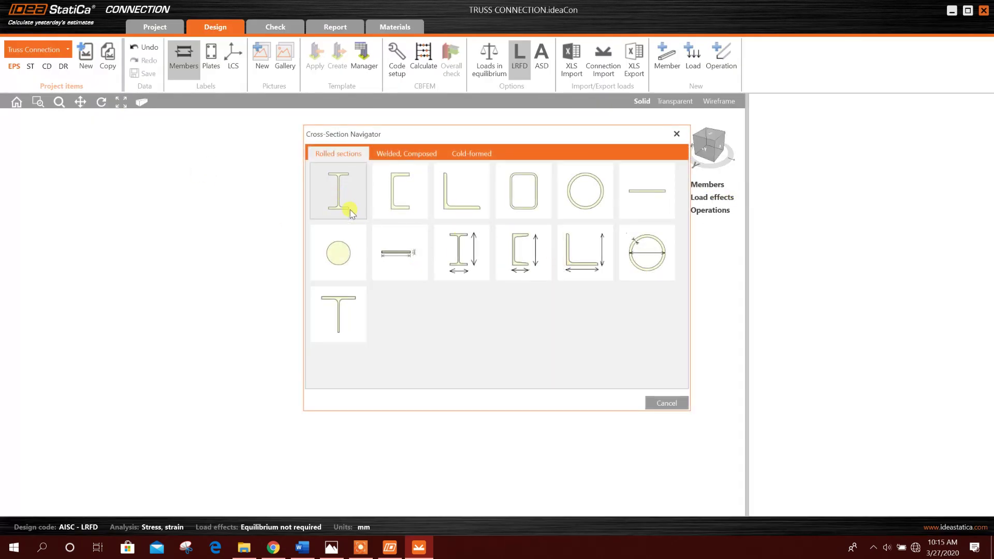
left_click(339, 197)
scroll(487, 201, "down", 2)
scroll(487, 201, "down", 4)
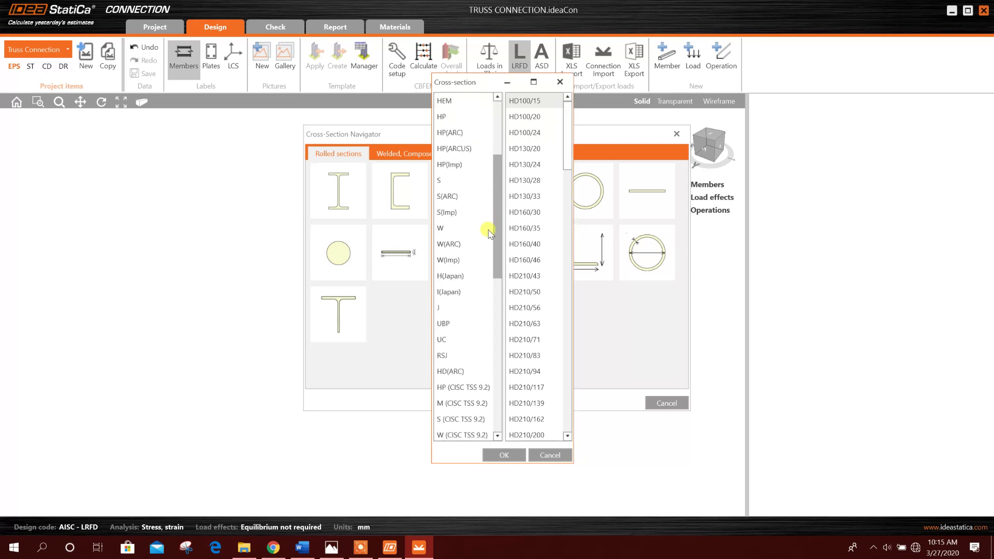
left_click(473, 260)
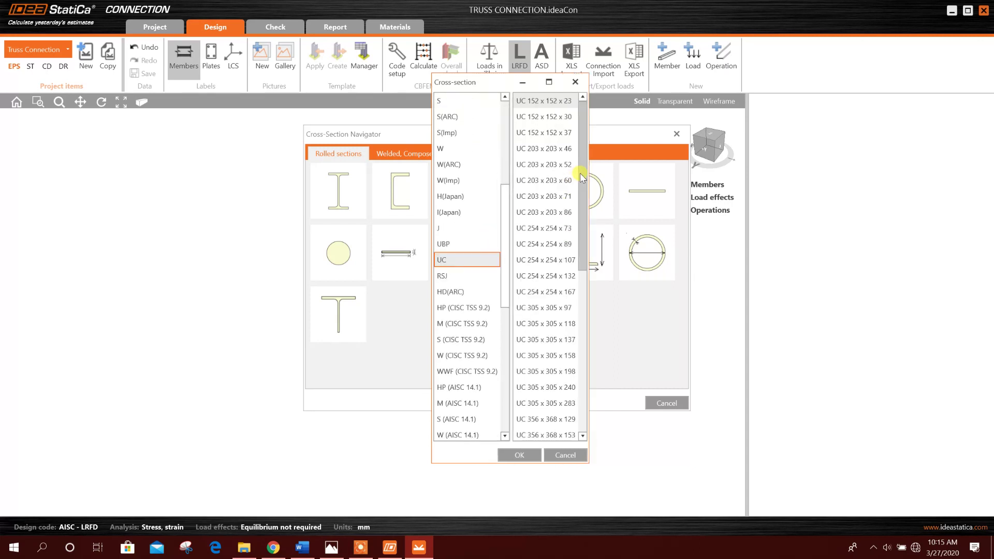
scroll(579, 176, "down", 1)
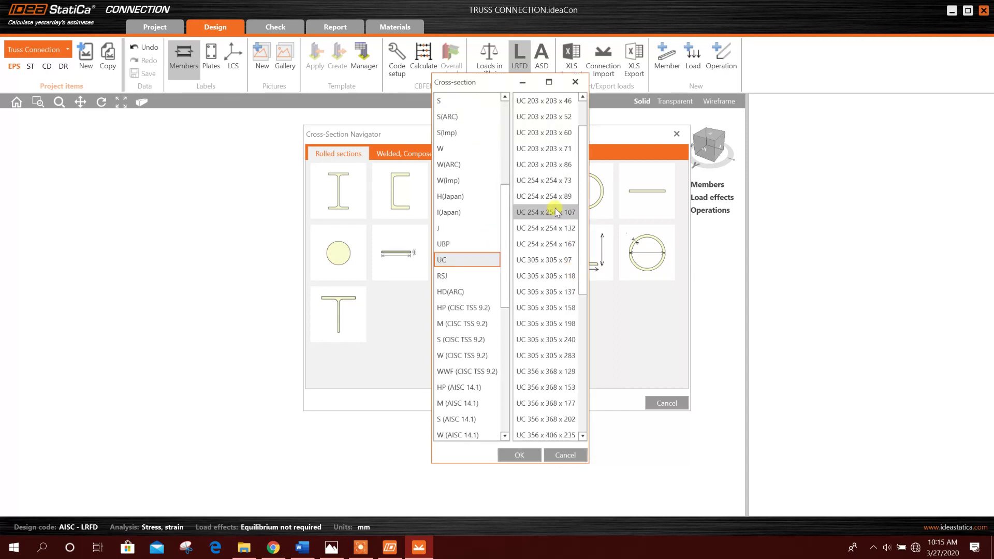
left_click(567, 180)
left_click(521, 456)
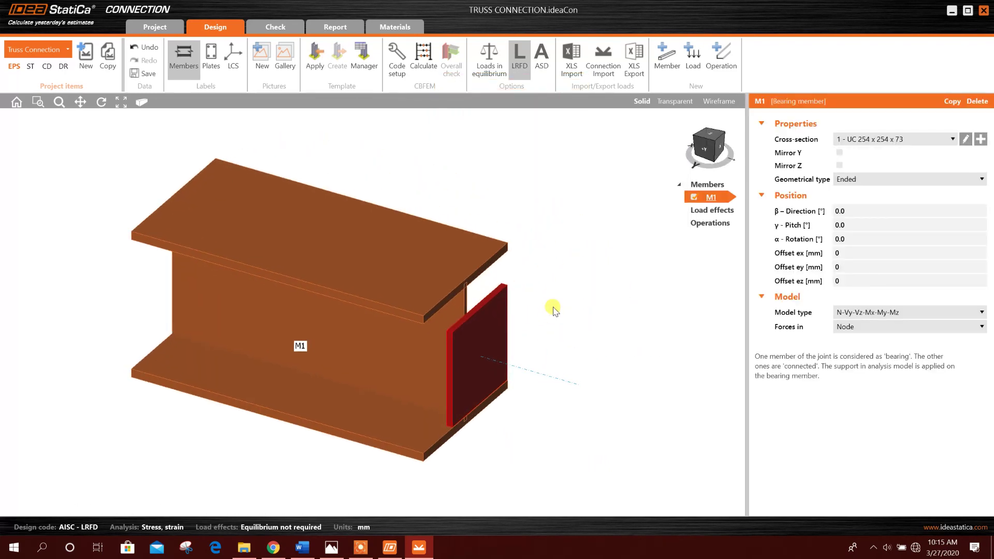
- Stand member M1 upright as a column by setting its pitch to -90°, keeping its forces in Node
left_click(847, 224)
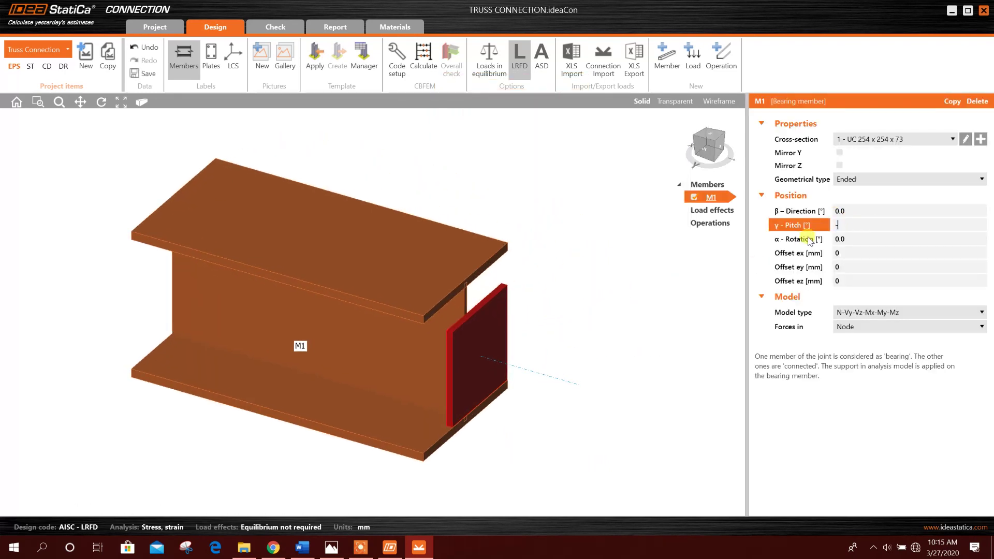
type("-90")
key("Return")
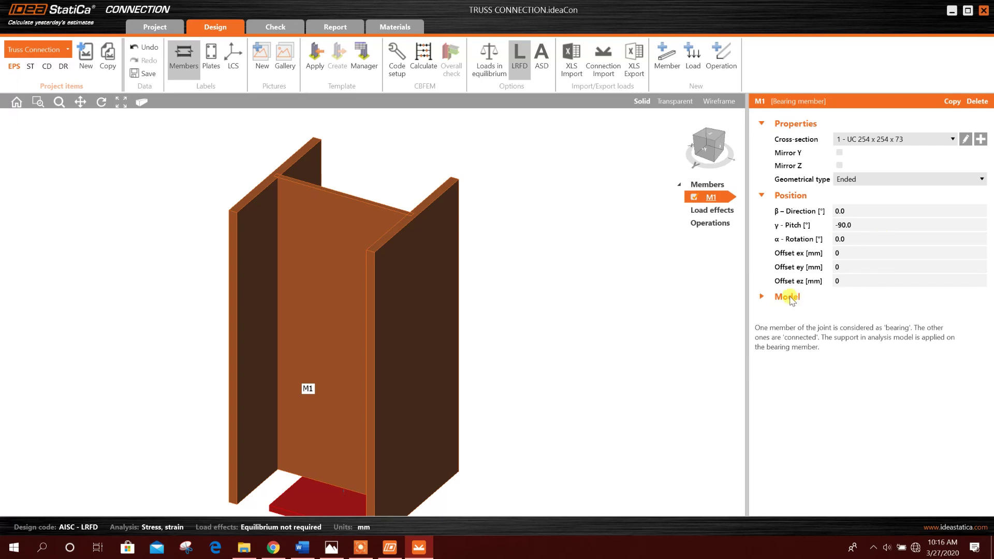
left_click(879, 327)
left_click(877, 326)
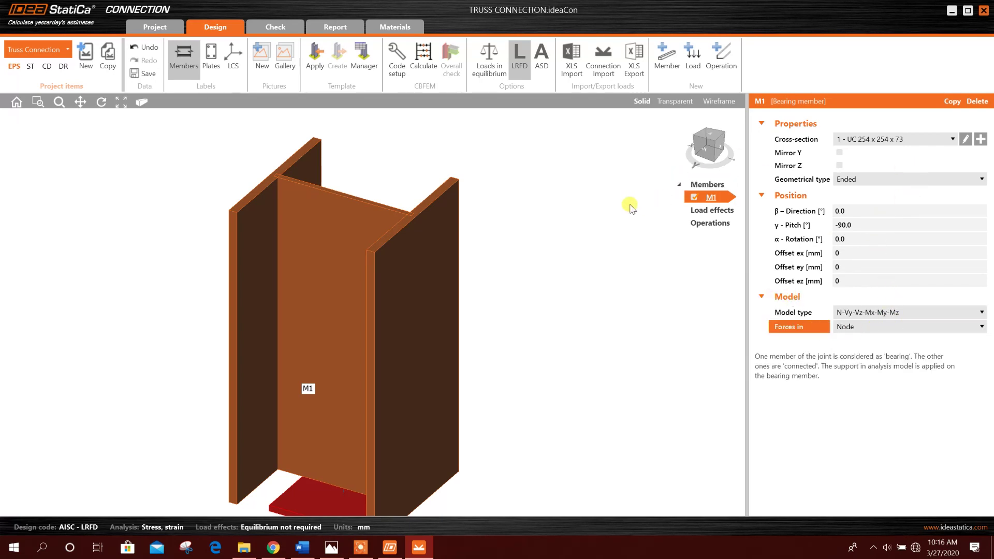
- Copy column member M1 to make a second member
right_click(722, 200)
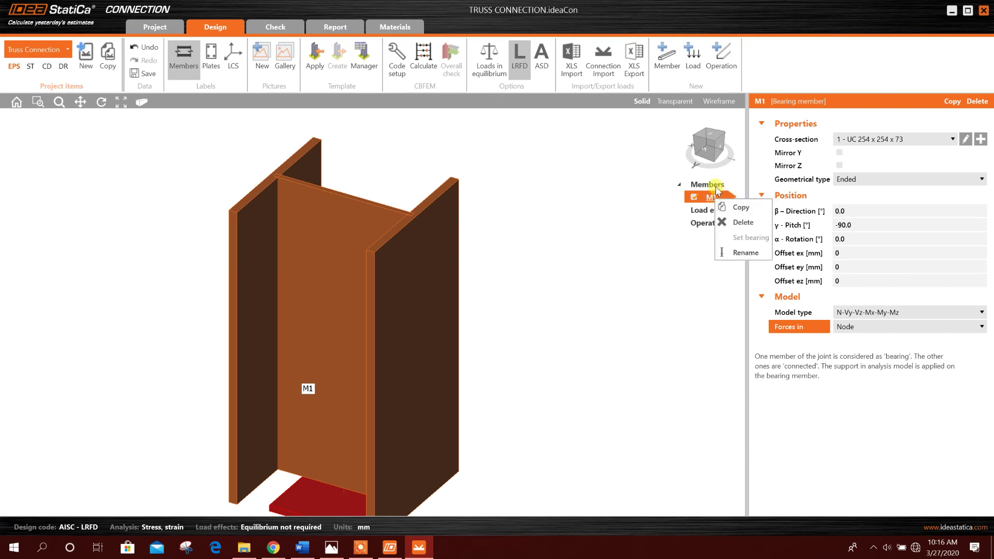
left_click(727, 206)
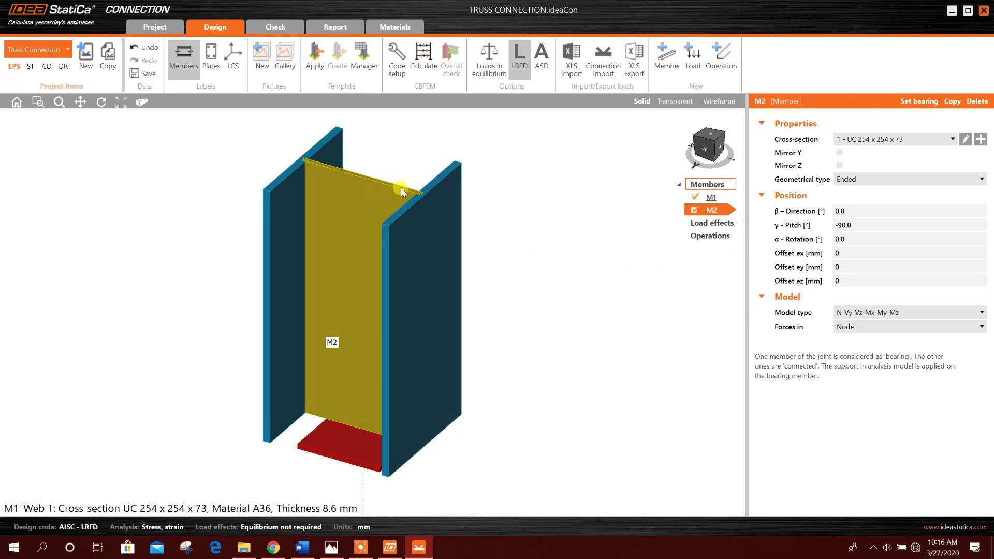
middle_click_drag(664, 272, 639, 275)
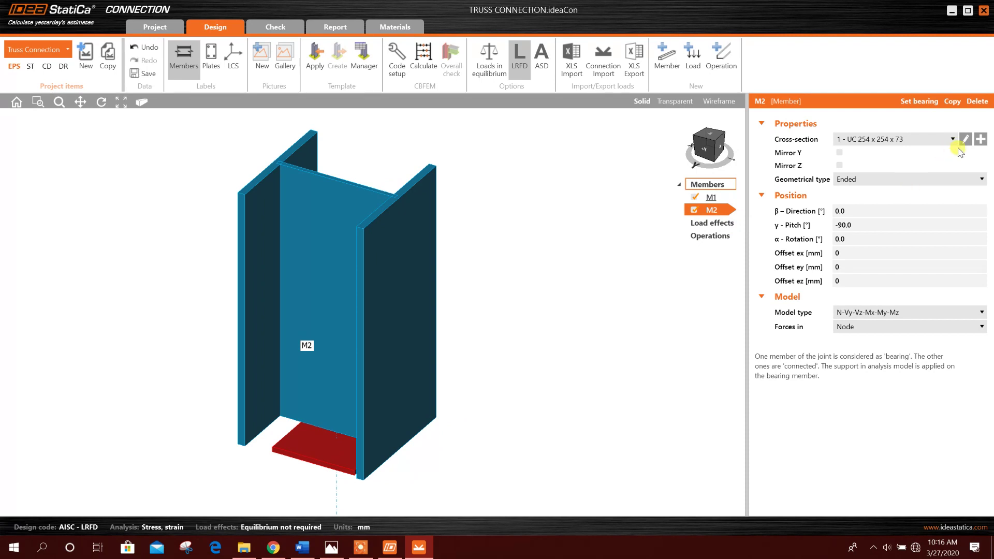
- Assign a new rolled angle cross-section L50X5 to member M2
left_click(976, 143)
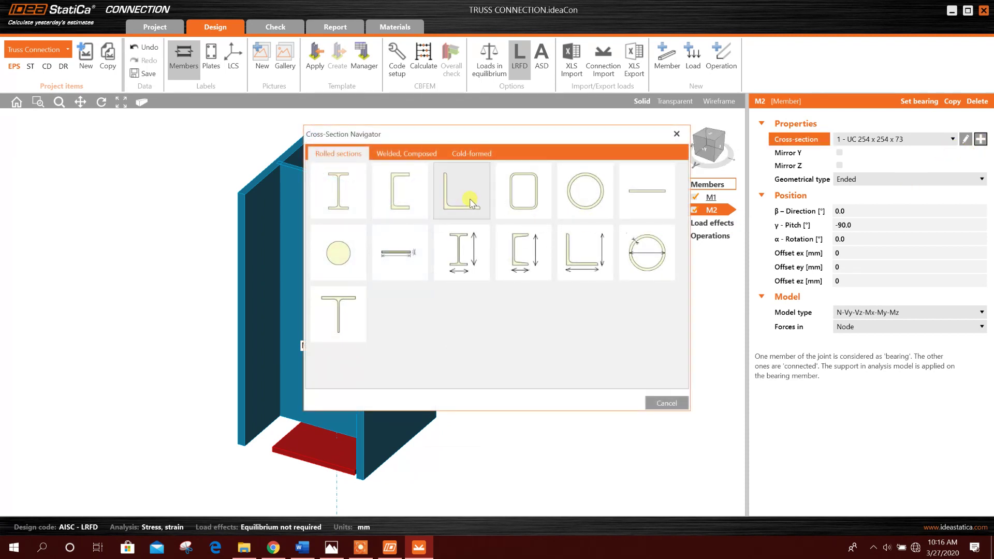
left_click(466, 194)
left_click(455, 149)
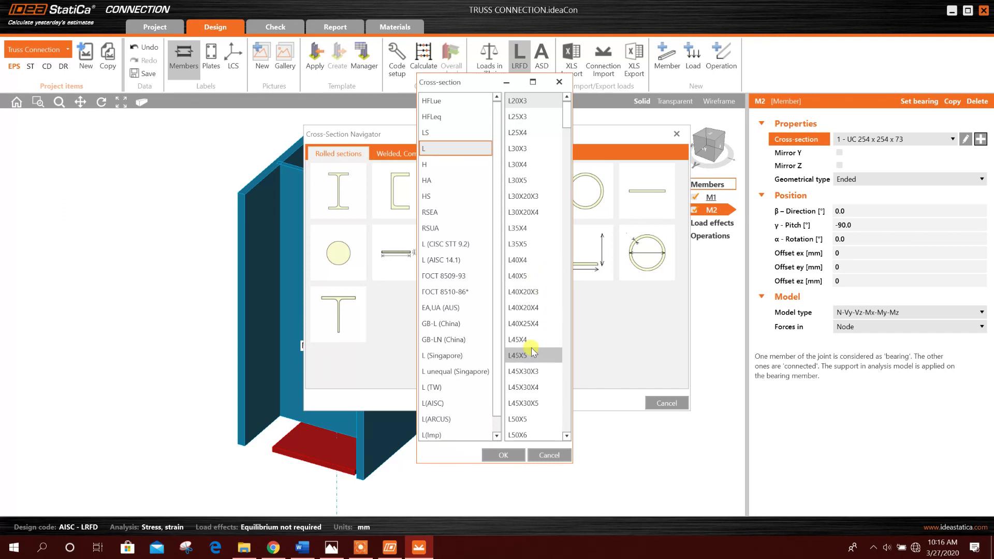
scroll(539, 373, "down", 1)
left_click(534, 371)
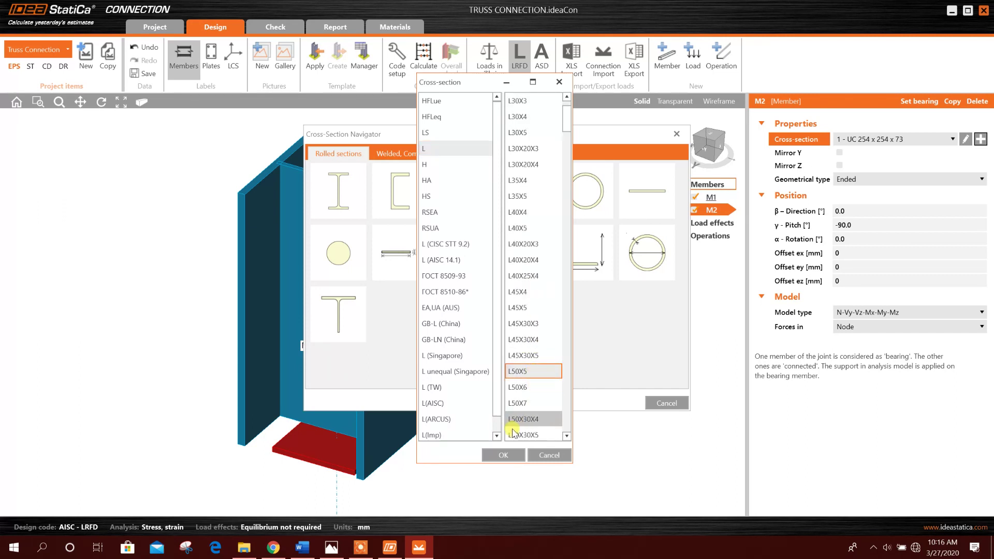
left_click(504, 455)
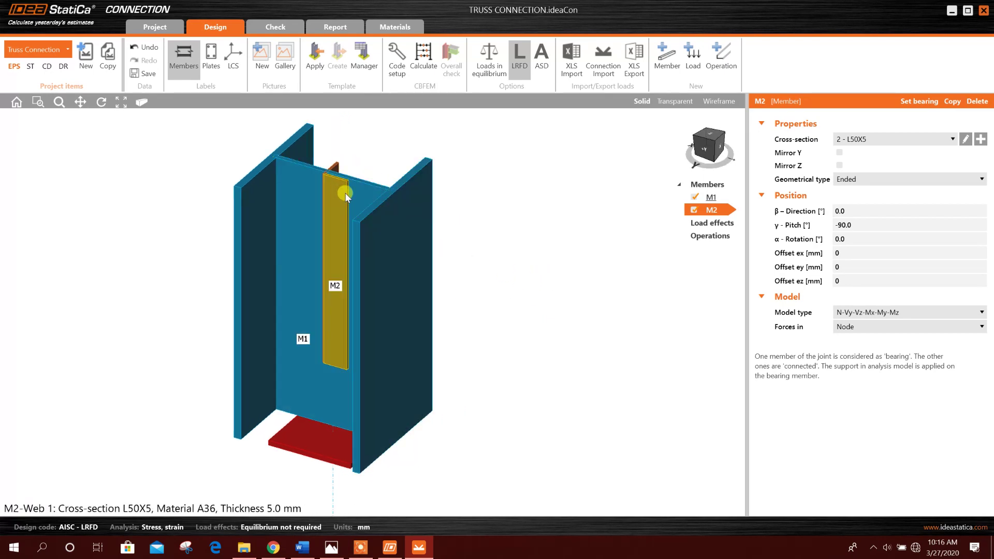
- Set the pitch of angle member M2 to 0°
left_click(867, 224)
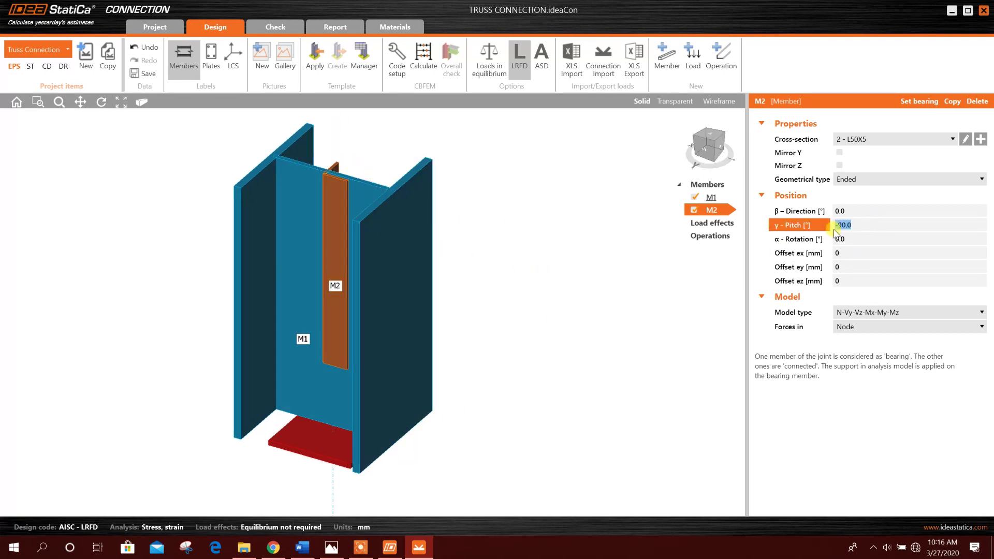
type("0")
left_click(865, 210)
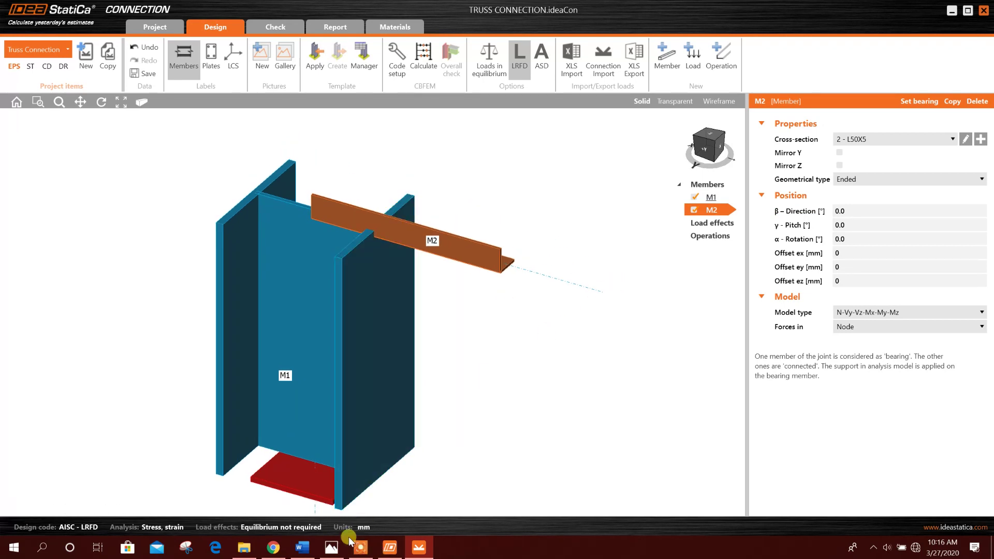
- Check the truss.png drawing for the chord's slope and set member M2's pitch to 15°
left_click(331, 548)
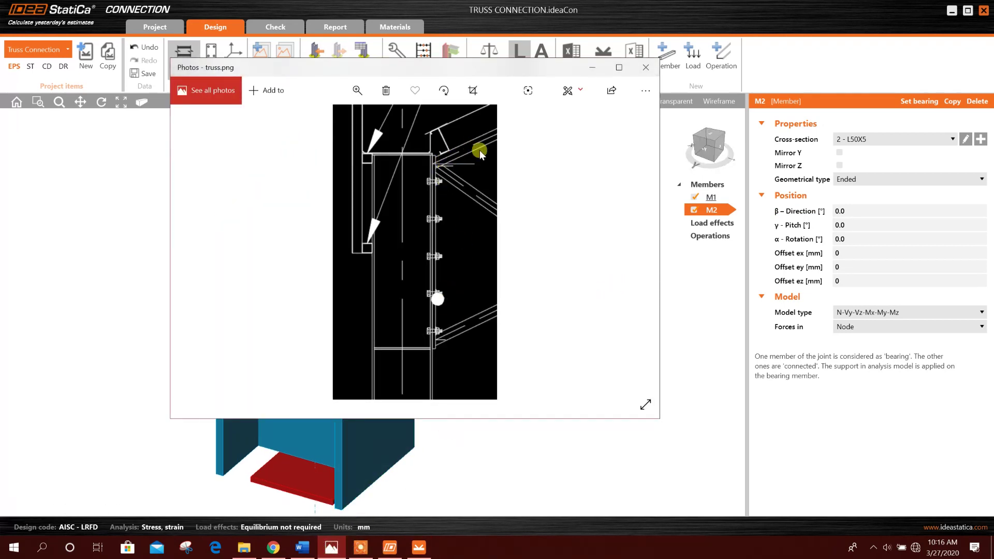
left_click(594, 68)
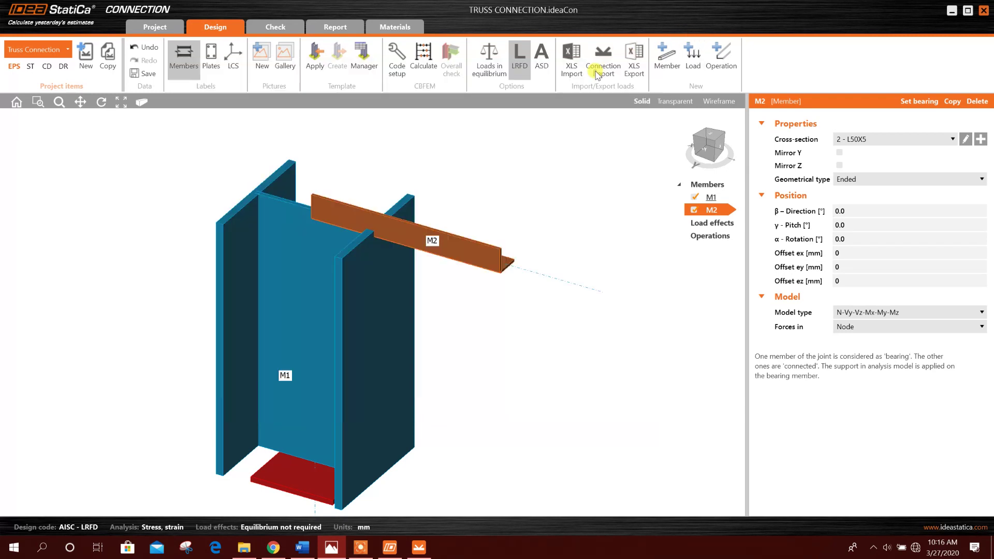
left_click(831, 228)
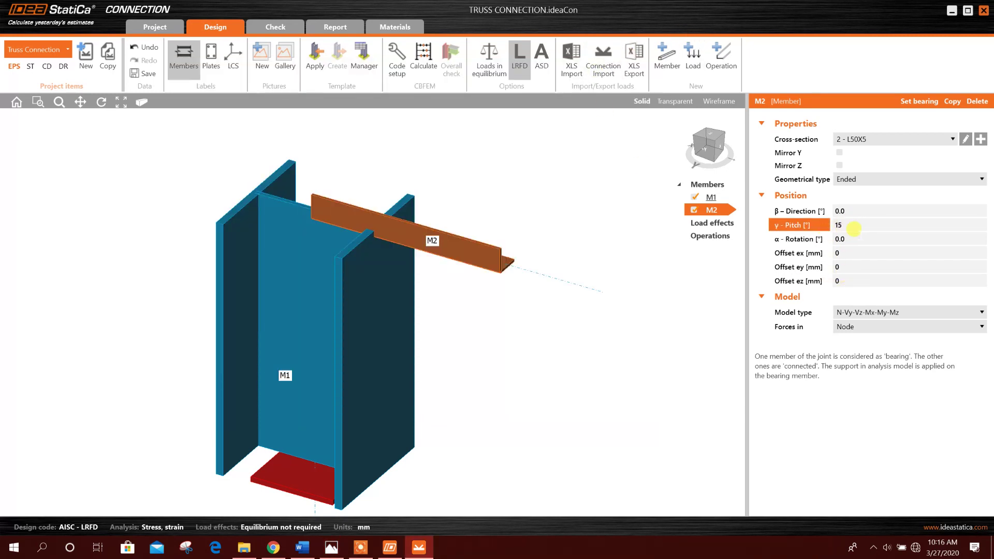
left_click(861, 237)
middle_click_drag(548, 313, 508, 321)
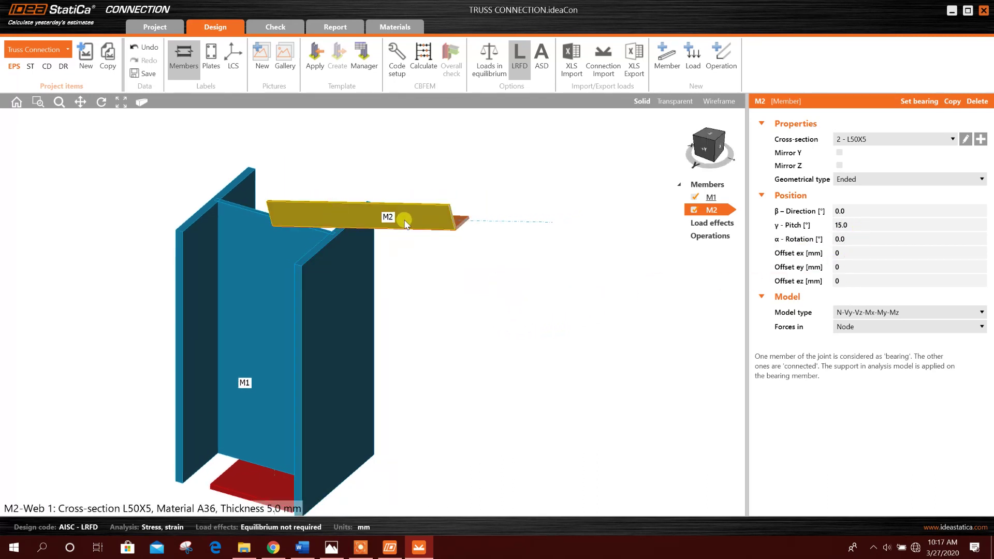
middle_click_drag(419, 273, 470, 287)
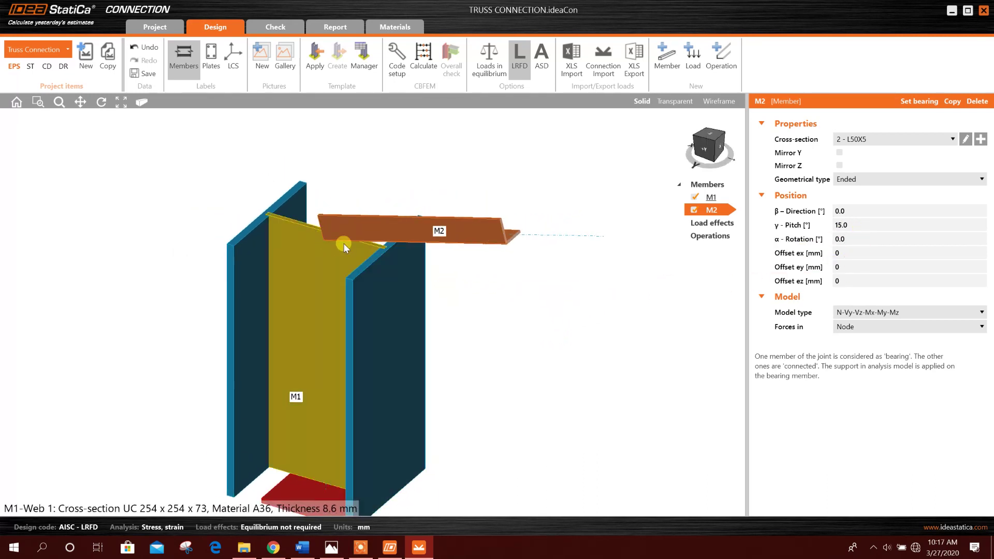
- Consult the truss.png drawing again and set member M2's offset ez to 200 mm
left_click(332, 546)
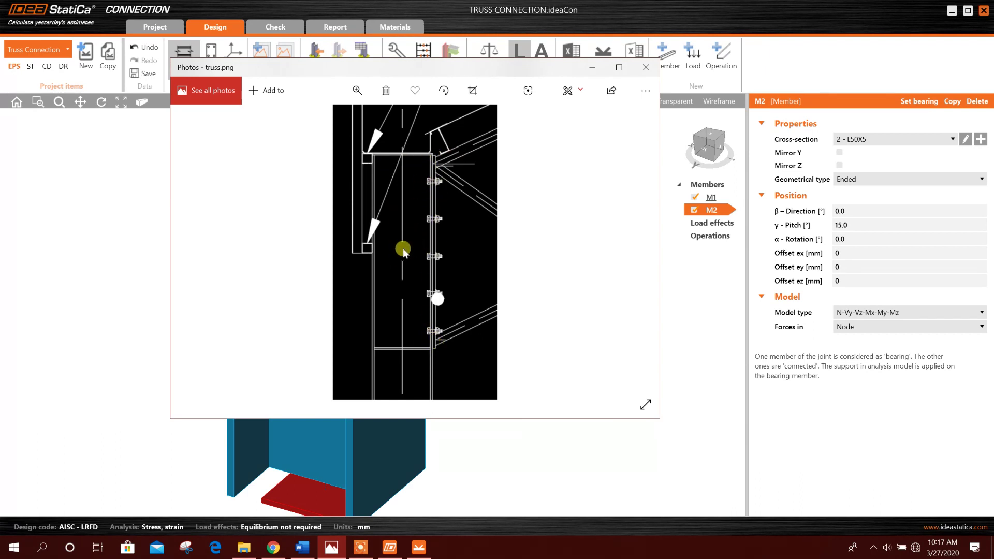
left_click(592, 67)
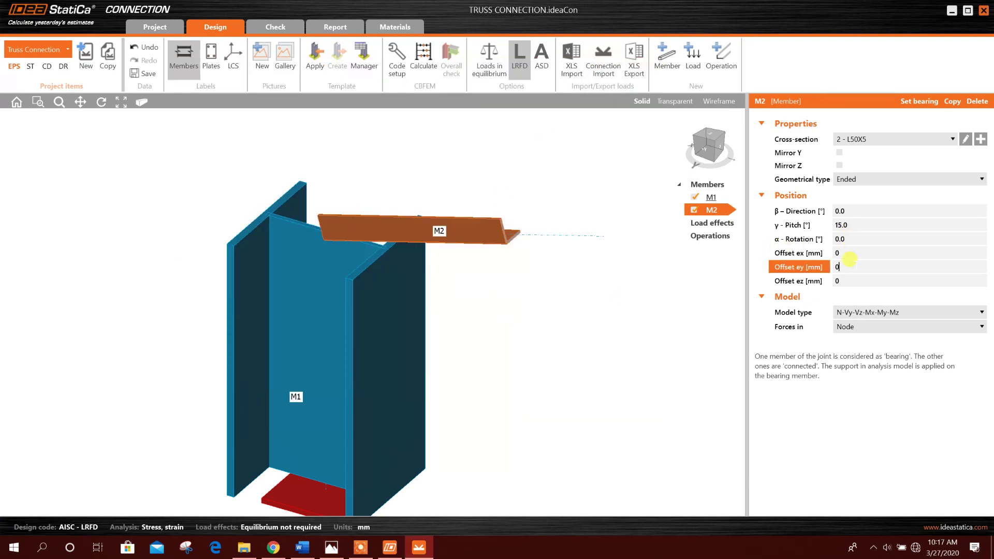
left_click(851, 276)
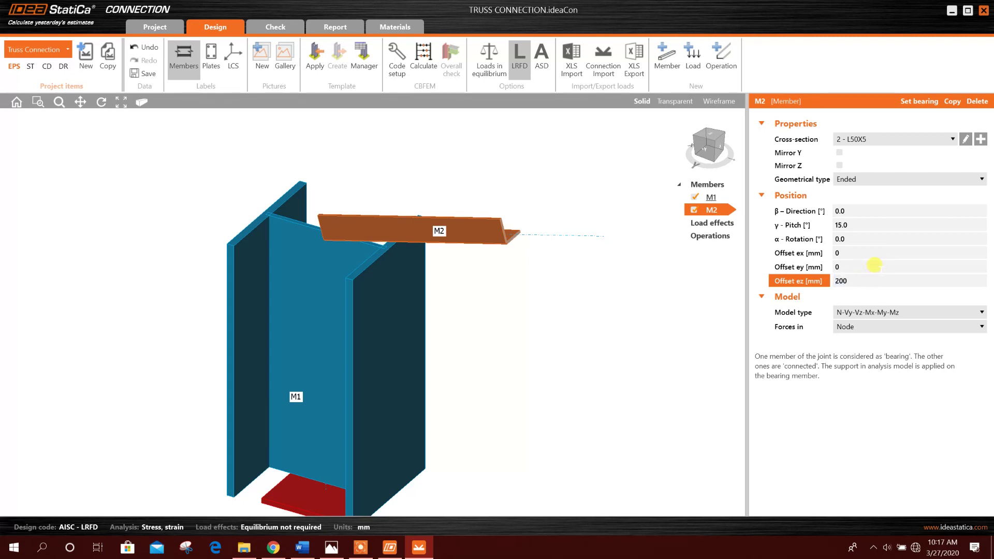
left_click(871, 264)
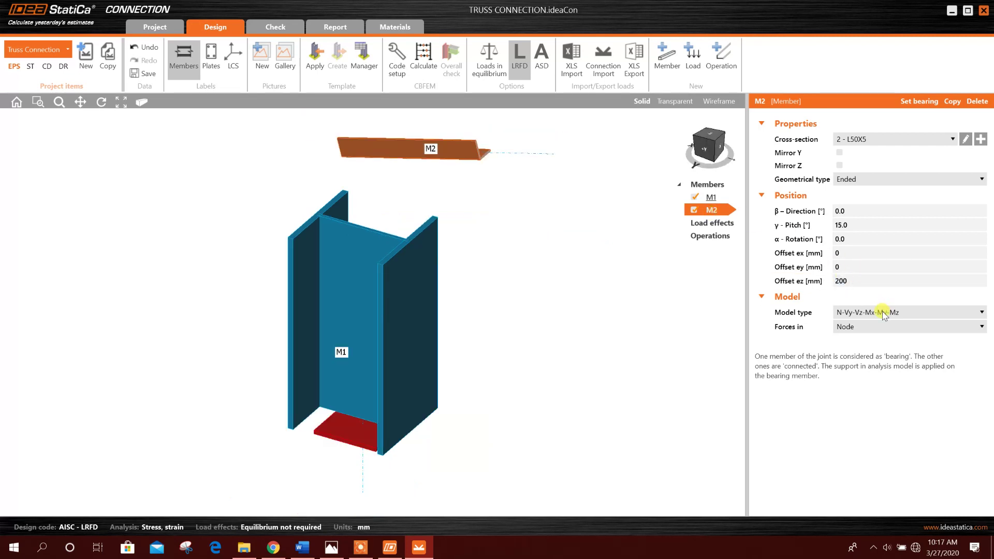
- Set member M2's model type to N-Vy-Vz and make a copy of the member
left_click(883, 313)
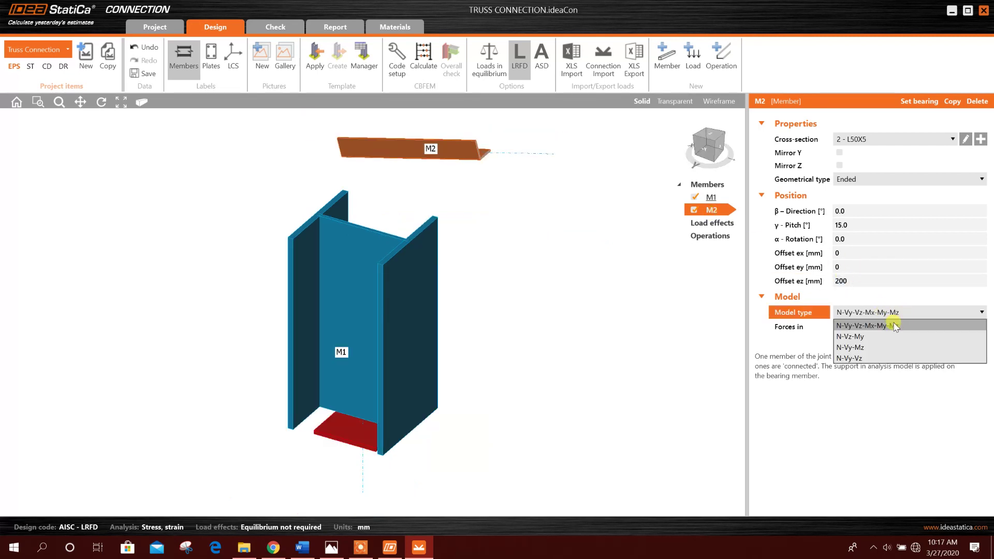
left_click(859, 358)
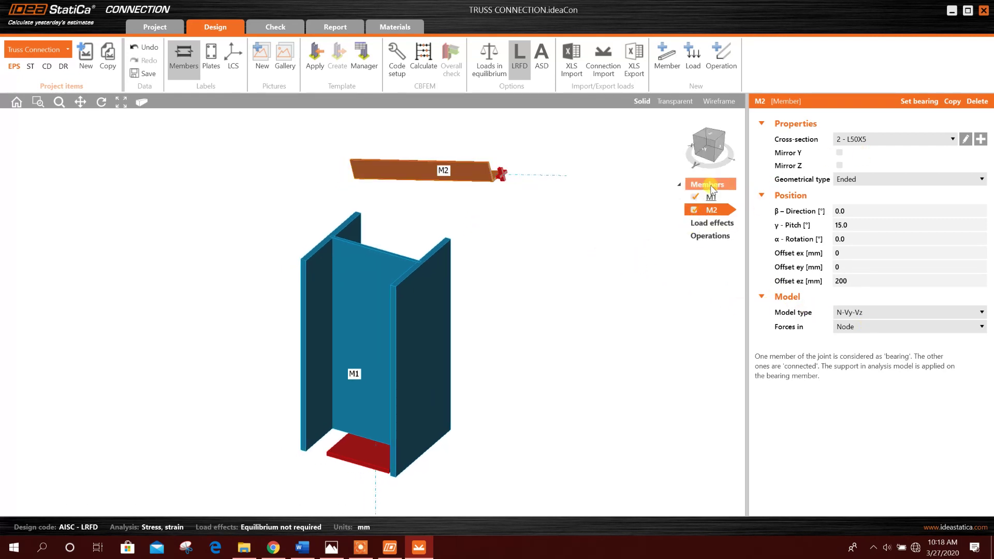
left_click(736, 195)
- Check the truss.png drawing for the lower chord and set member M3's offset ez to -175 mm
key("alt+Tab")
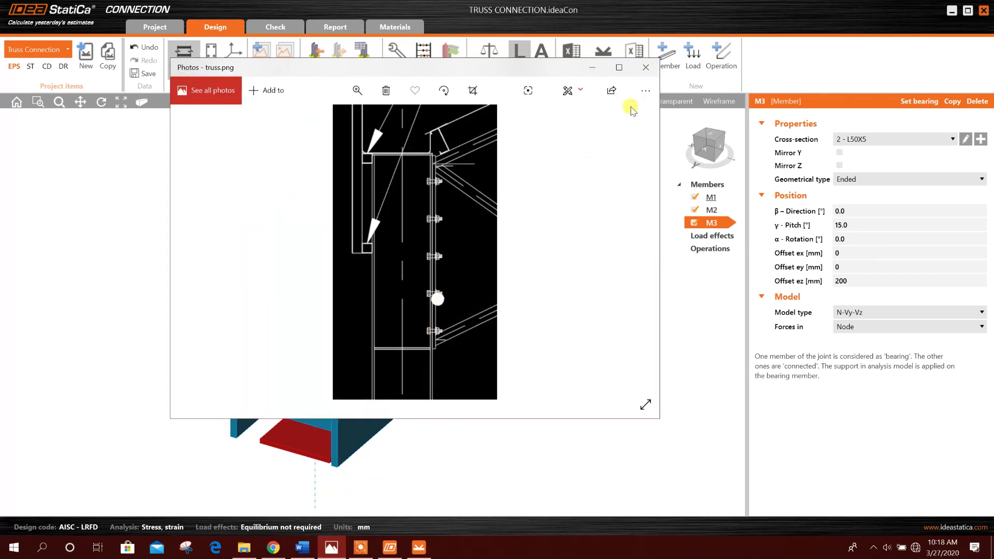
left_click(593, 68)
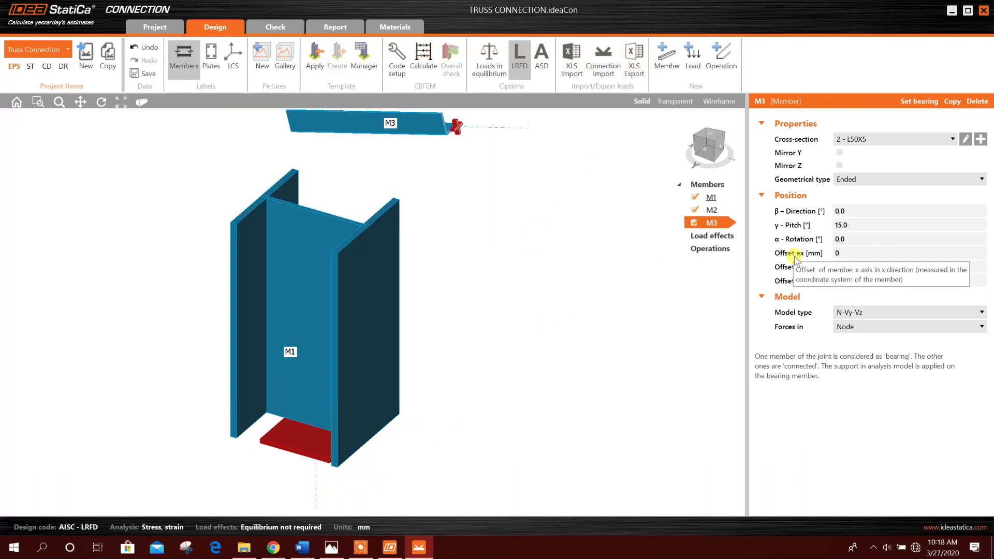
left_click(813, 284)
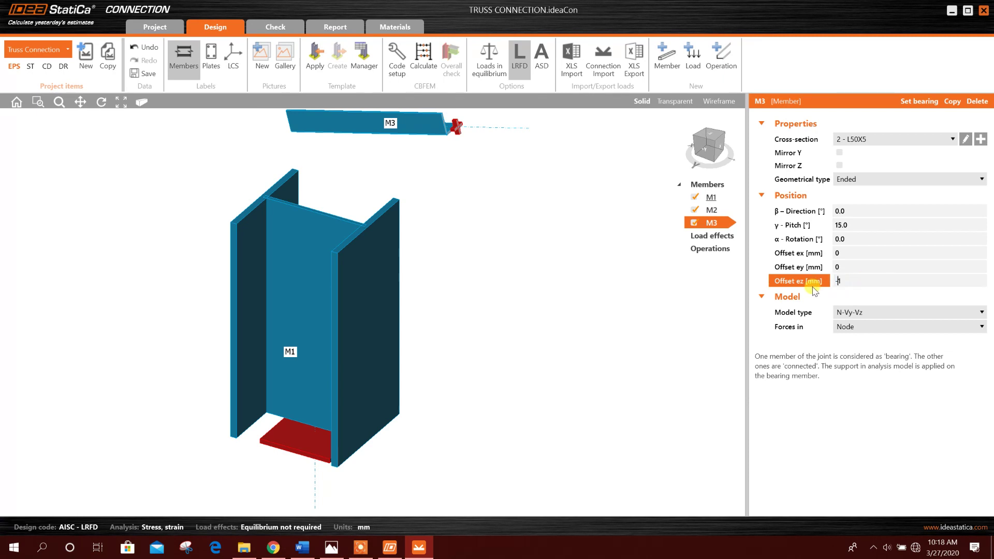
left_click(848, 252)
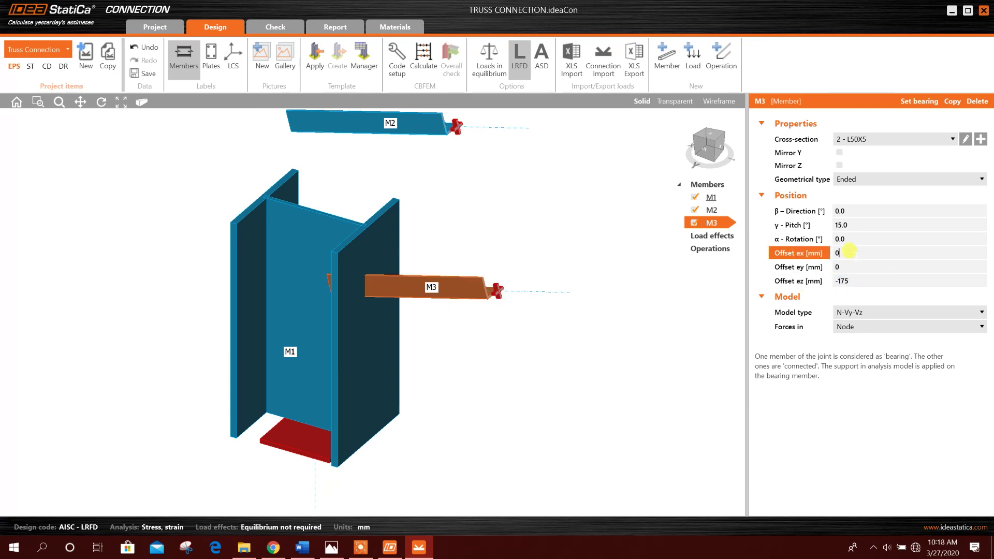
- Consult the truss.png drawing for the diagonal and make a copy of member M3
middle_click_drag(562, 331, 559, 378)
middle_click_drag(548, 289, 563, 281)
left_click(332, 548)
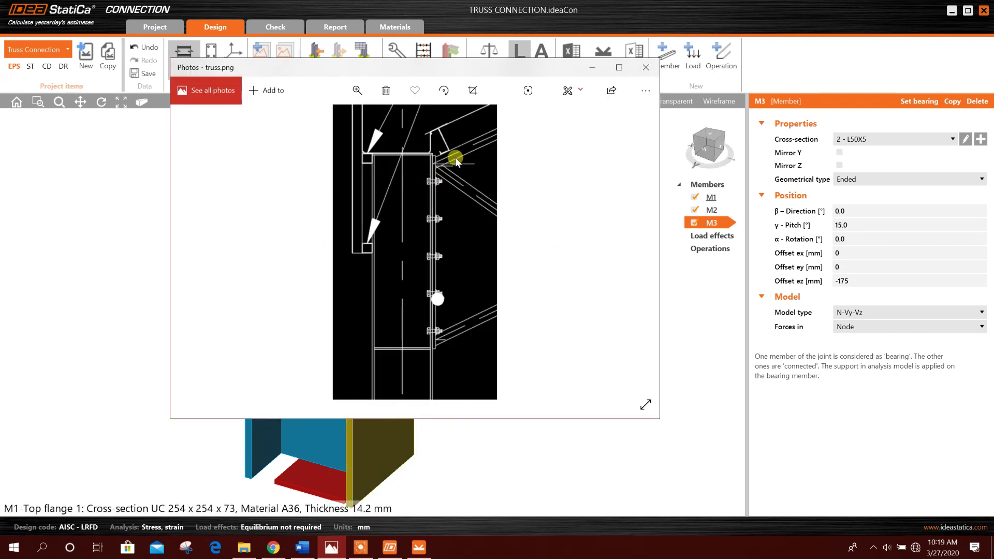
left_click(593, 67)
middle_click_drag(550, 224, 548, 243)
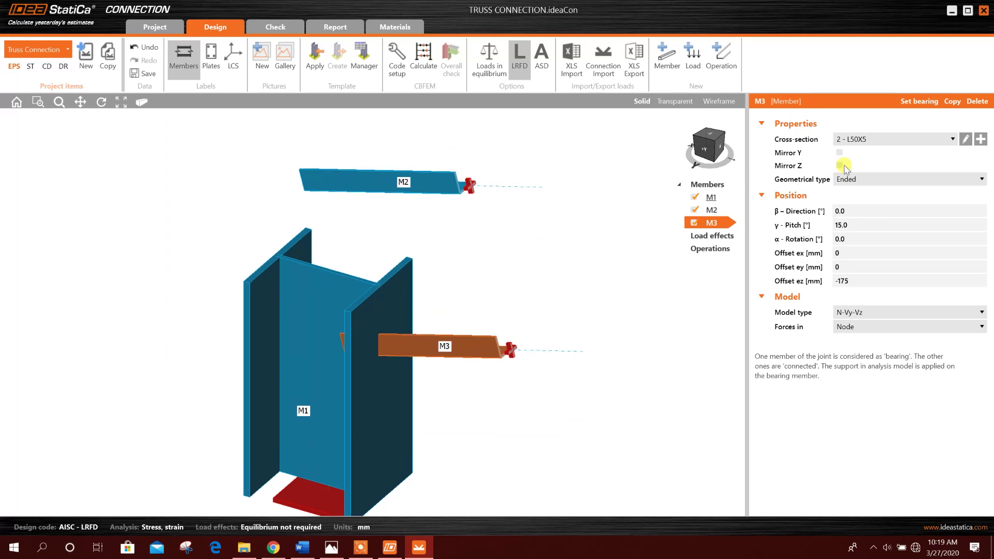
mouse_move(724, 190)
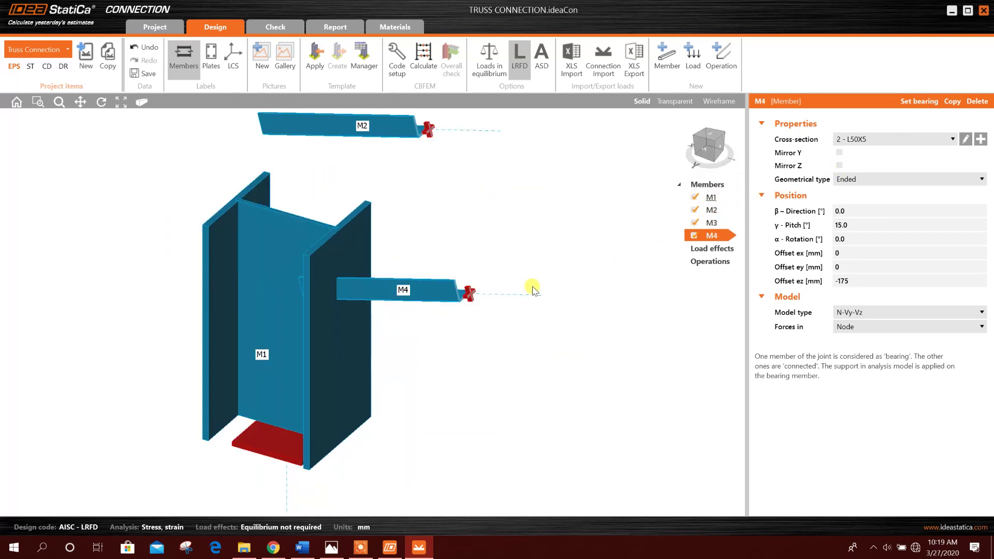
middle_click_drag(532, 286, 543, 302)
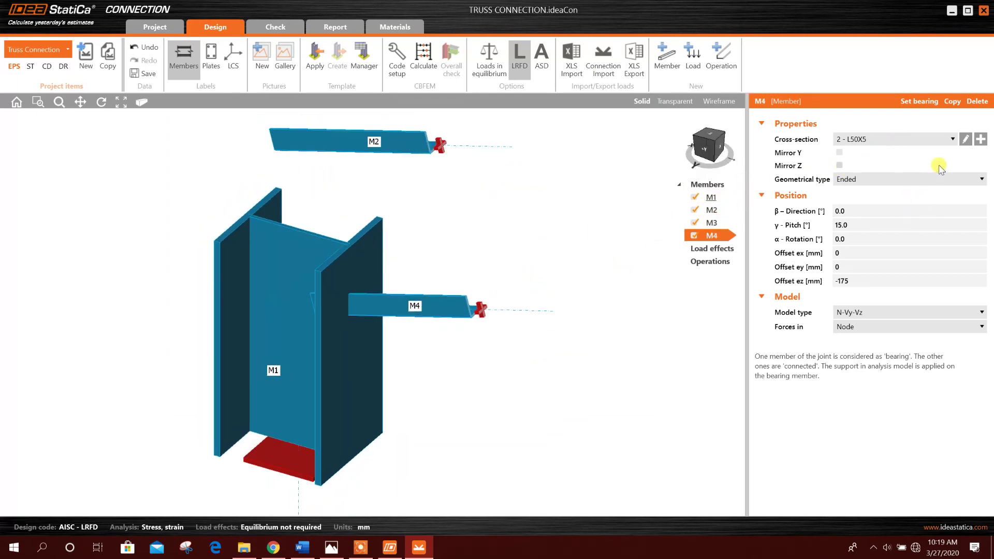
- Set the copied member M4's offset ez to 200 mm, matching member M2
left_click(848, 251)
left_click(847, 279)
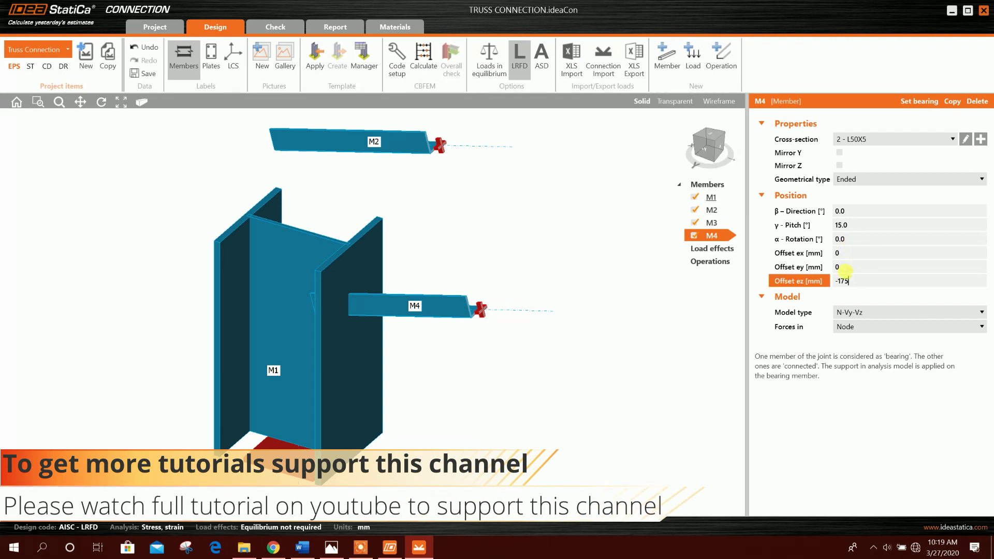
double_click(855, 280)
left_click(711, 210)
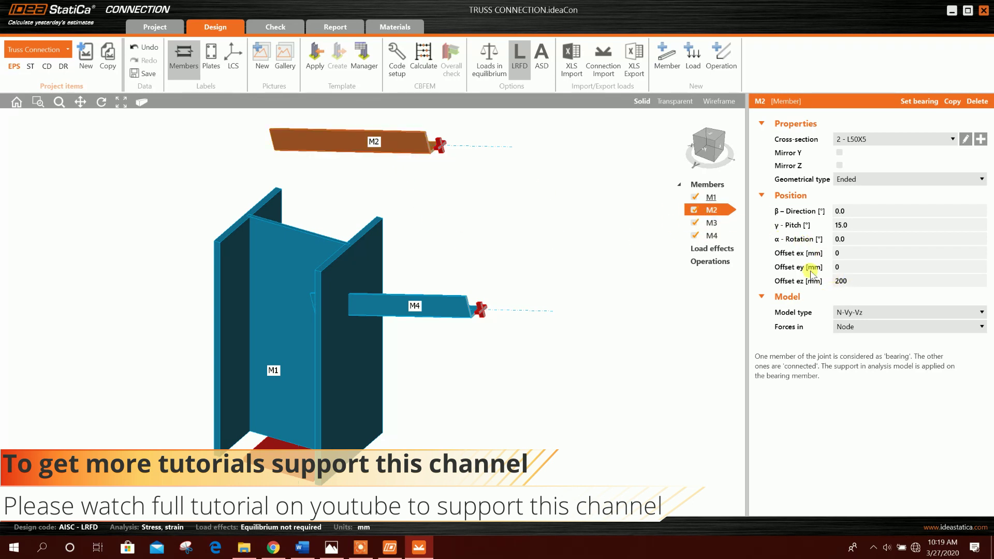
left_click(721, 237)
double_click(846, 280)
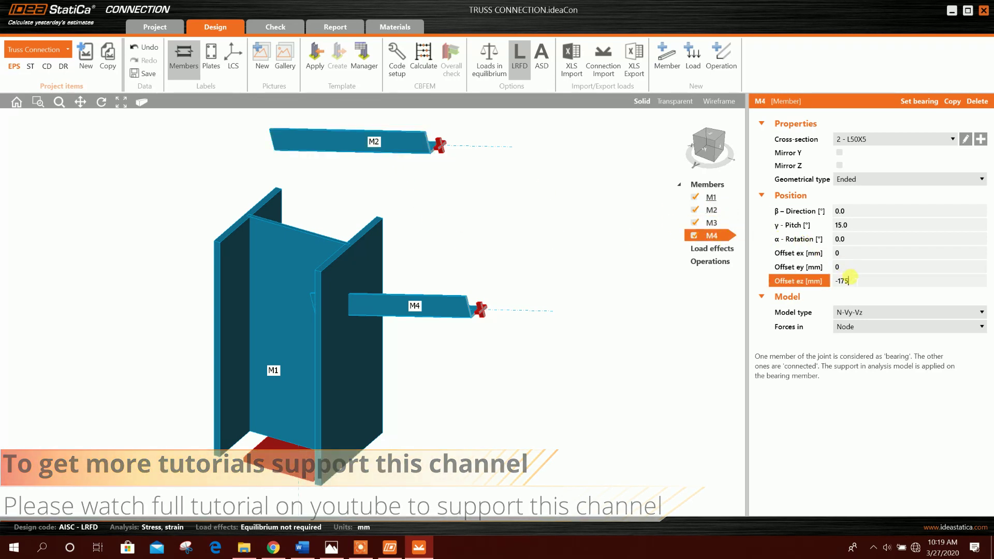
type("200")
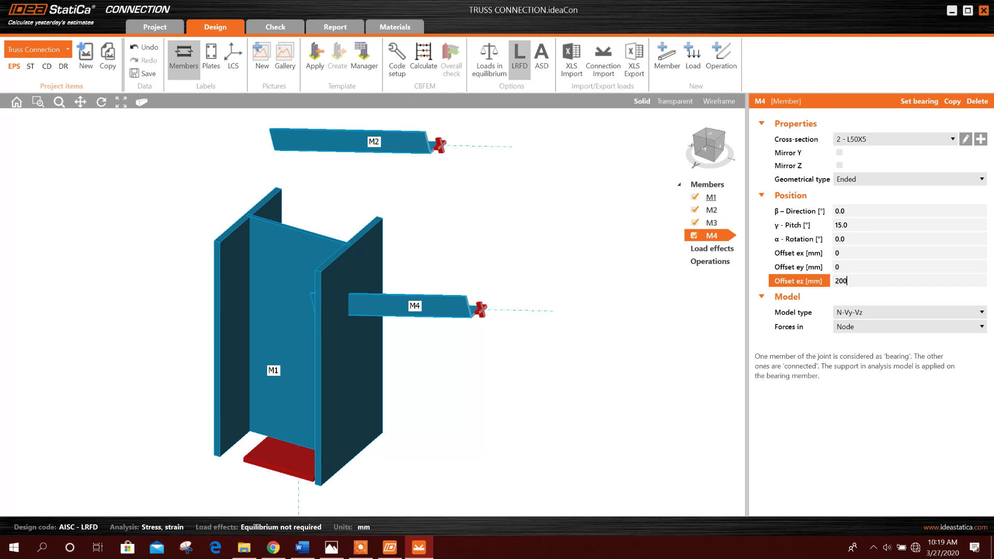
left_click(873, 253)
- Set member M4's pitch to -20° so it slopes as the truss diagonal
double_click(836, 226)
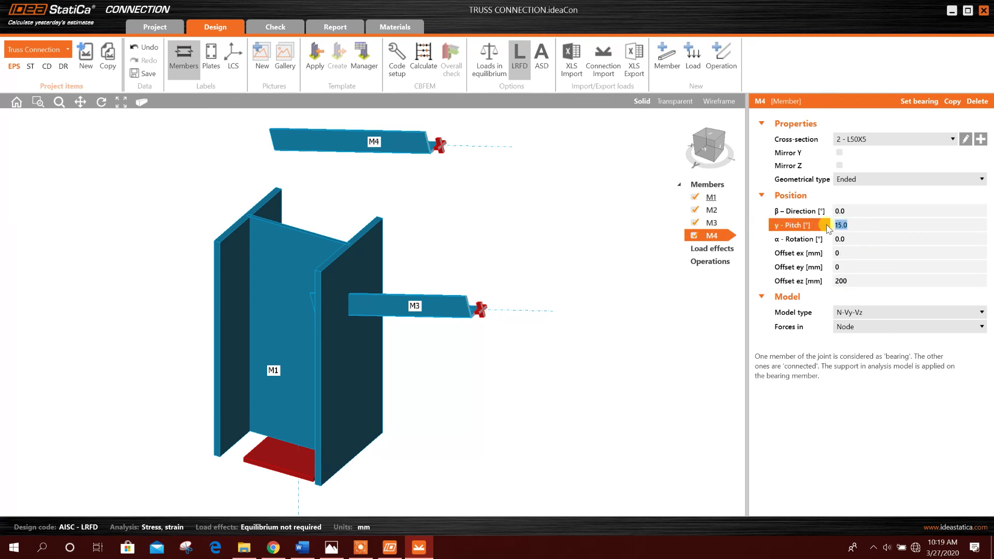
type("-20")
left_click(872, 238)
middle_click_drag(533, 244, 505, 257)
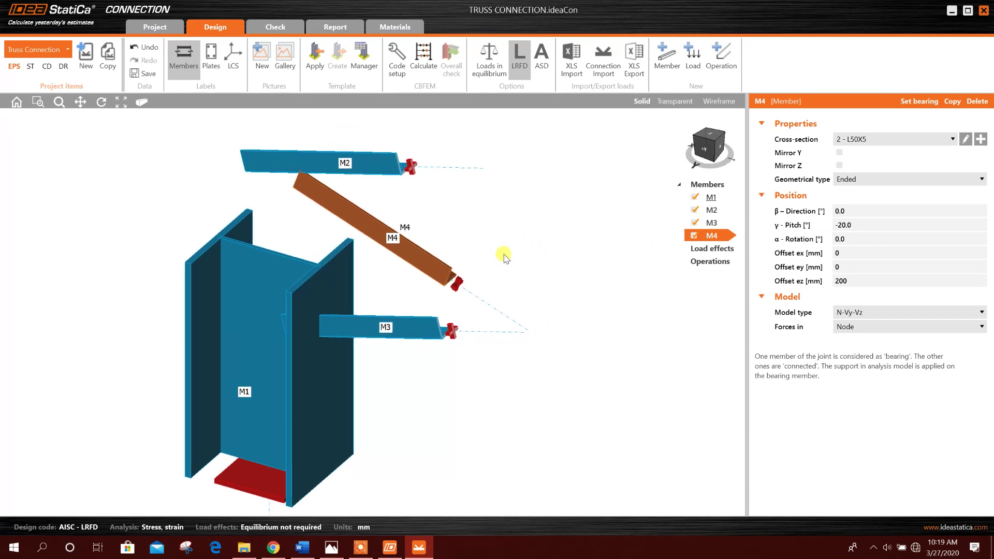
- Set column M1's offset ex to -375 mm so the column extends up past the truss members
left_click(711, 197)
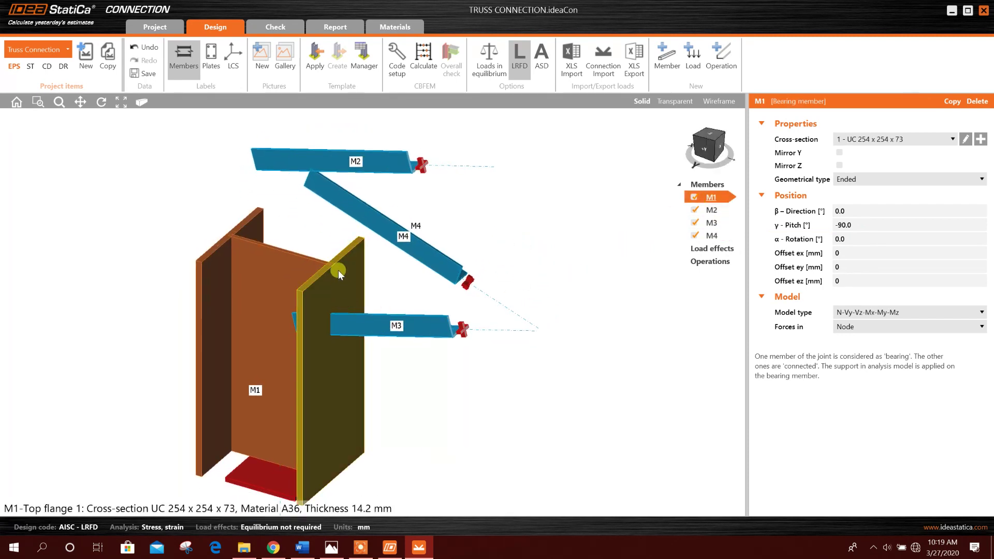
left_click(842, 278)
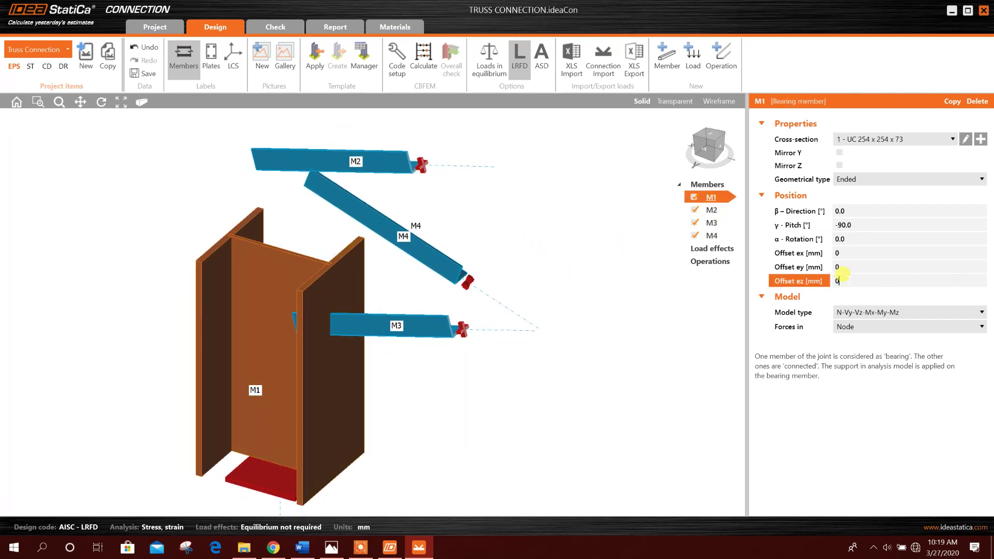
left_click(850, 253)
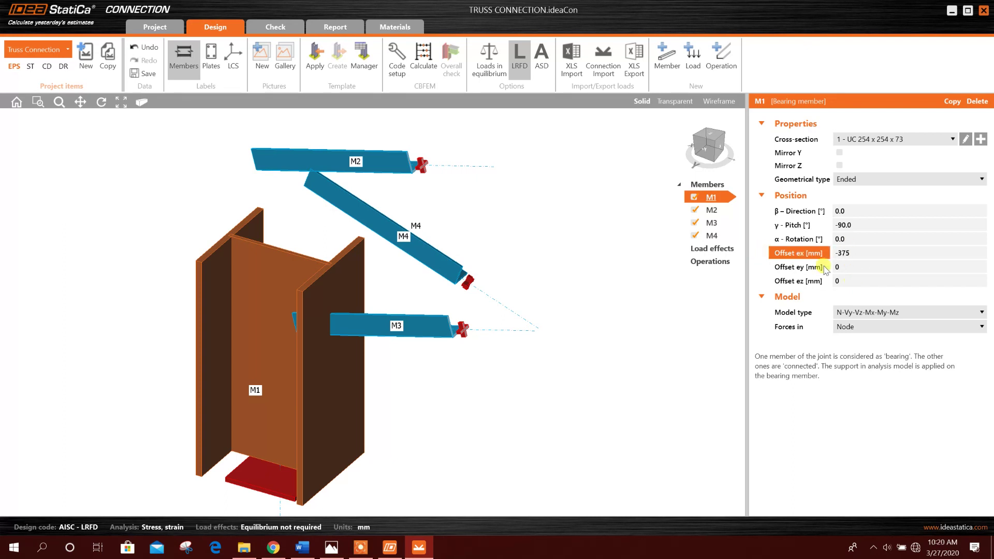
left_click(846, 265)
middle_click_drag(372, 235, 359, 316)
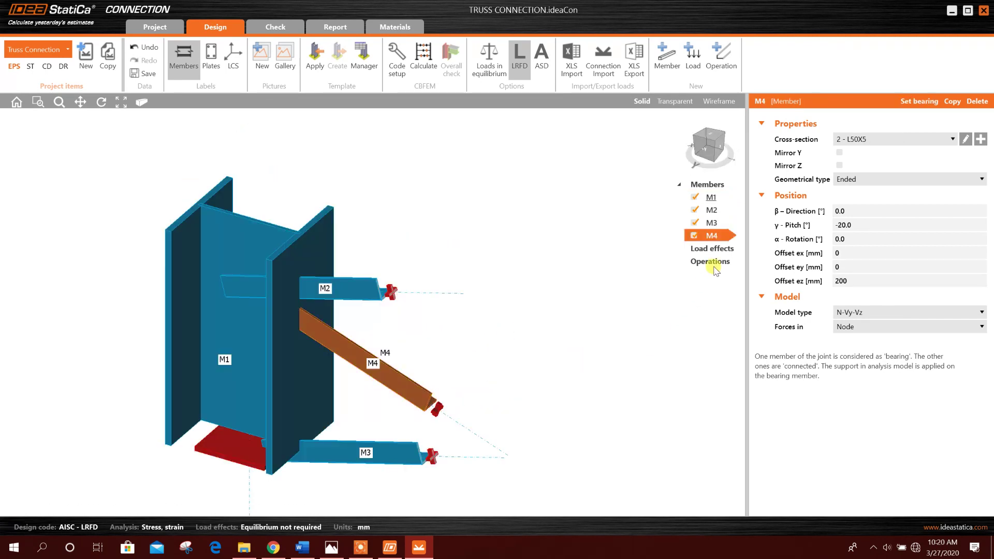
left_click(719, 253)
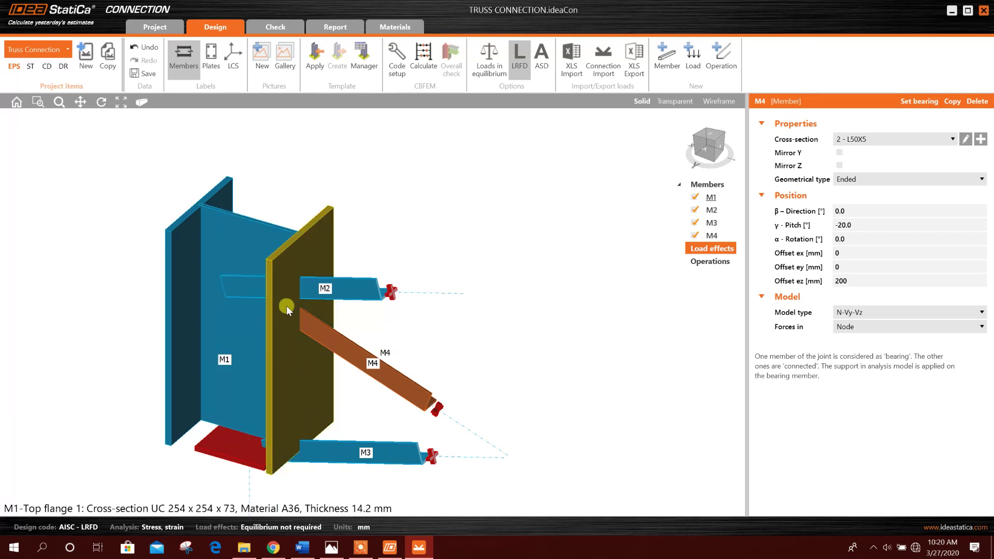
middle_click_drag(299, 391, 313, 384)
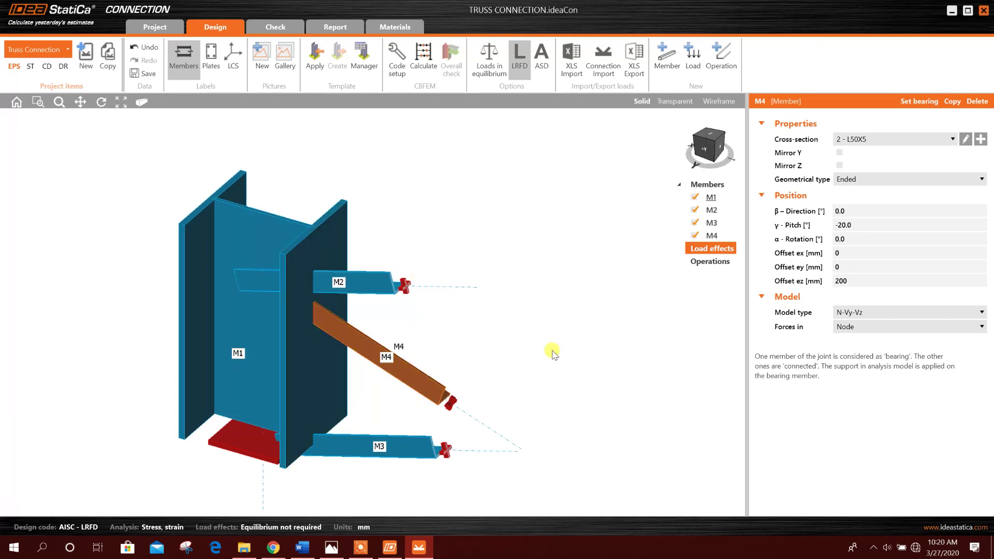
left_click(712, 198)
left_click(857, 267)
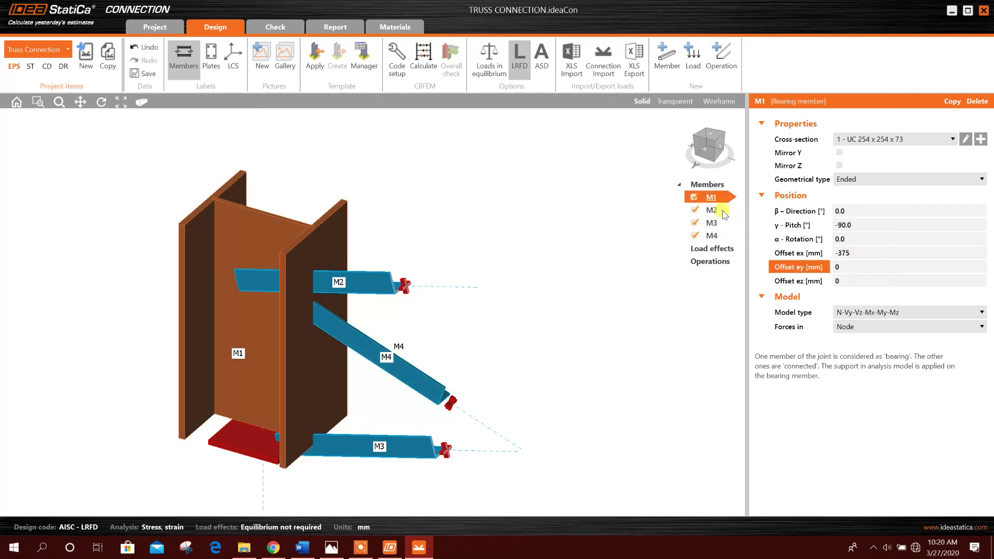
- Add a new load effect to the connection and open member M2's axial force for editing
left_click(712, 248)
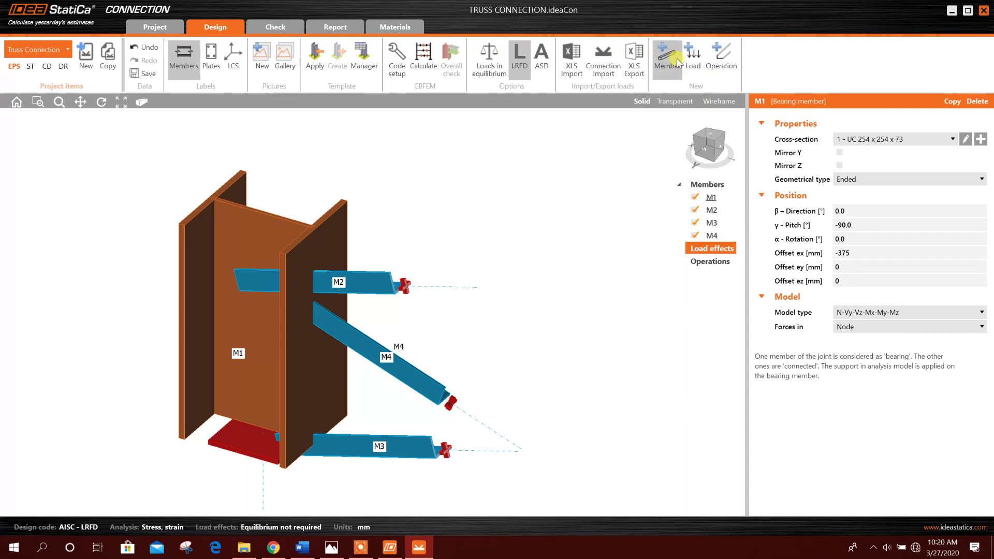
left_click(693, 56)
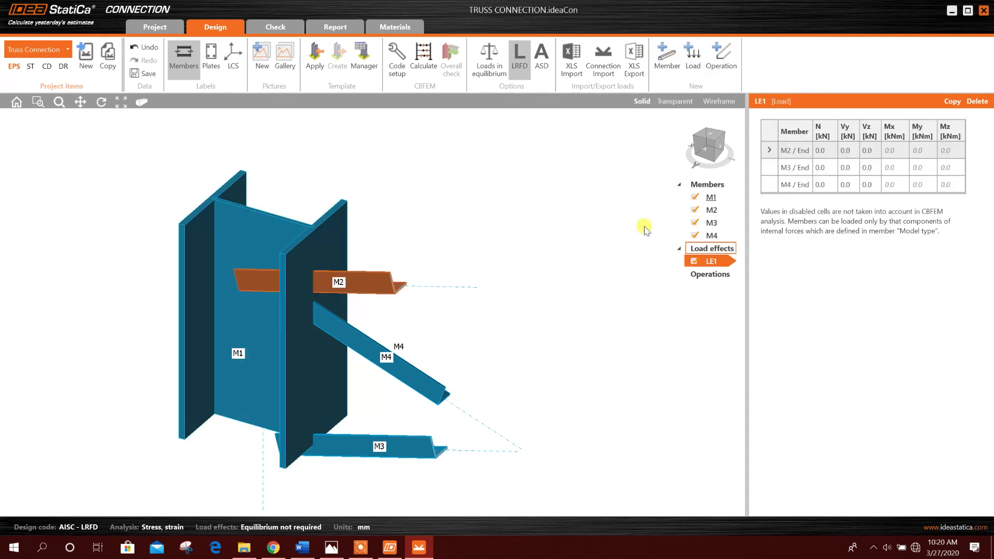
left_click(828, 150)
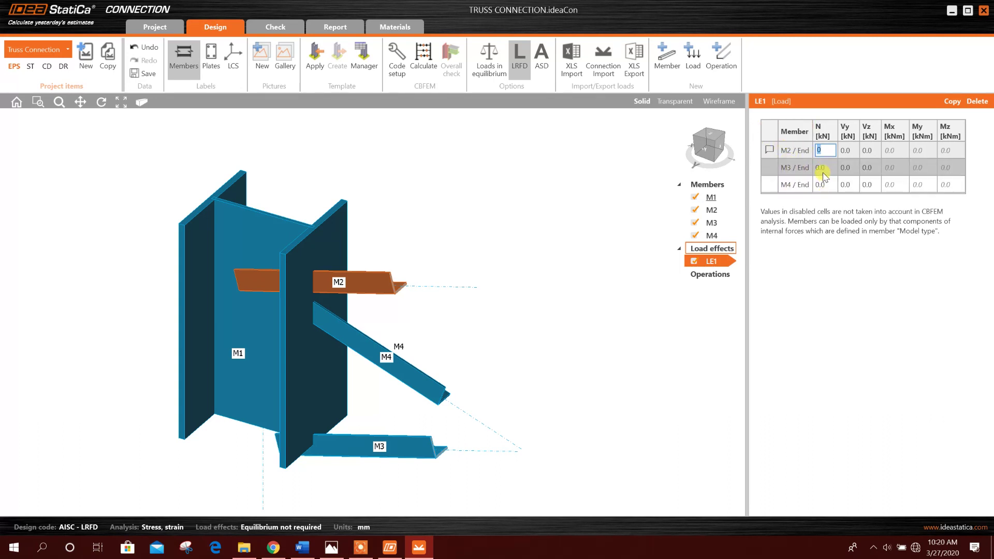
- Review column M1's model type and member M4's properties, and return to load effect LE1
left_click(710, 198)
left_click(874, 313)
left_click(874, 312)
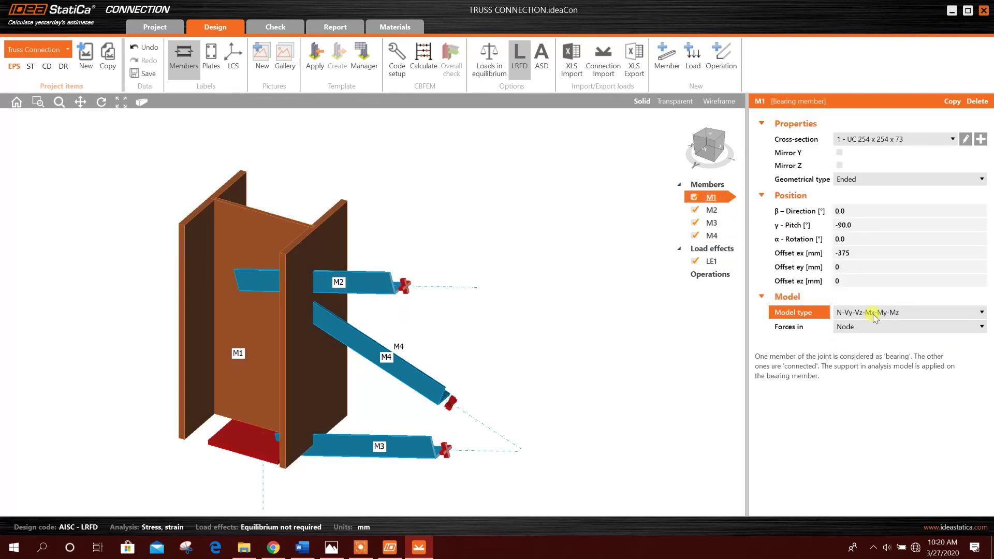
left_click(712, 236)
left_click(717, 261)
- Set the axial force N of members M2 and M3 to 75 kN in load effect LE1
left_click(821, 150)
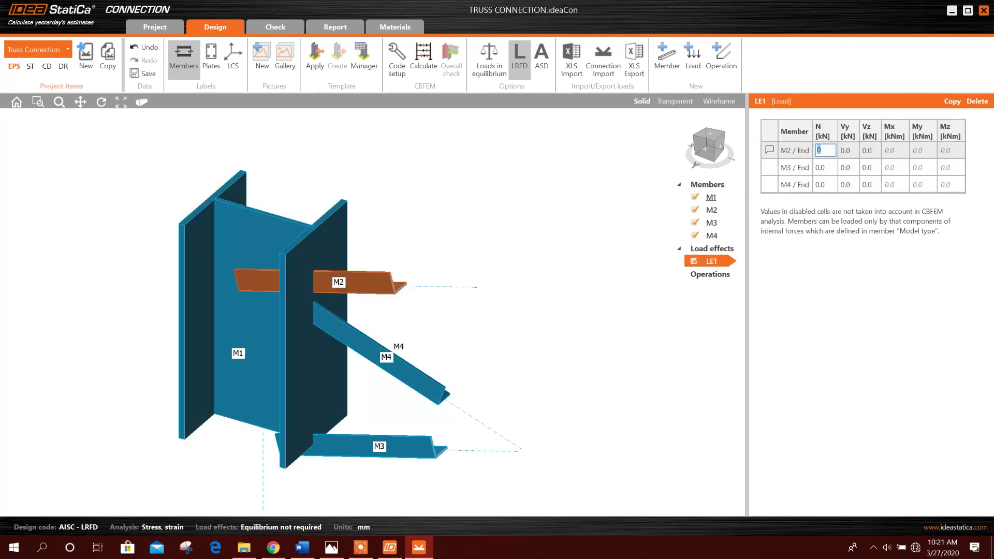
type("7")
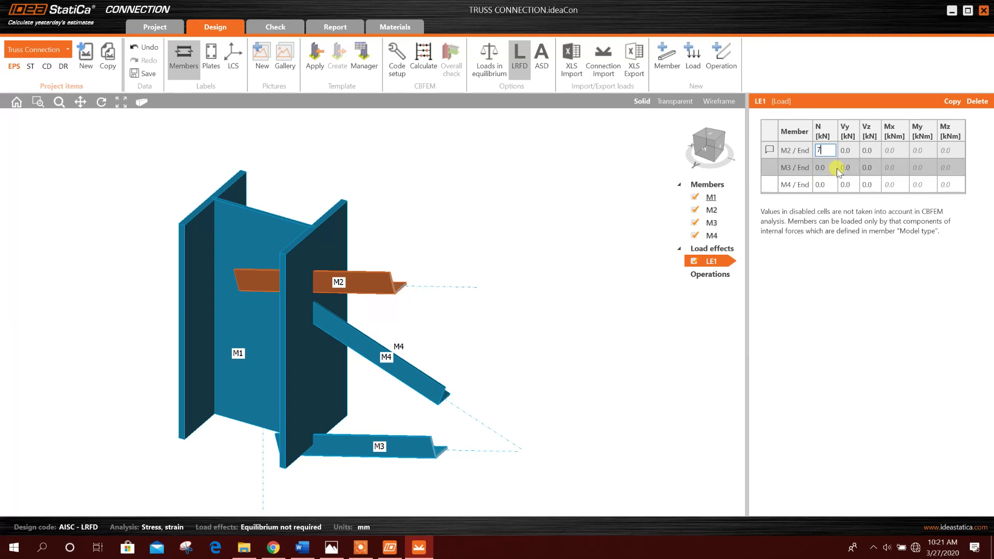
type("5")
key("Return")
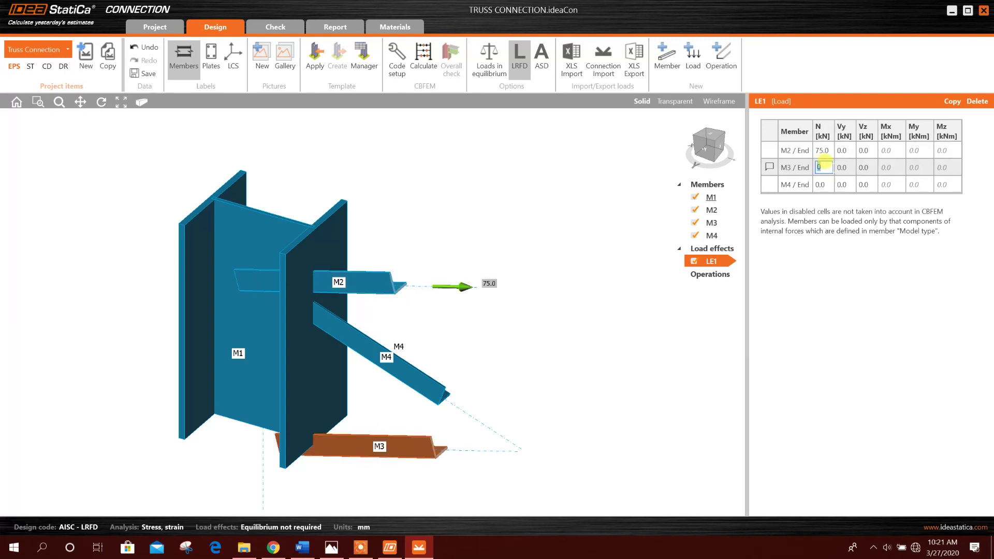
left_click(821, 167)
type("75")
key("Return")
- Set the axial force N of diagonal M4 to -75 kN in load effect LE1
left_click(823, 182)
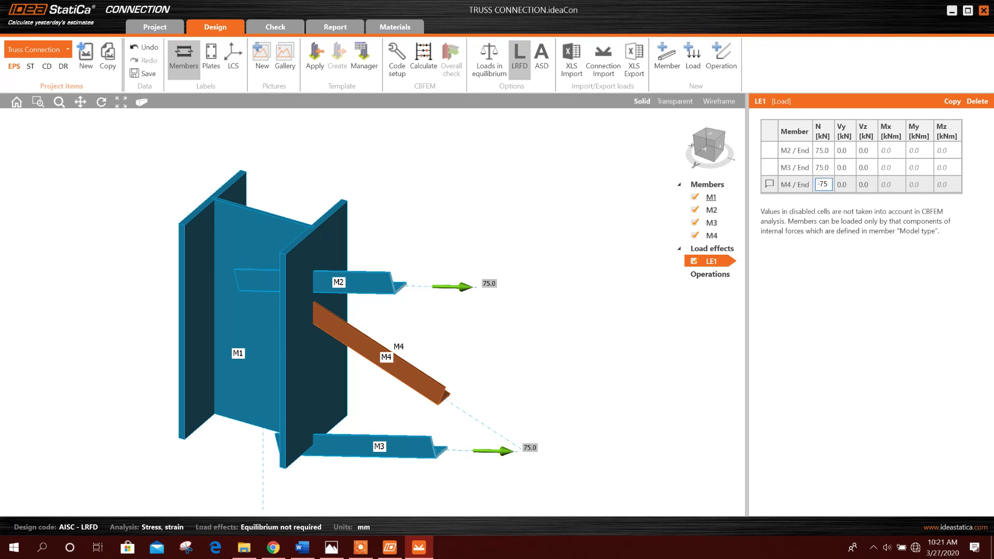
left_click(822, 165)
left_click(829, 183)
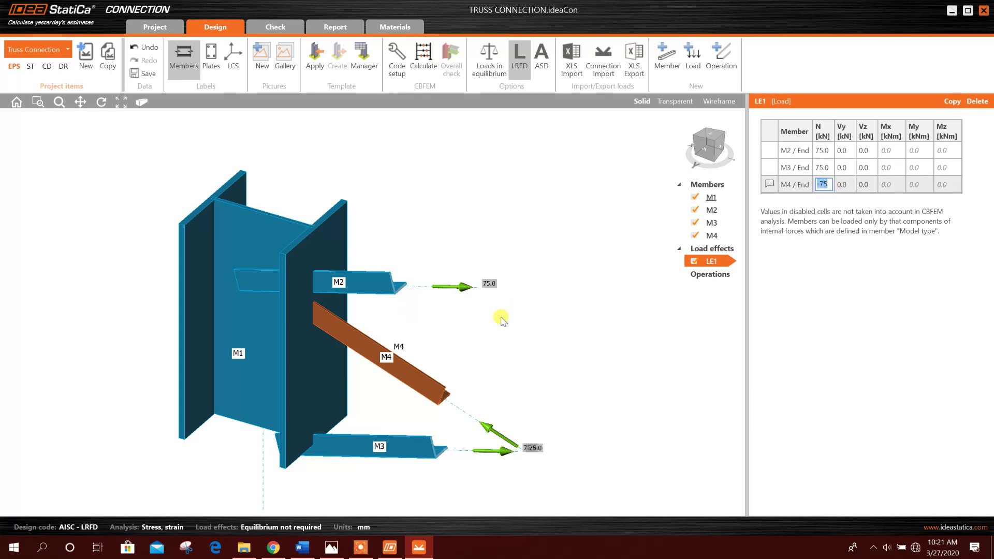
left_click(826, 184)
left_click(822, 167)
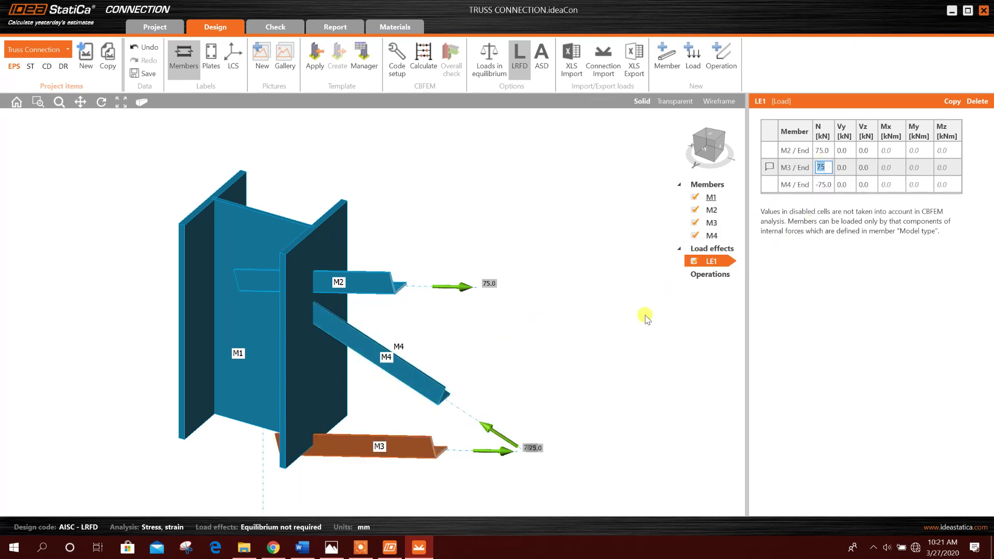
- Add a beam-to-column end plate operation to the connection using A325M bolts
left_click(718, 275)
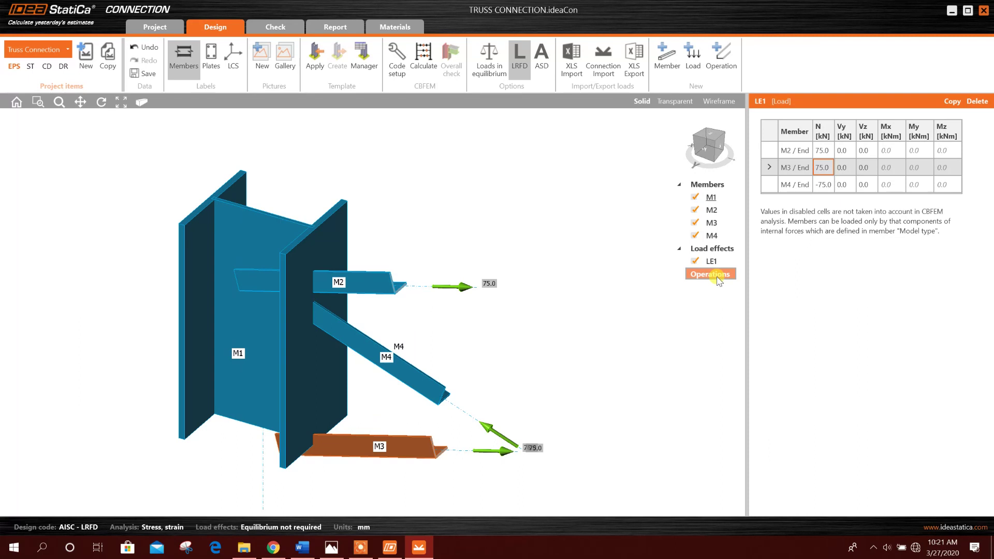
right_click(719, 280)
left_click(746, 286)
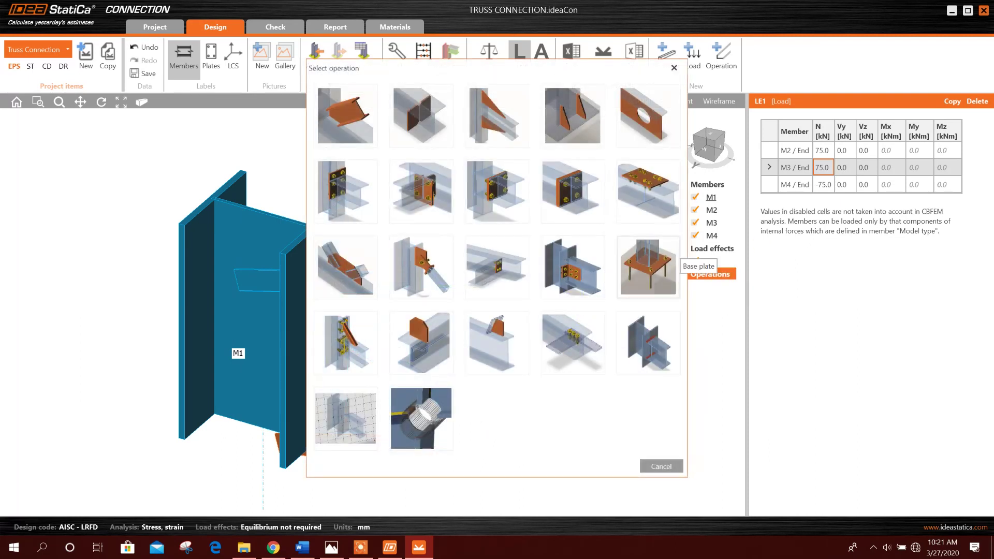
left_click(356, 203)
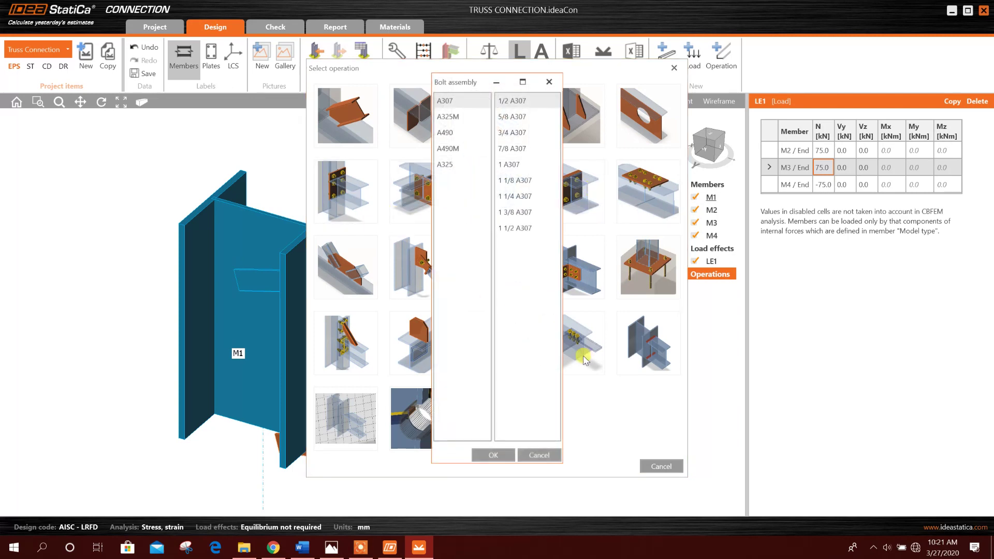
left_click(451, 119)
left_click(493, 454)
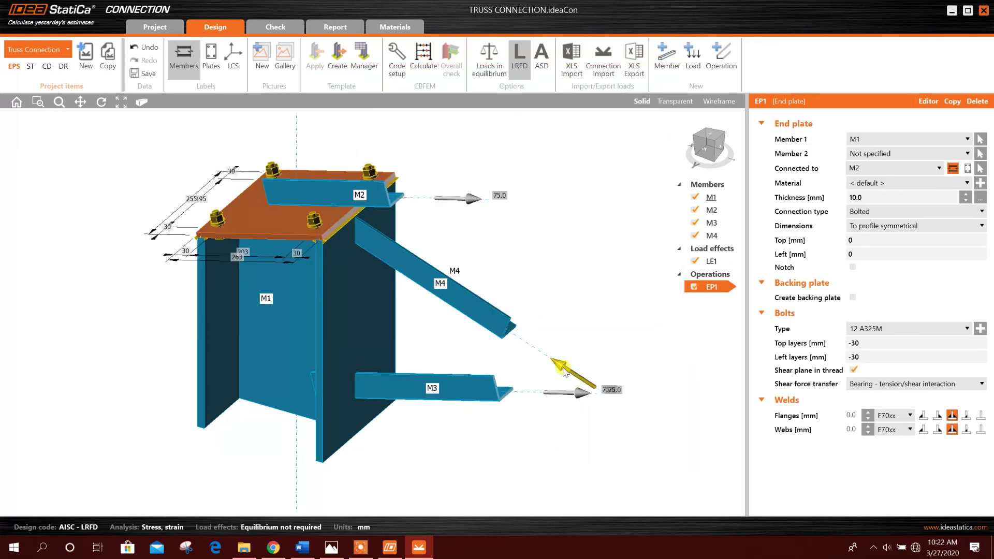
- Set the end plate's Member 1 to M2 and its dimensions to To profile
left_click(915, 140)
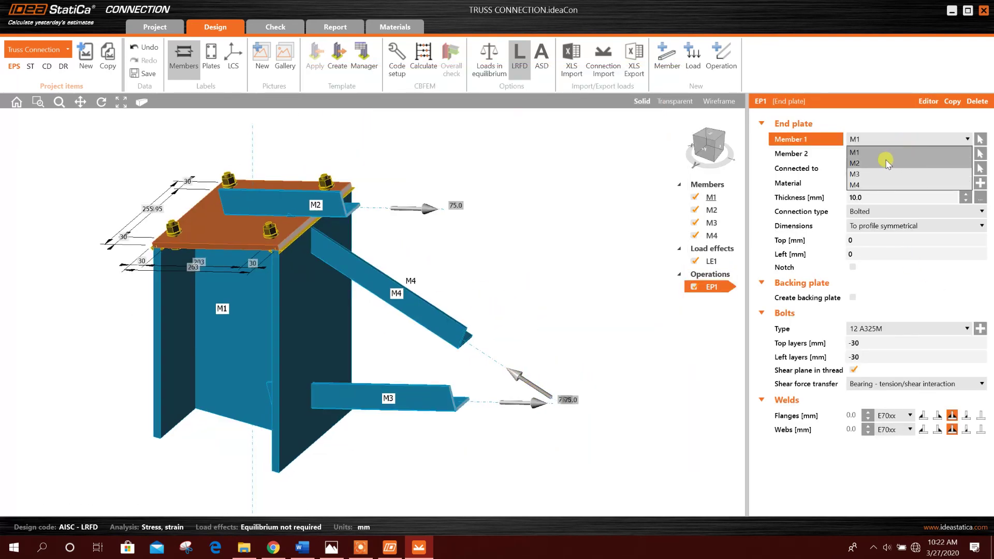
left_click(888, 162)
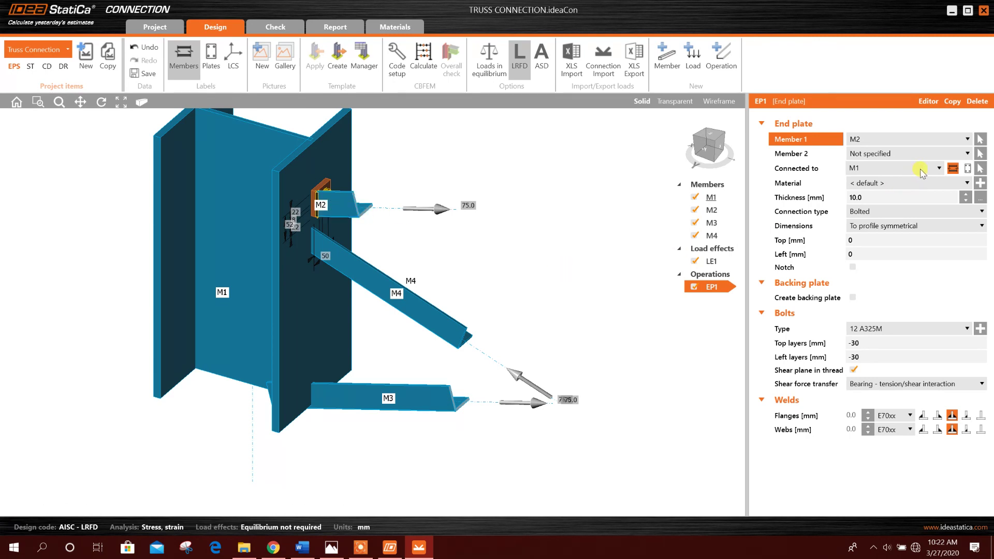
left_click(872, 197)
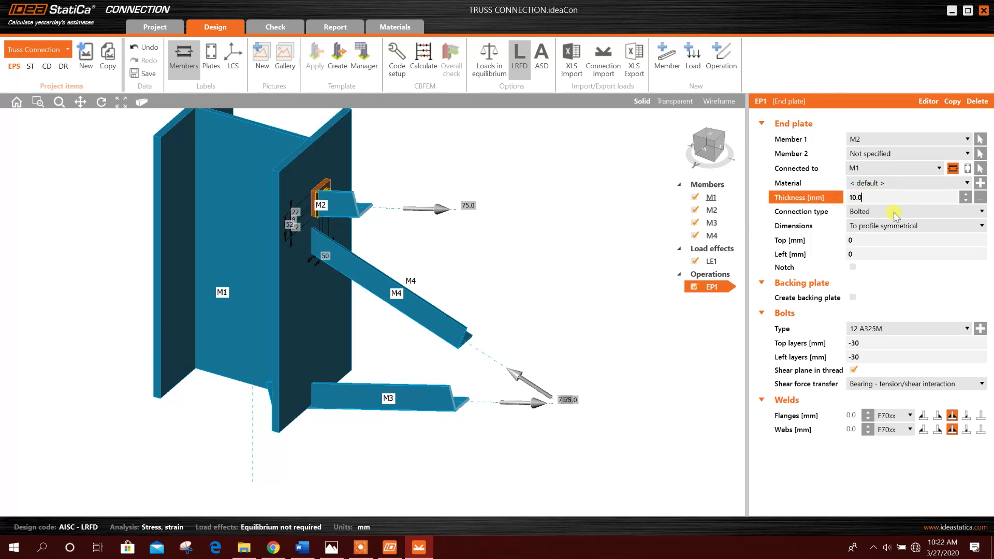
left_click(921, 227)
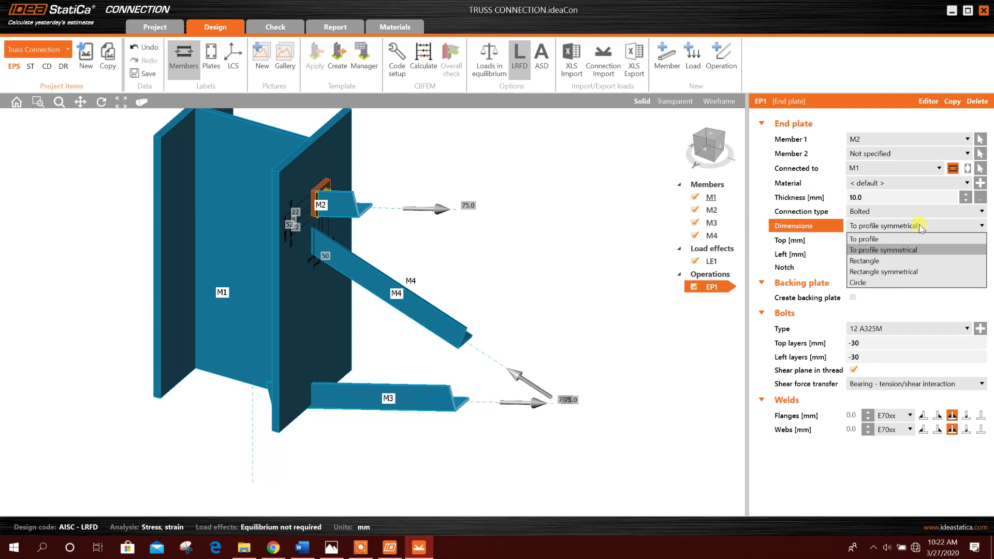
left_click(903, 237)
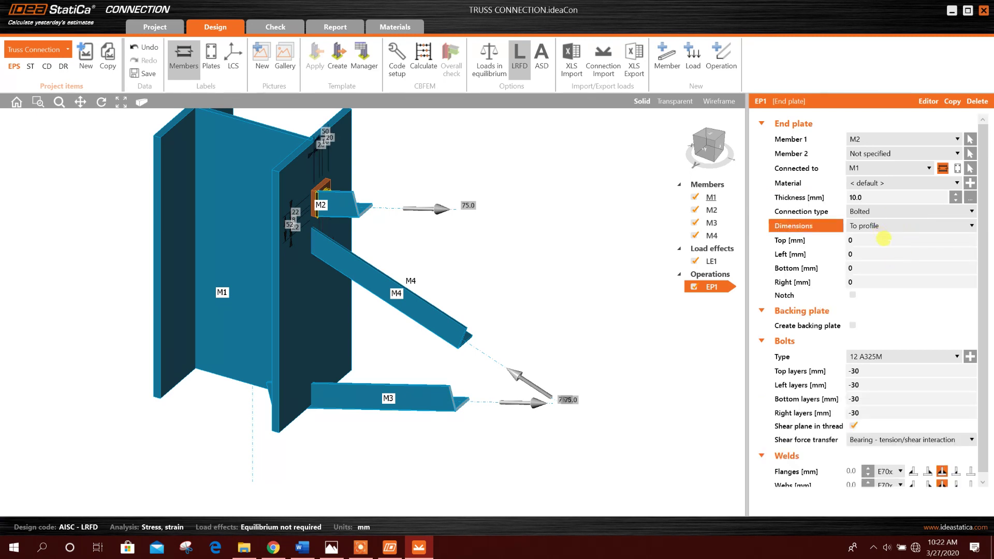
- Set the end plate's extensions beyond the profile to 30 mm top, 100 mm left, 475 mm bottom and 70 mm right
left_click(860, 240)
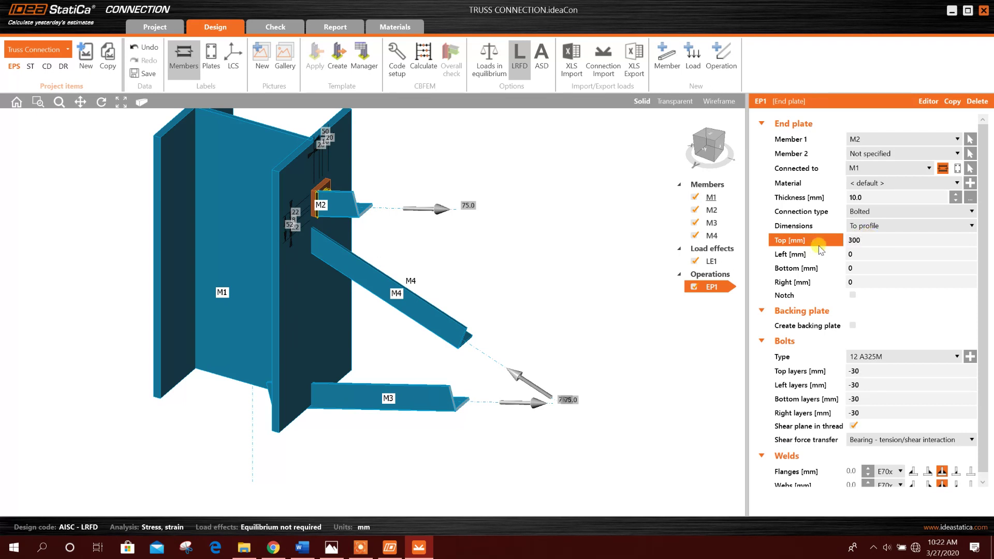
left_click(864, 253)
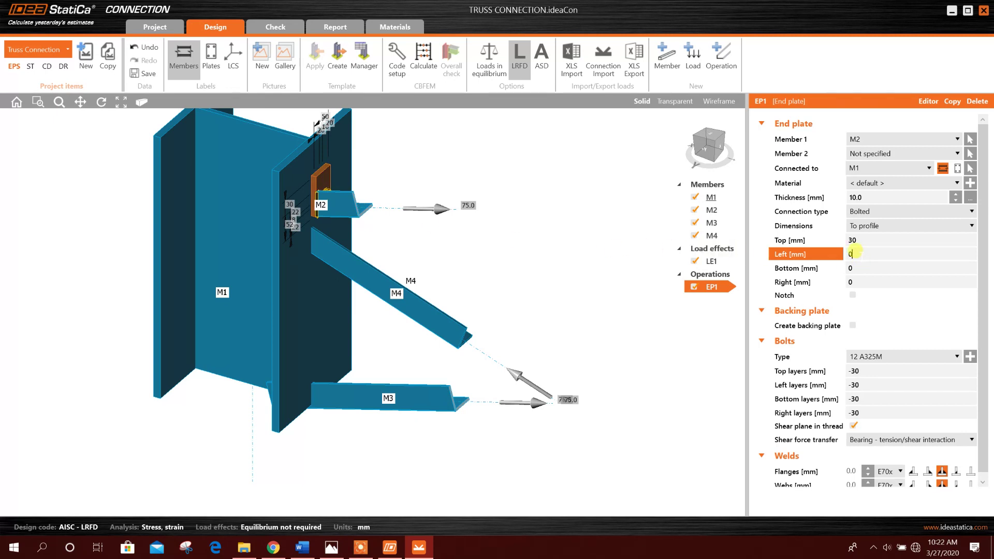
double_click(856, 253)
key("Tab")
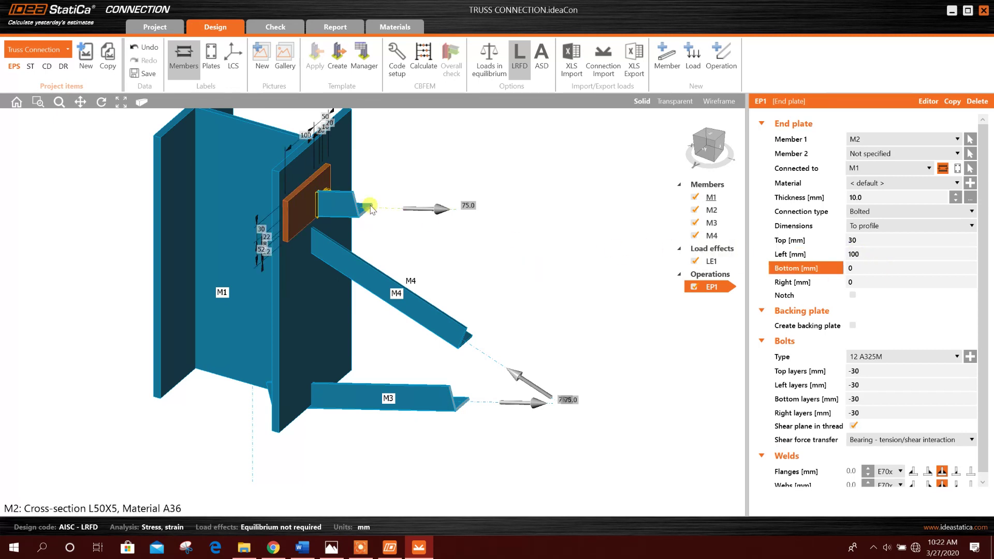
double_click(858, 263)
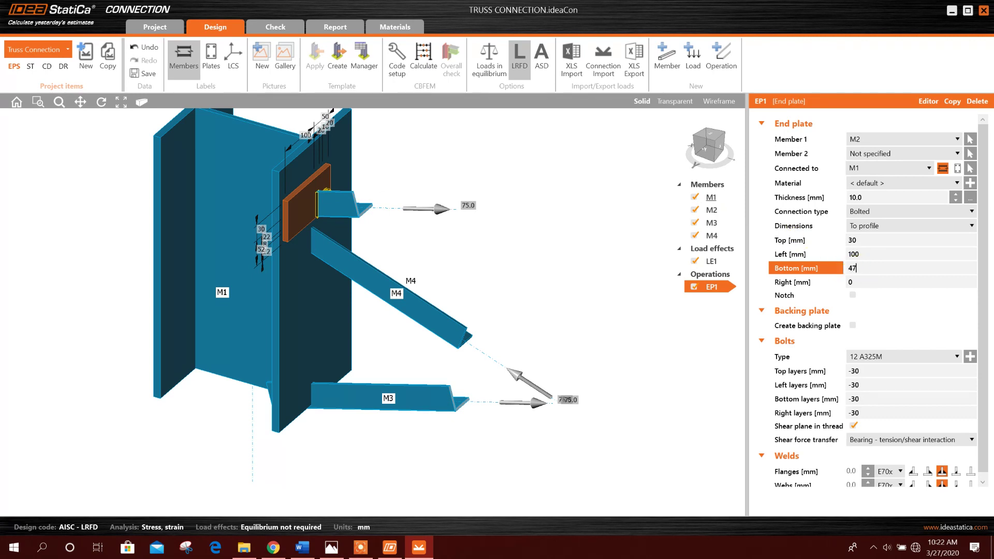
key("Tab")
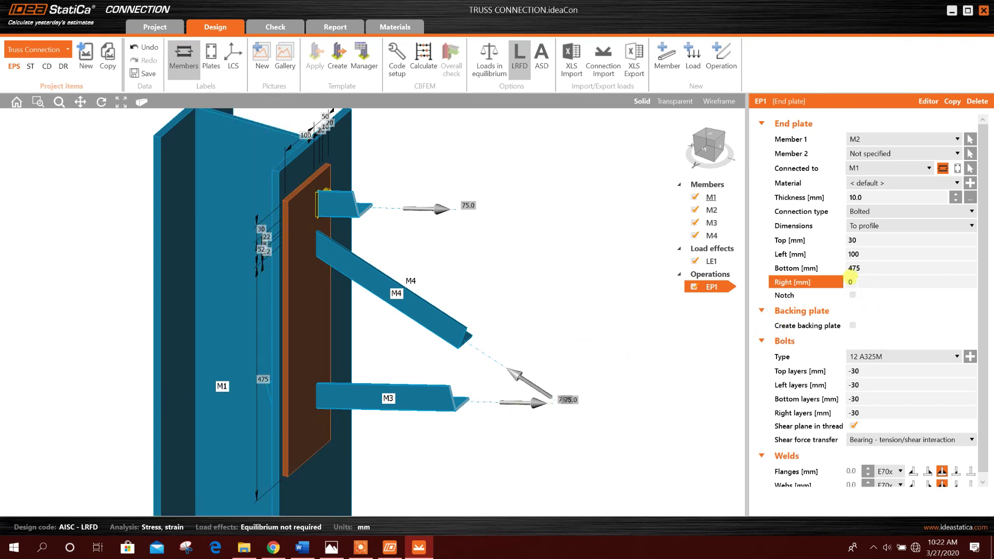
double_click(874, 280)
key("Return")
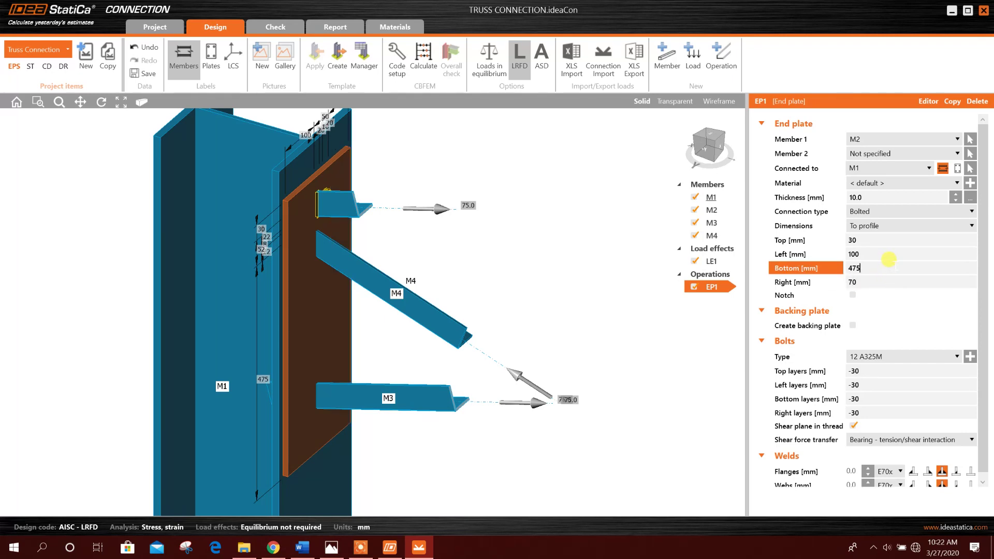
- Try a 25 mm top extension on the end plate and restore it to 30 mm
left_click(712, 152)
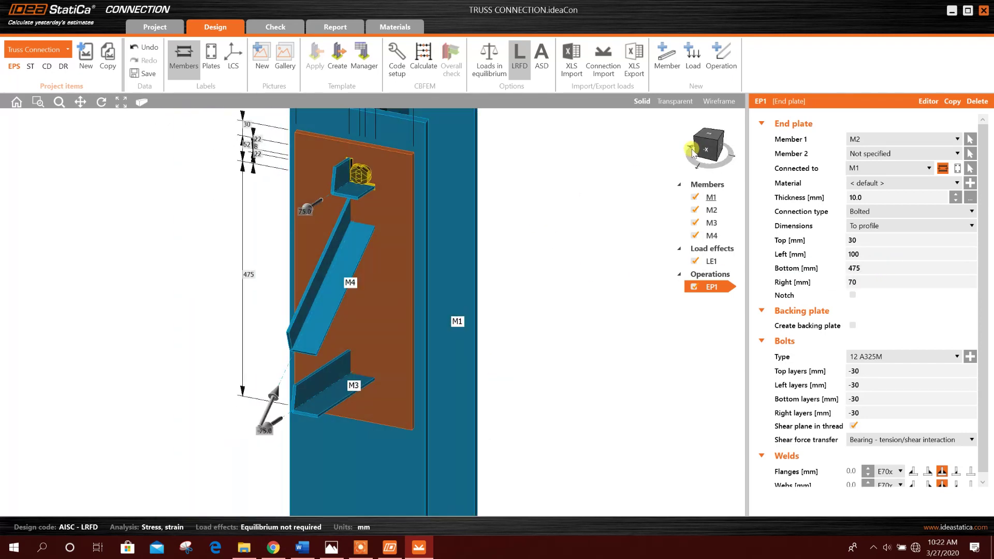
left_click_drag(697, 146, 700, 146)
left_click(854, 278)
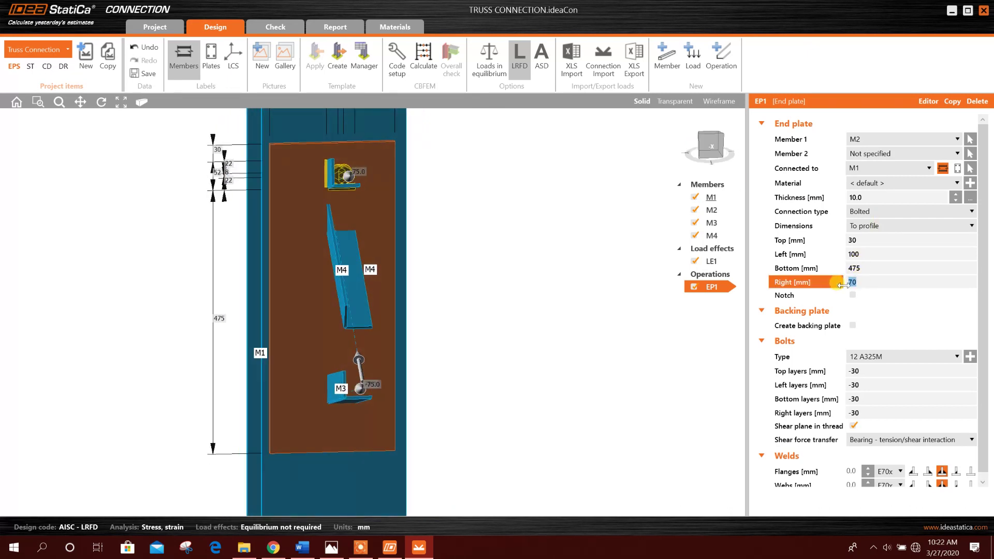
left_click(861, 239)
left_click(810, 243)
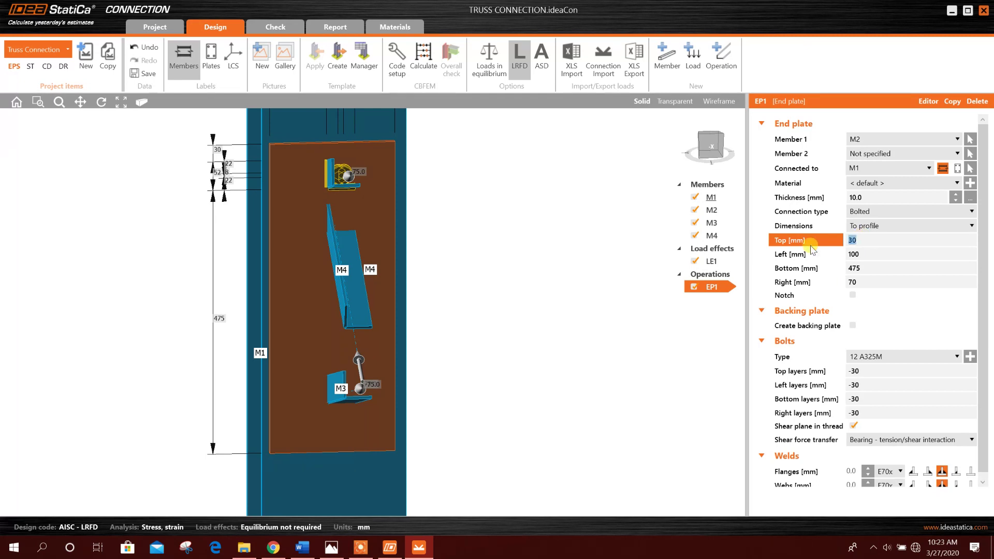
type("25")
left_click(870, 254)
left_click(830, 242)
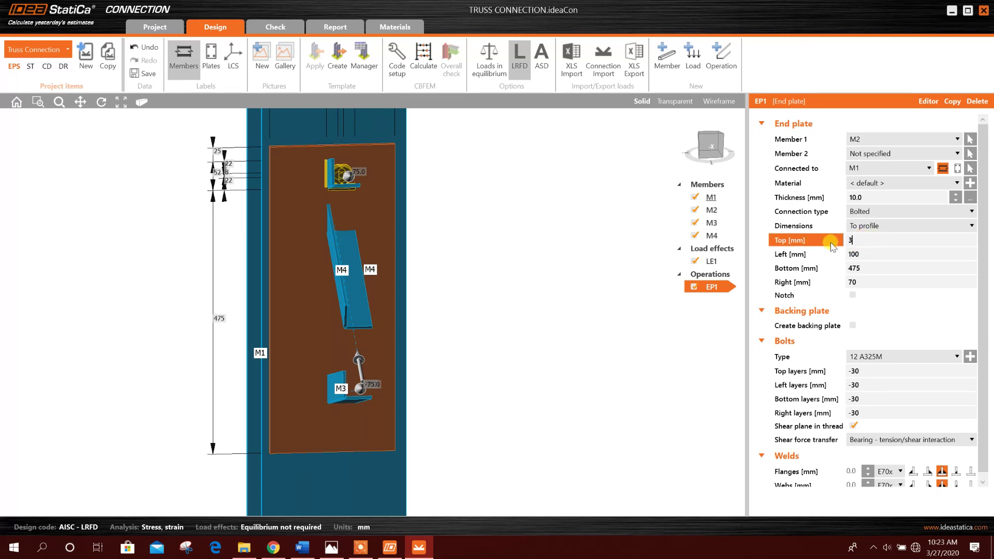
- Set the end plate's left extension to 95 mm and check the plate's fit on column M1's flange
left_click(825, 254)
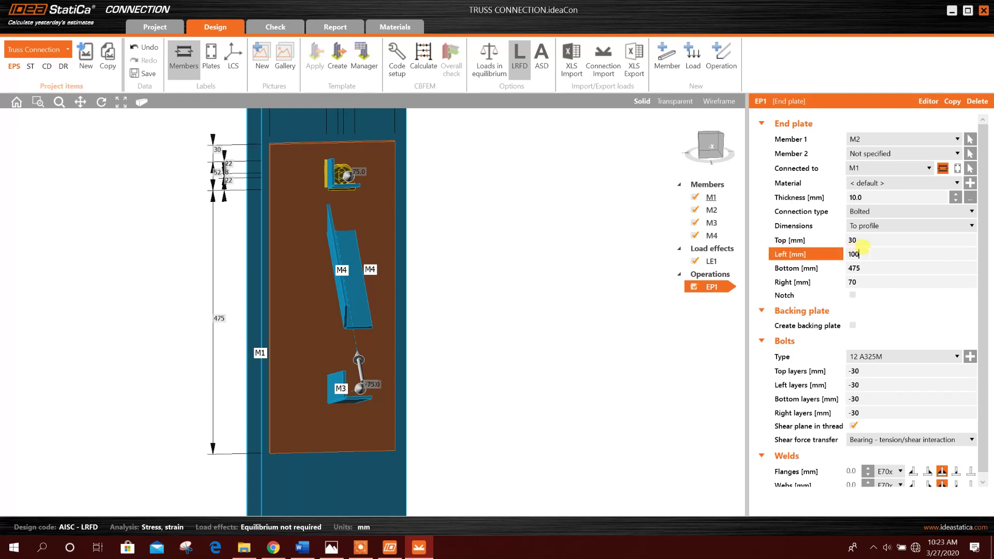
left_click(818, 268)
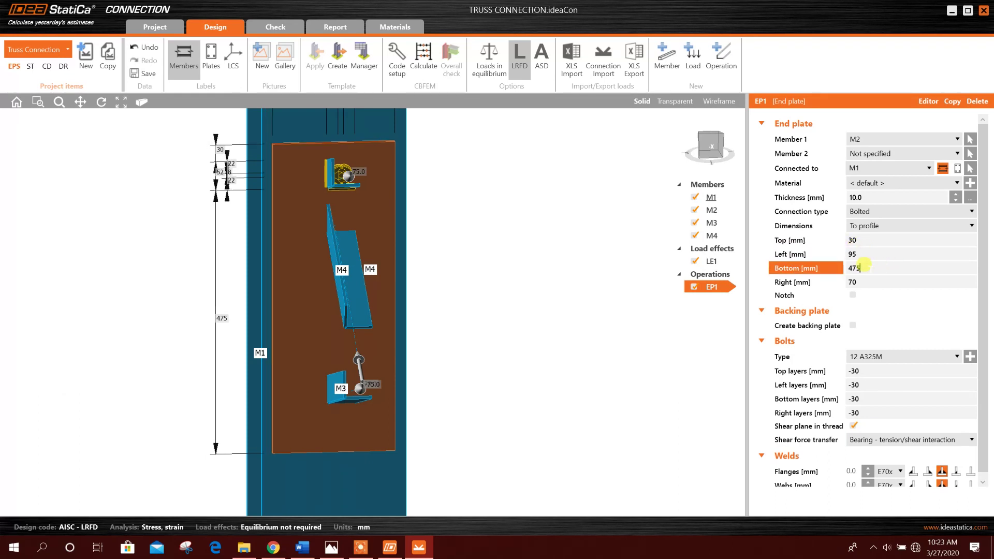
middle_click_drag(439, 280, 420, 275)
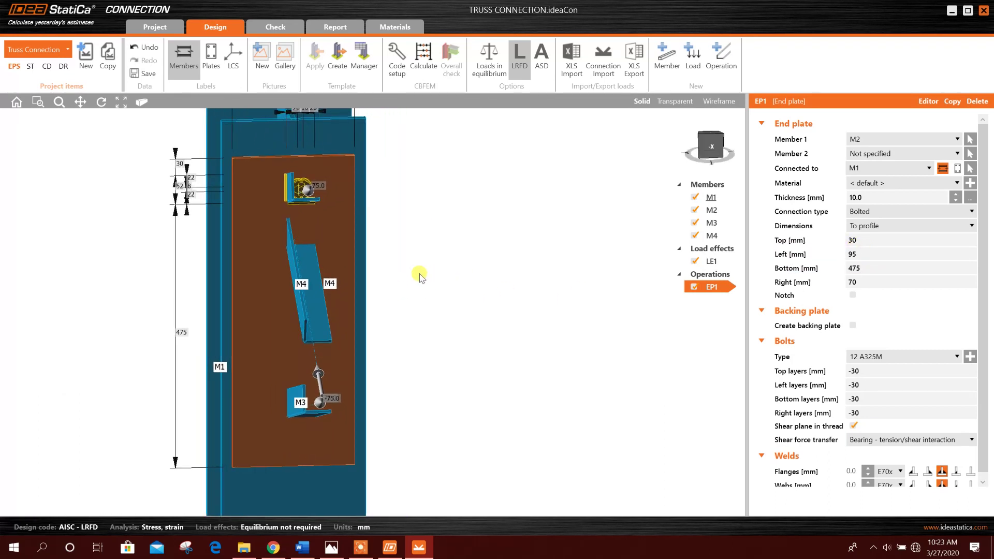
left_click(705, 151)
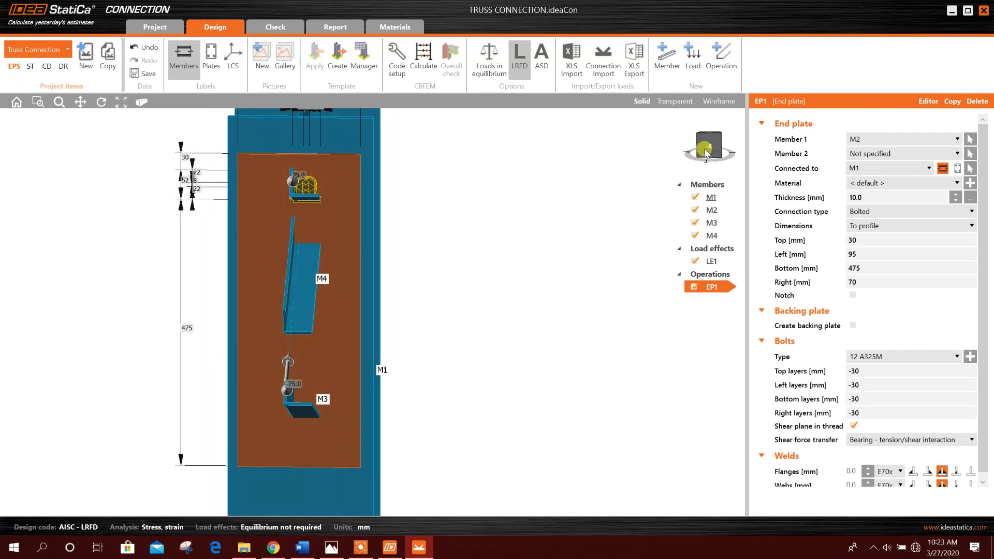
left_click(367, 219)
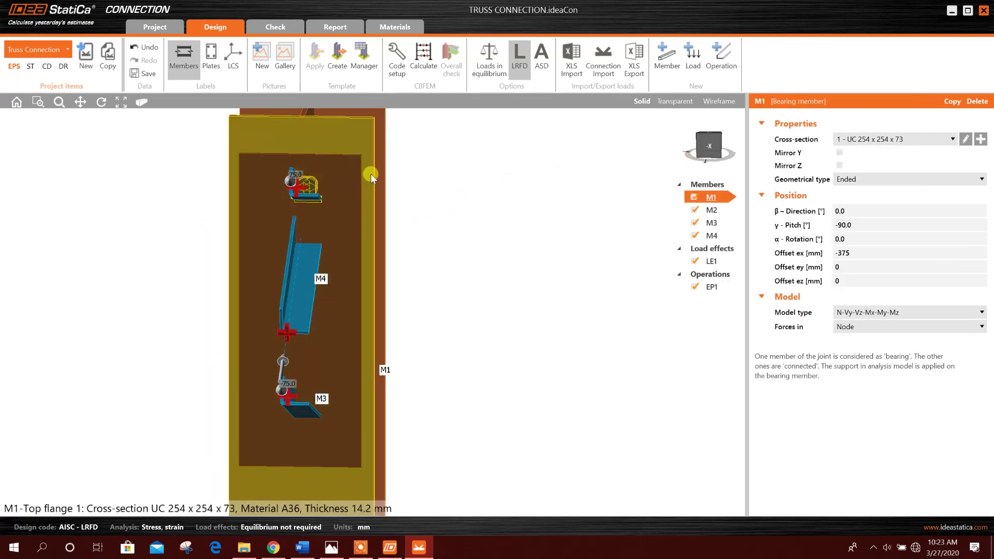
middle_click_drag(432, 241, 466, 241)
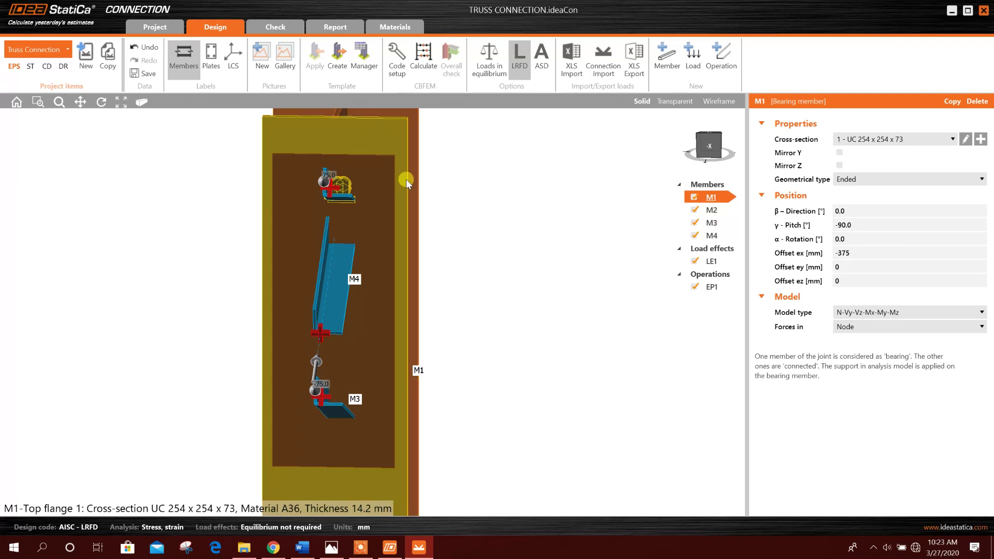
left_click(708, 153)
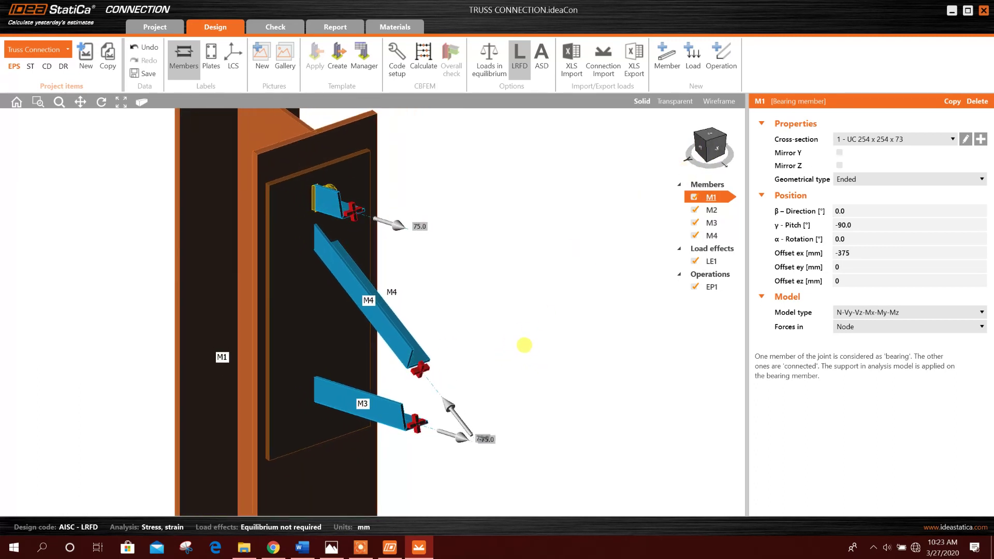
- Set the bolt layers of end plate EP1 to 0 mm for the top and 50 mm for the left
left_click(711, 286)
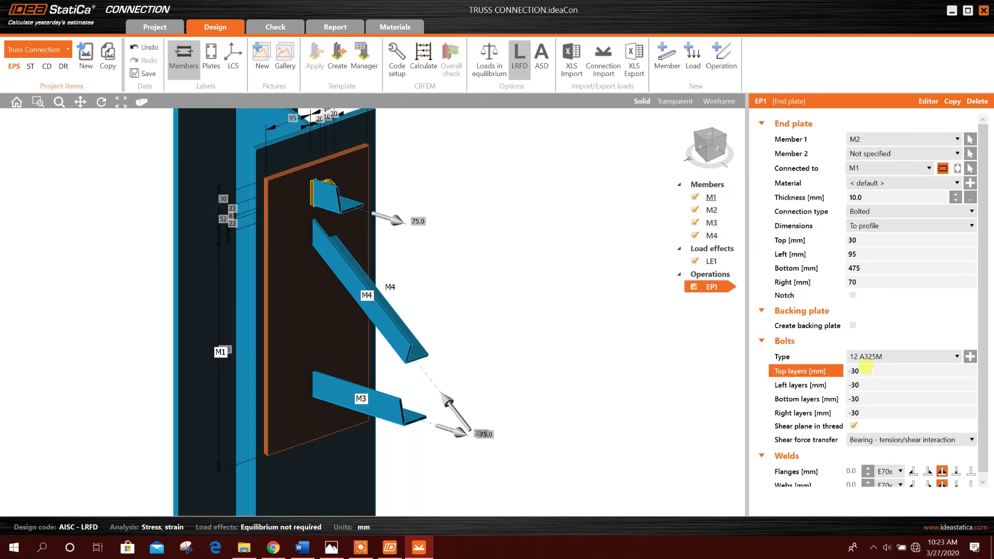
left_click(863, 369)
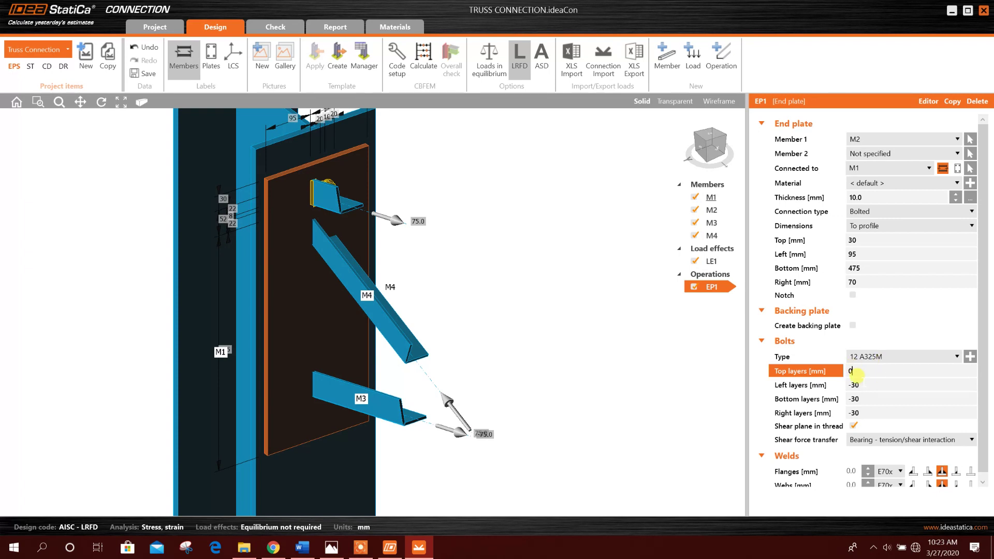
type("0")
left_click(858, 383)
double_click(882, 388)
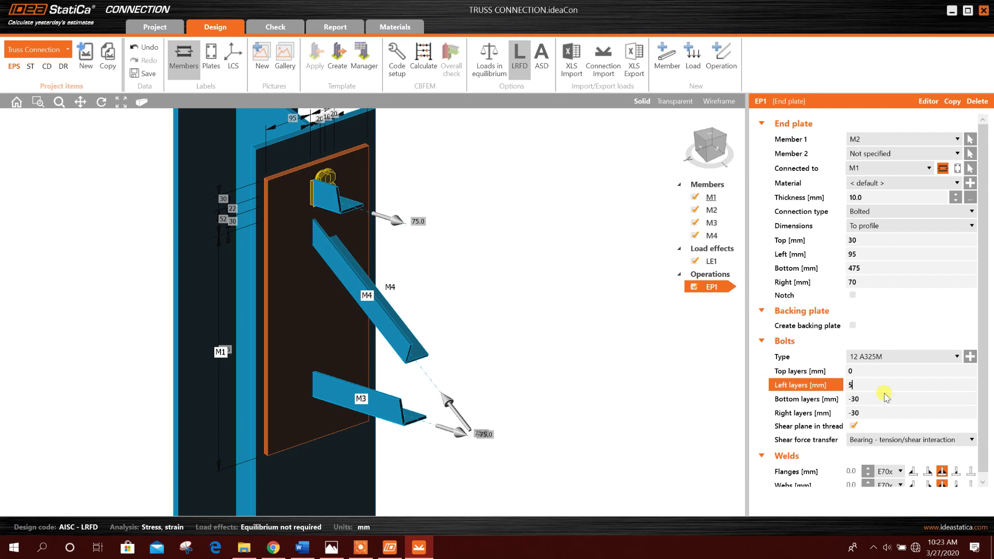
type("50")
- Set the end plate's bottom bolt layer to 68 mm
left_click(874, 396)
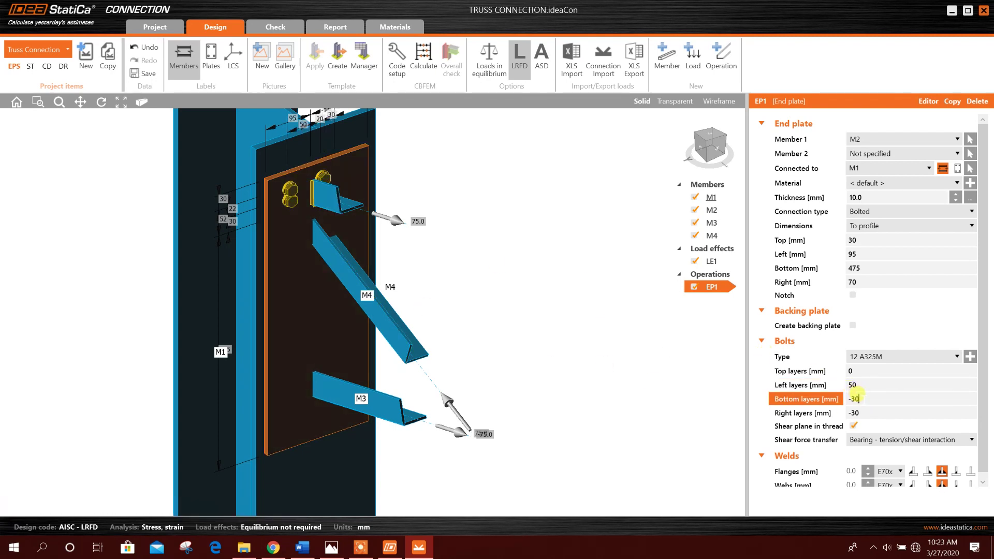
double_click(864, 397)
left_click(812, 401)
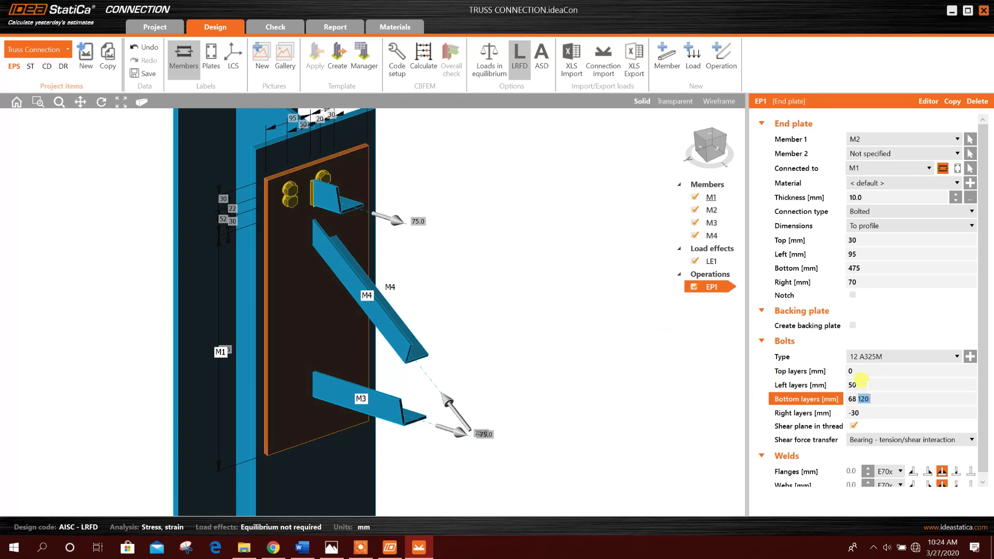
type("68")
left_click(861, 383)
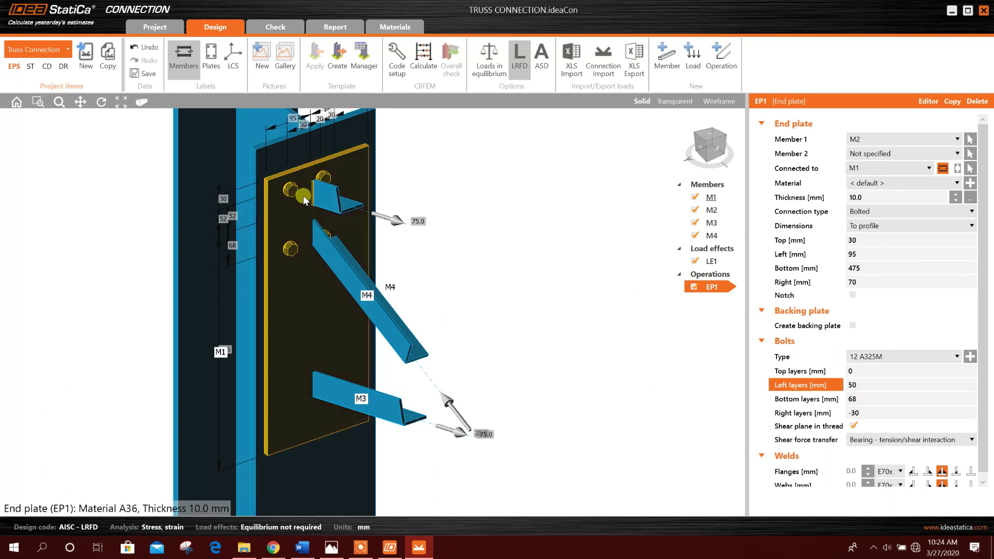
- Add two more bottom bolt rows at 120 mm spacing, making the bottom layers 68 120 120
left_click(867, 395)
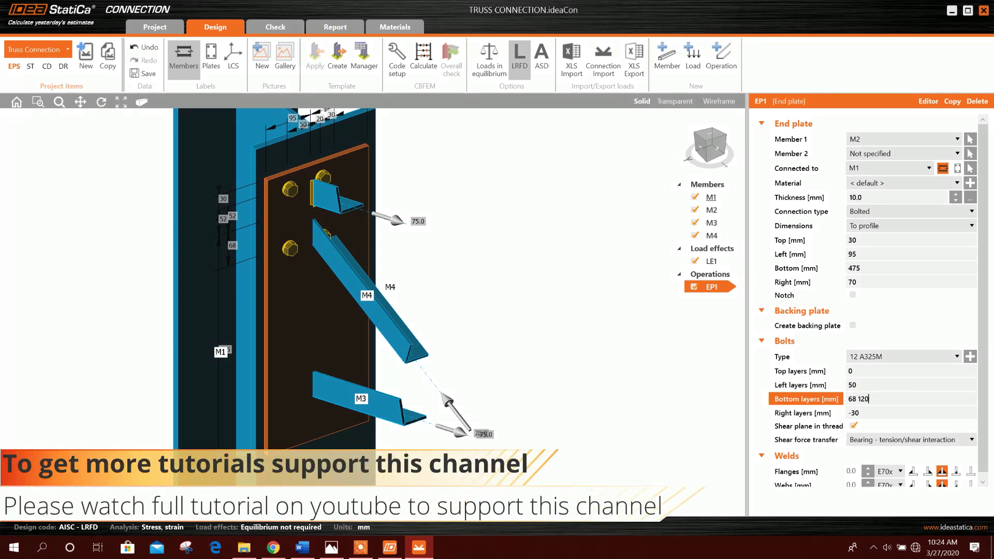
type("120")
left_click(882, 409)
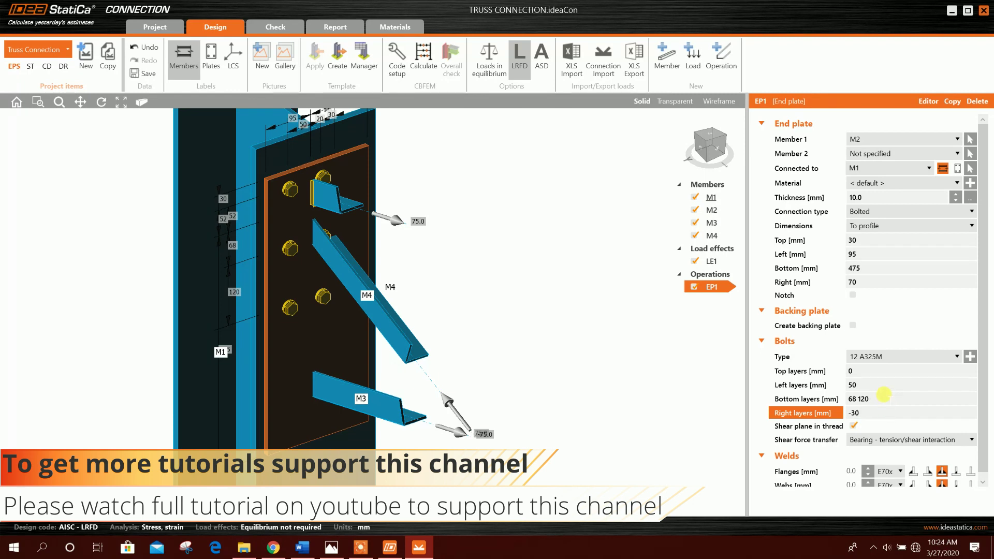
left_click(884, 394)
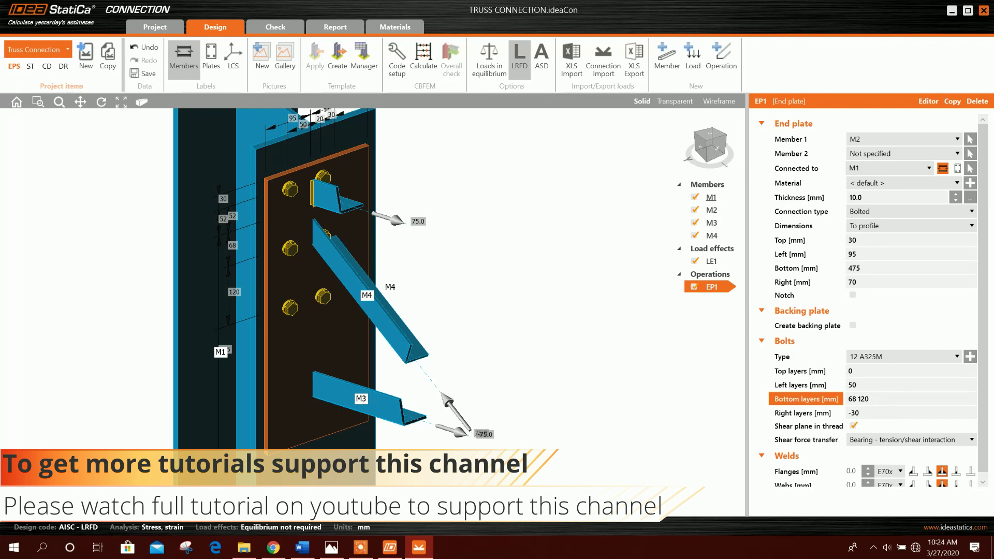
type("120")
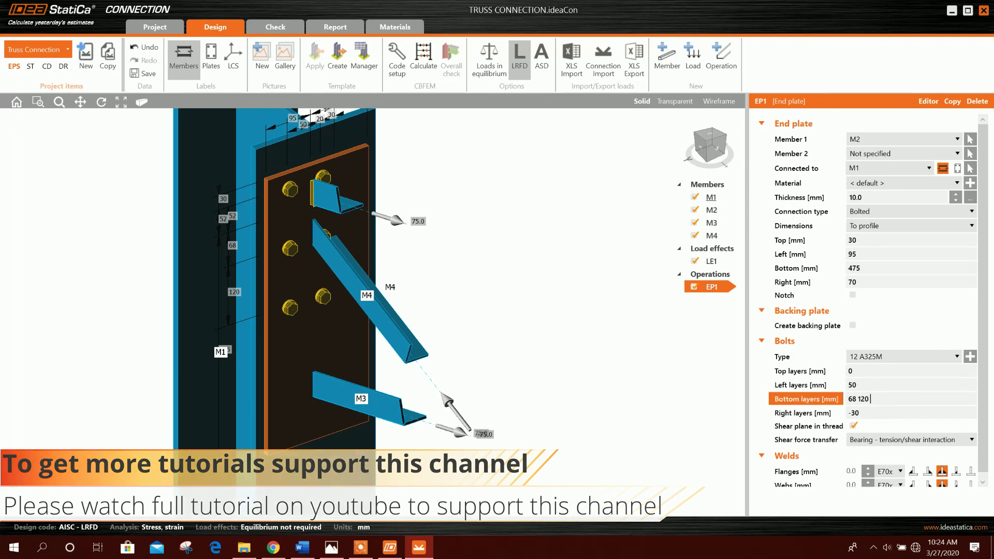
left_click(885, 408)
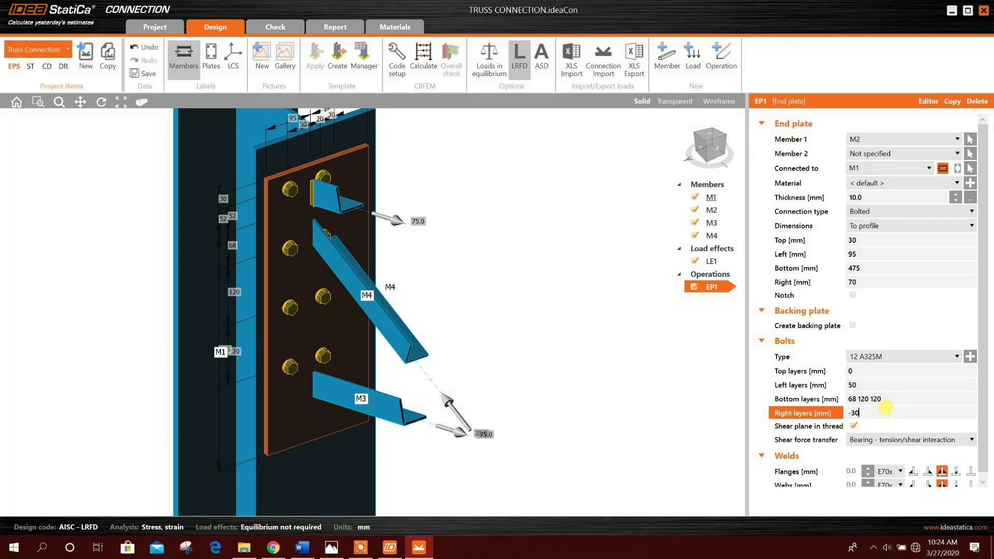
left_click(885, 394)
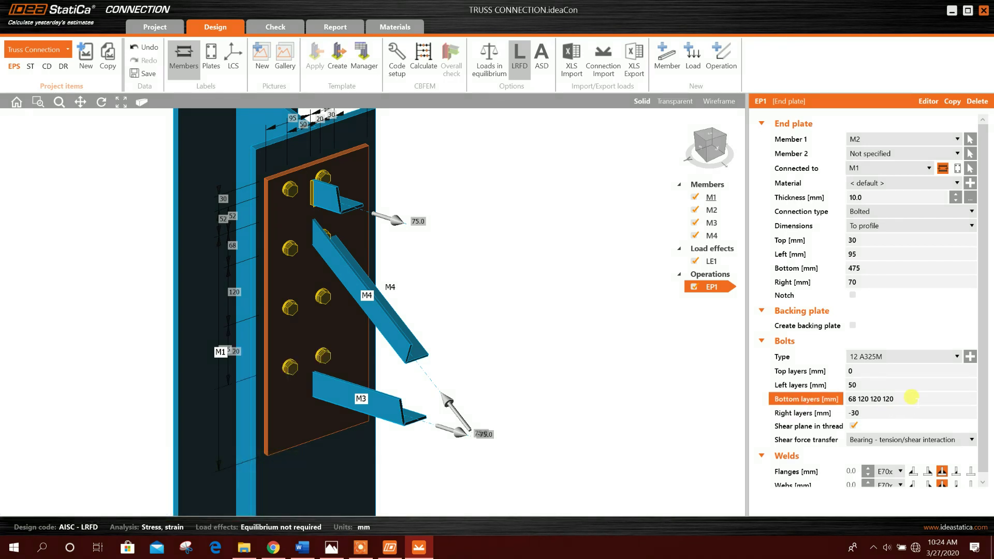
left_click(888, 411)
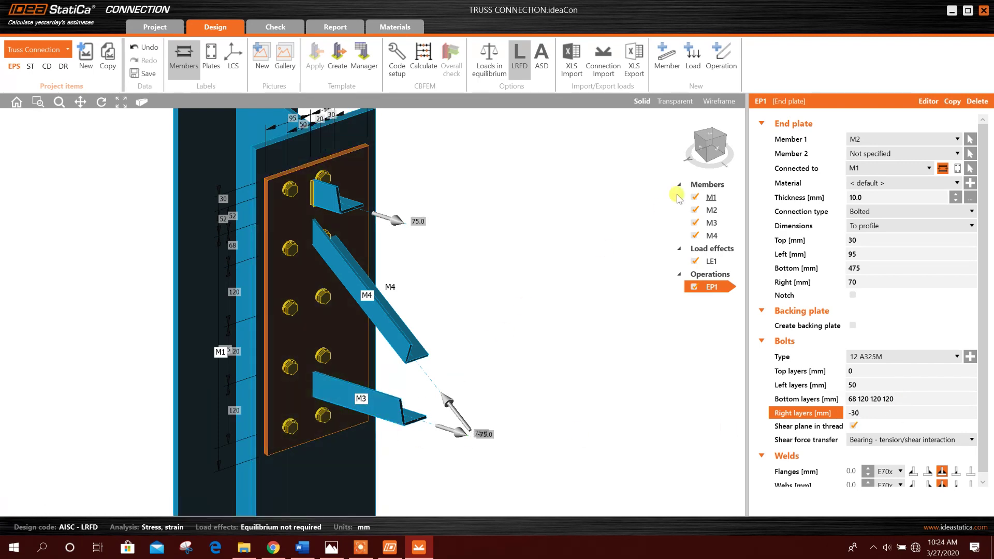
left_click(703, 150)
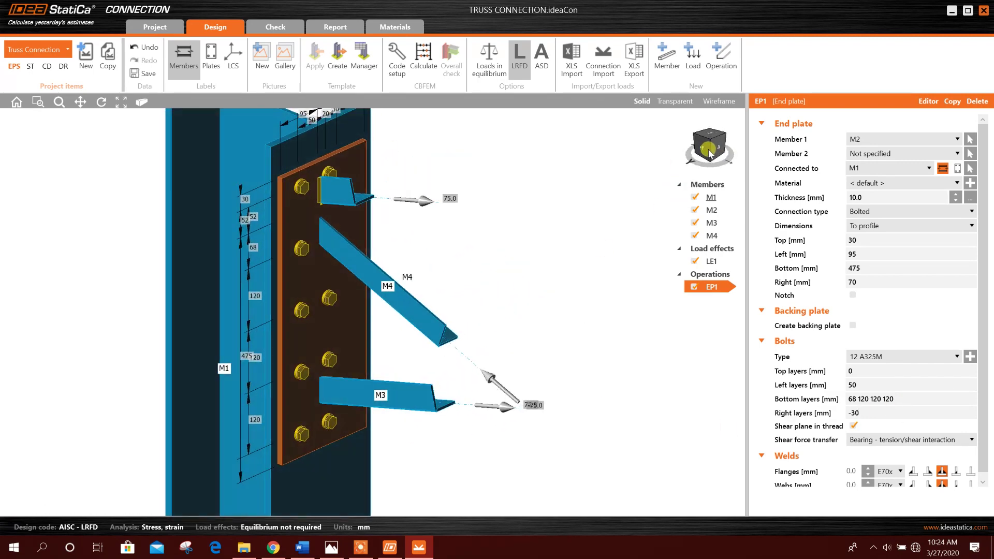
- Set the right bolt layers of end plate EP1 to 30 mm and check the bolt positions around the angles
left_click(864, 412)
left_click_drag(875, 413, 824, 413)
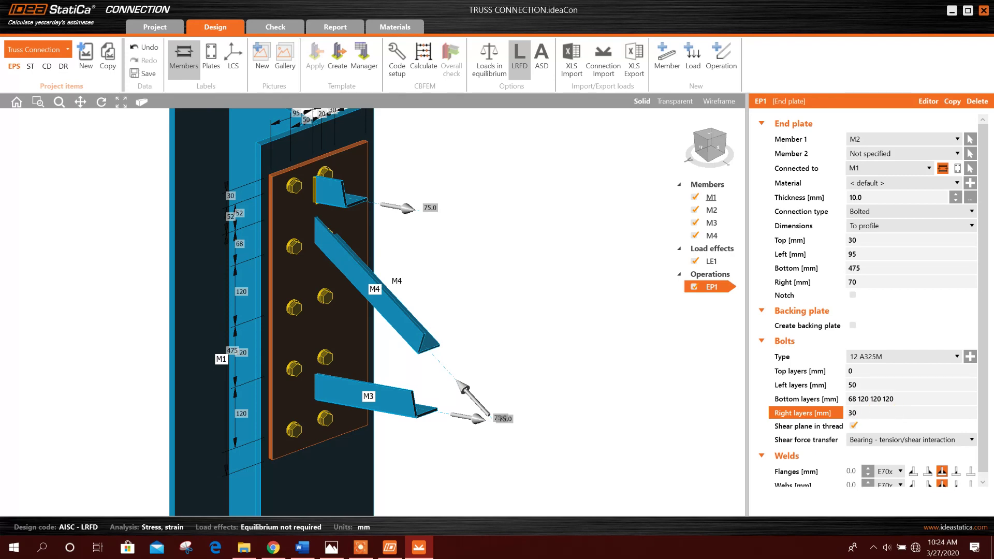
type("30")
left_click(894, 383)
left_click(701, 150)
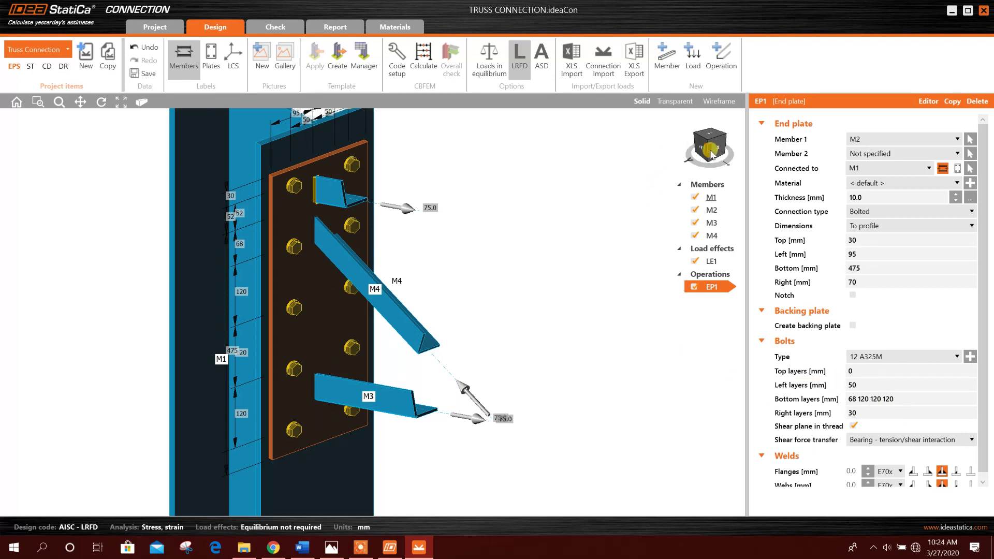
left_click_drag(700, 148, 712, 146)
right_click_drag(553, 261, 636, 194)
- Set the flange and web weld sizes of end plate EP1 to 4 mm
scroll(636, 194, "up", 3)
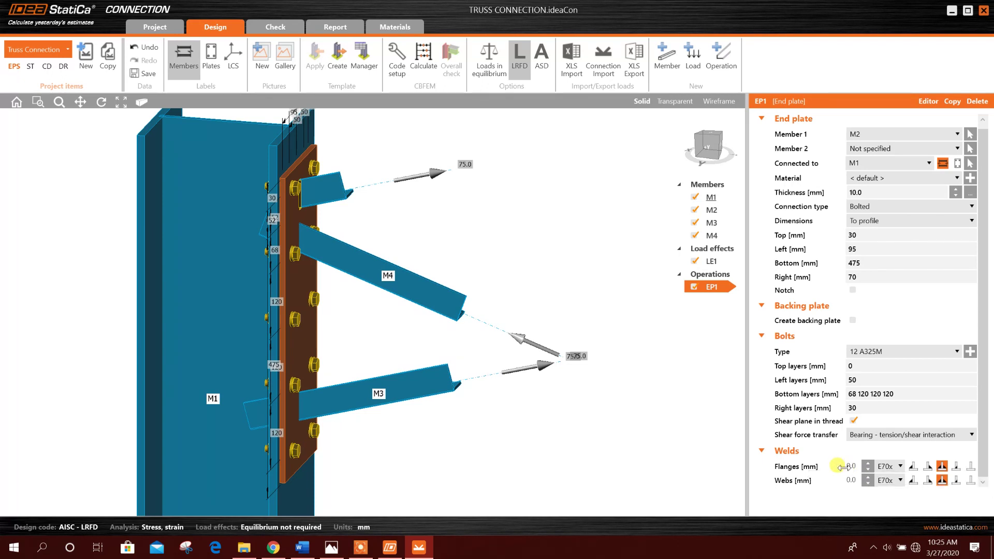
left_click(869, 463)
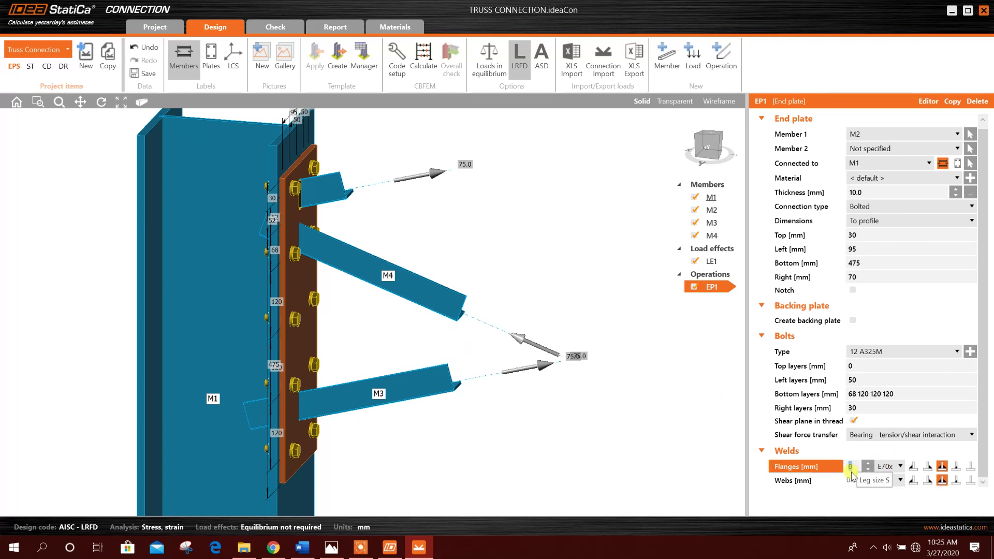
left_click(851, 480)
type("4")
left_click(851, 465)
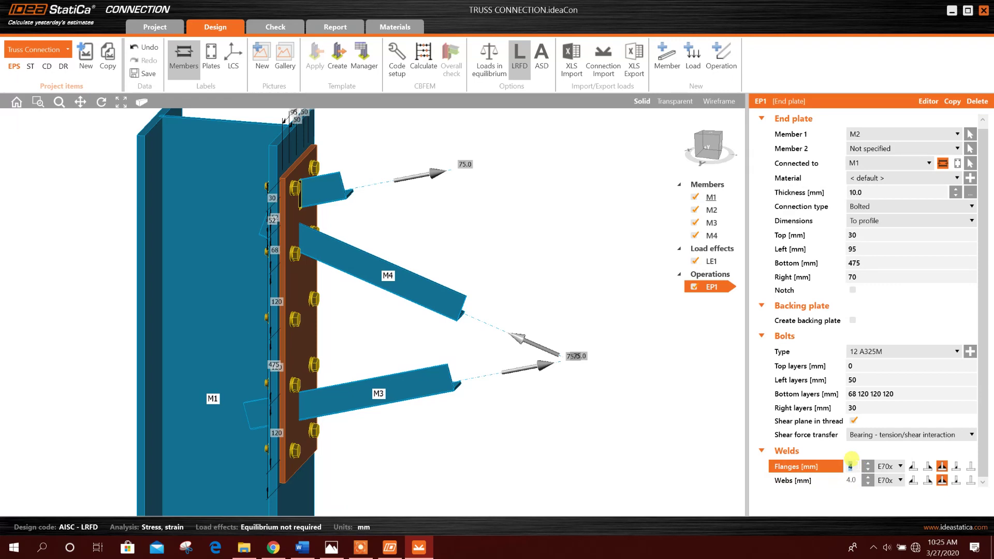
left_click(593, 311)
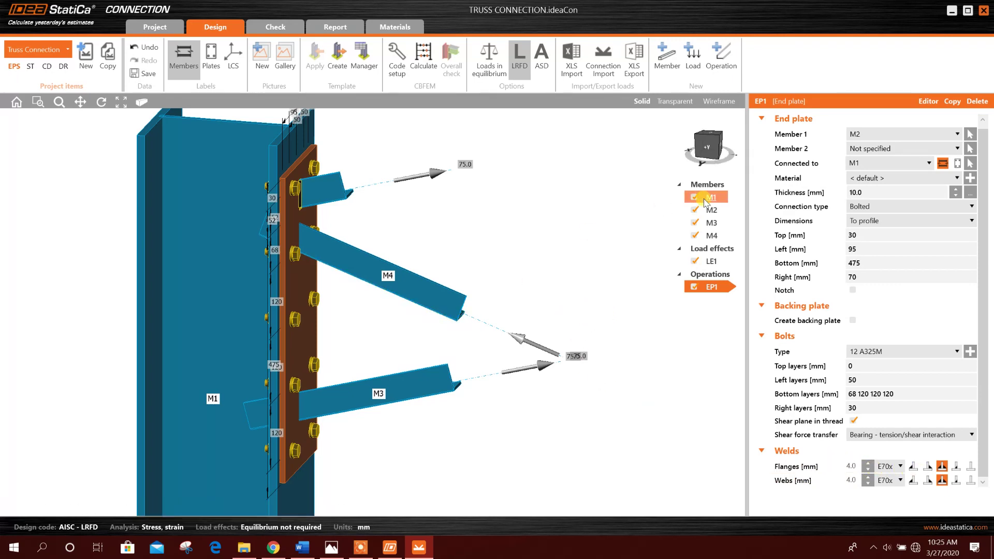
- Examine the weld between member M2 and the end plate, and how diagonal M4 meets the plate
left_click_drag(717, 150, 709, 150)
scroll(321, 194, "up", 4)
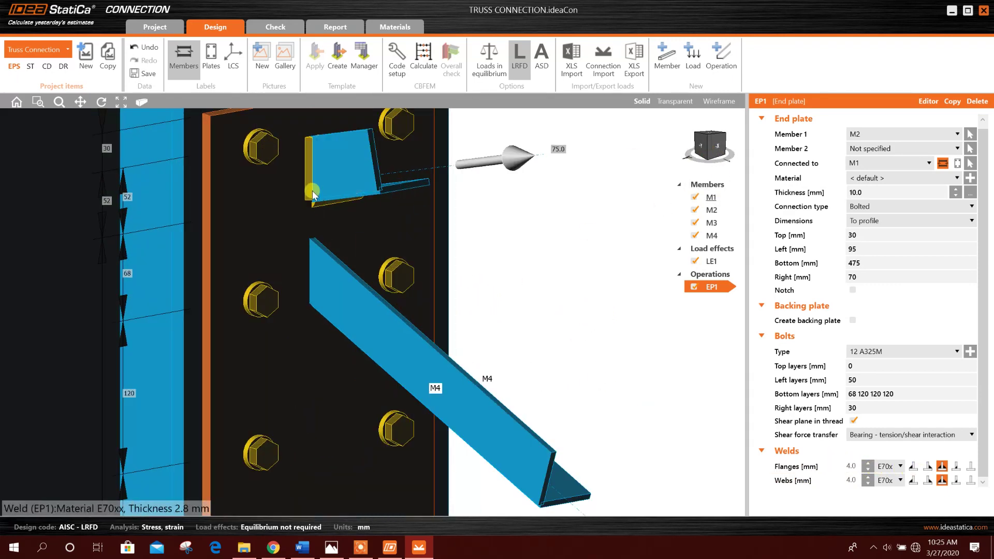
scroll(321, 192, "down", 2)
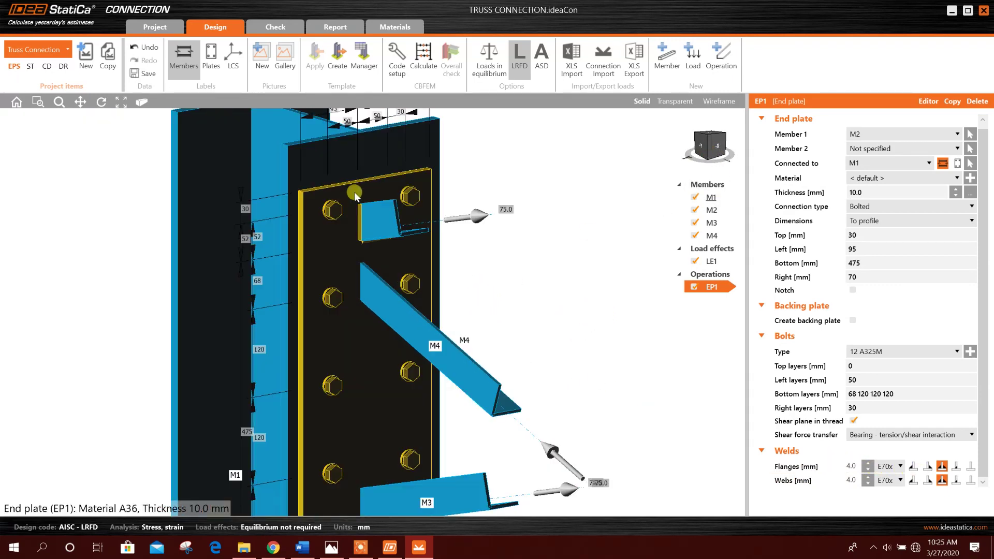
left_click(378, 216)
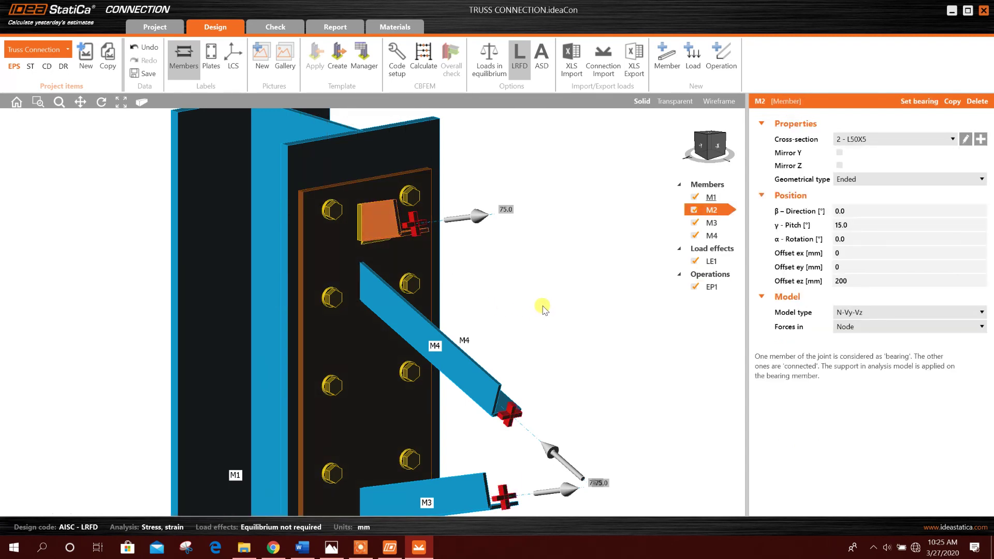
left_click(702, 152)
left_click(708, 287)
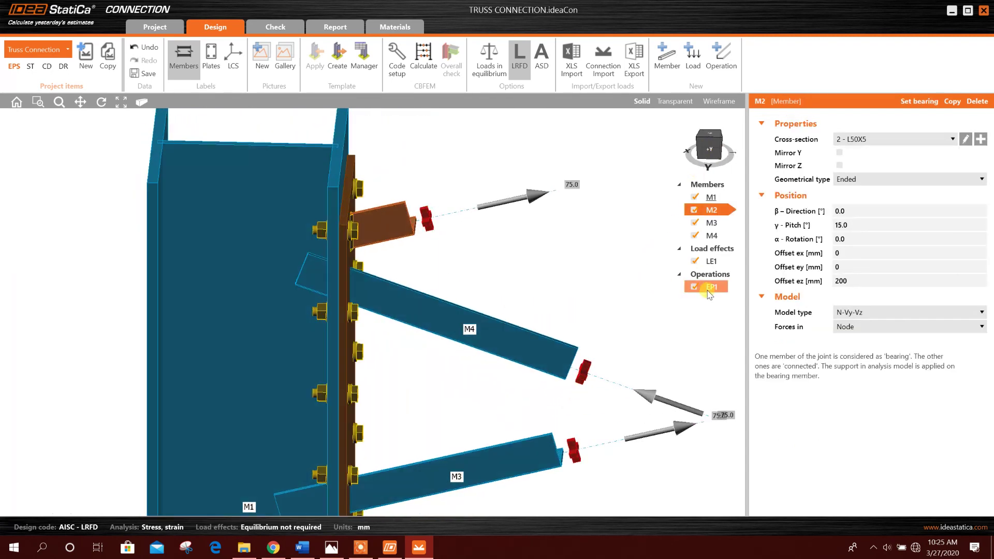
left_click(573, 323)
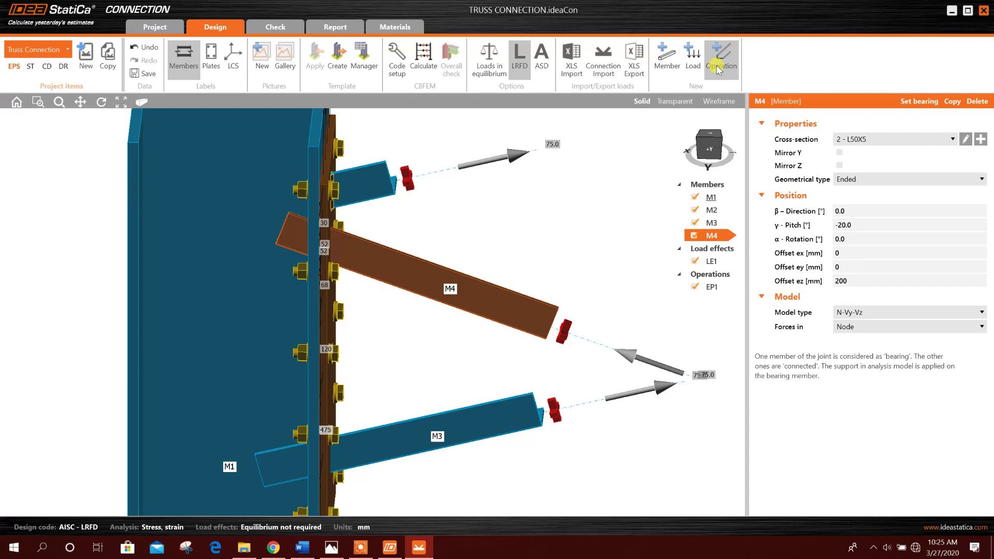
- Add a new Cut operation to the connection
left_click(711, 275)
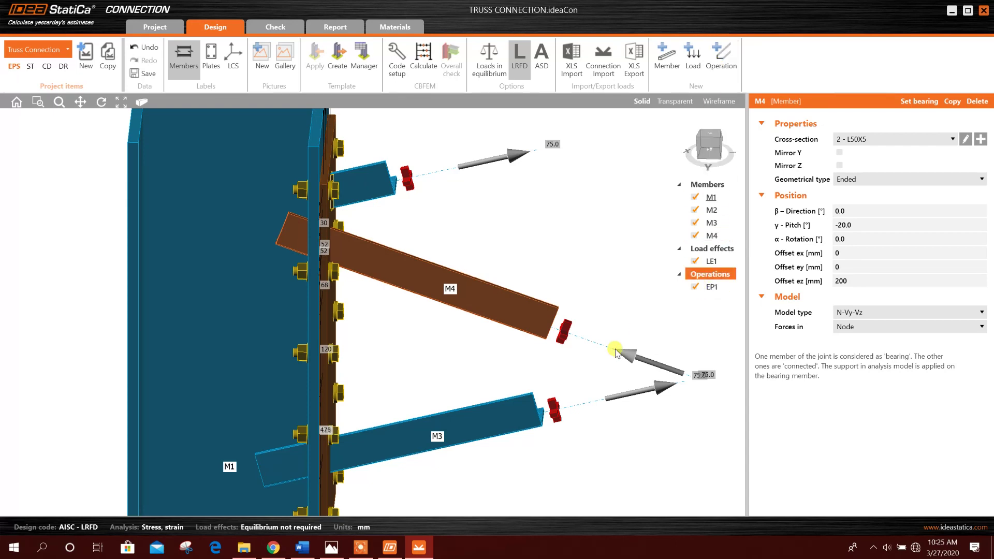
middle_click_drag(588, 399, 597, 340)
right_click(721, 275)
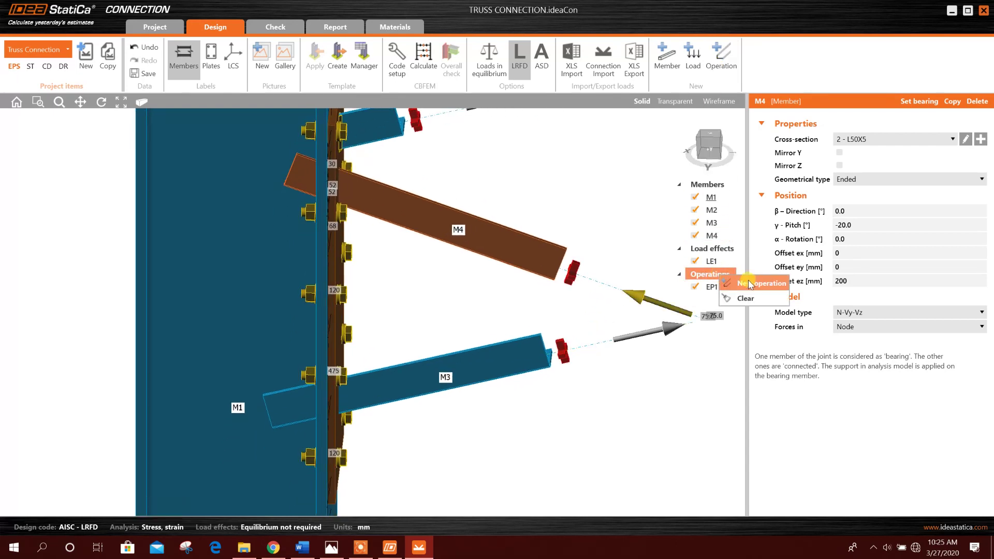
left_click(748, 284)
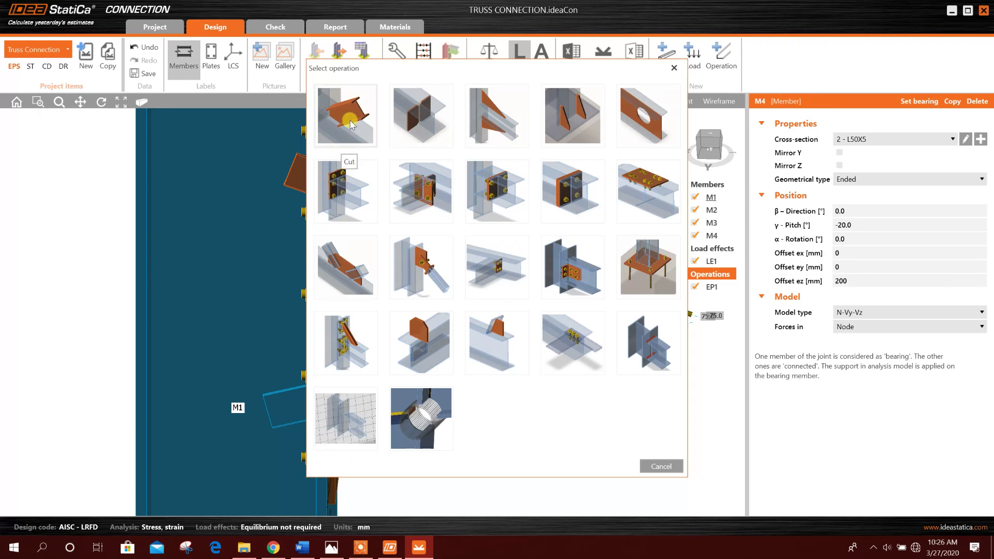
left_click(345, 115)
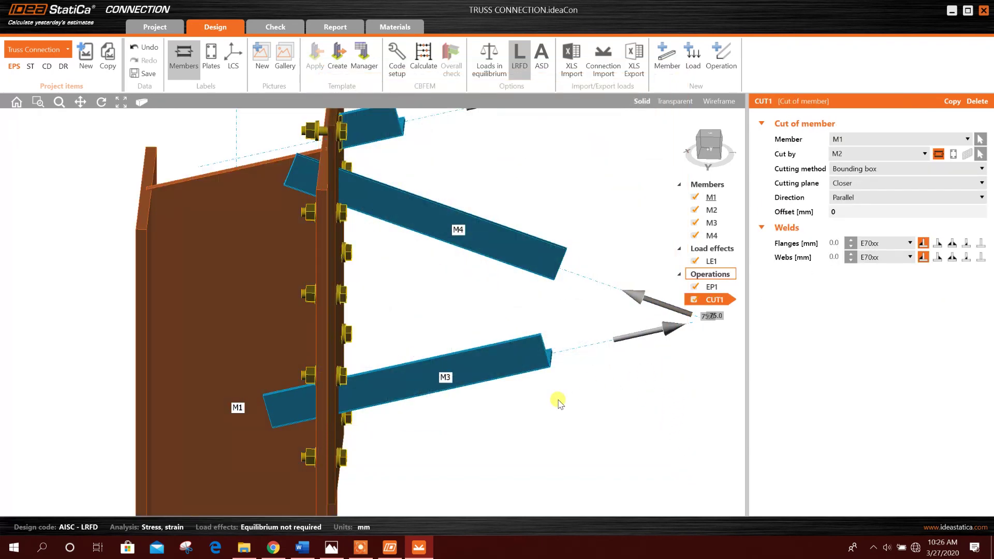
scroll(501, 433, "down", 2)
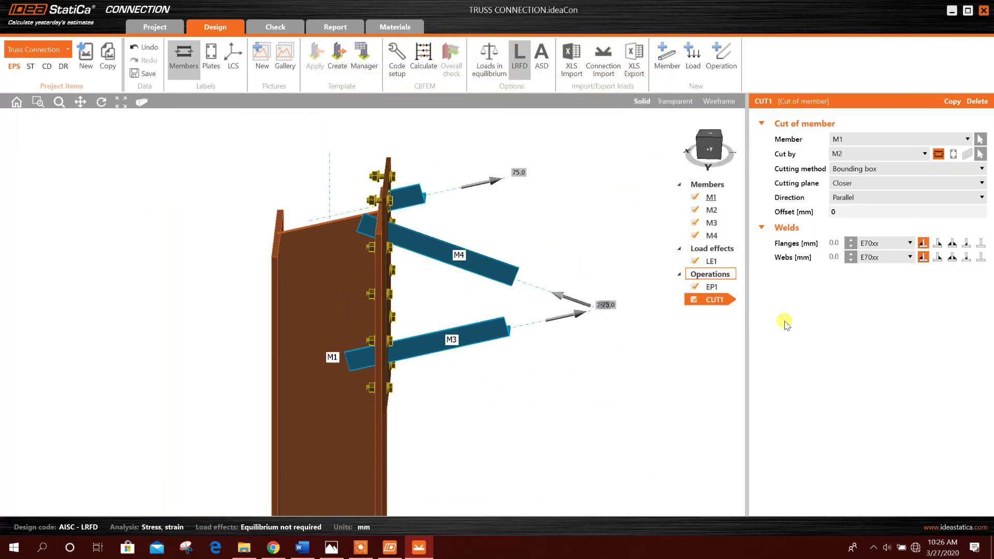
- Set the cut operation to trim member M4 by column M1 and inspect the trimmed end
left_click(887, 139)
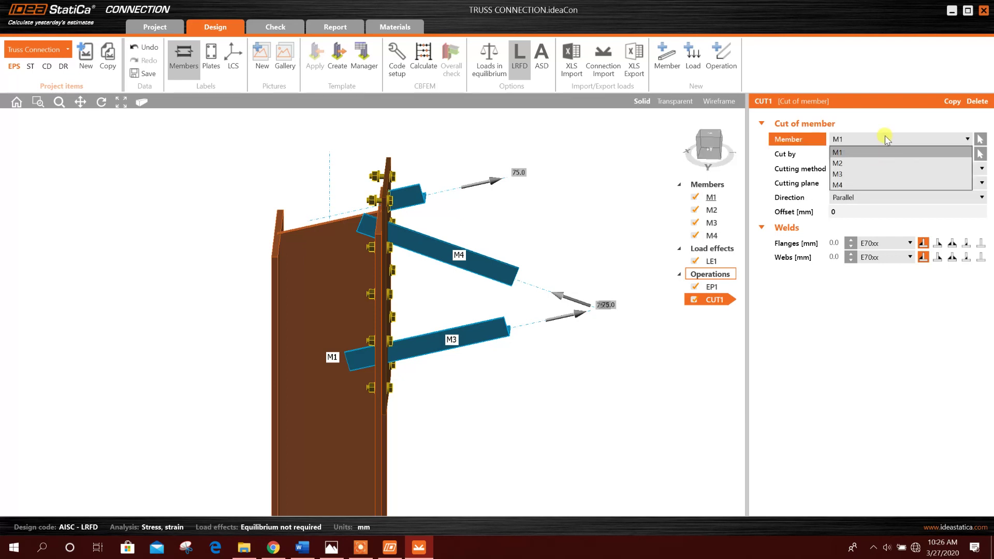
left_click(854, 182)
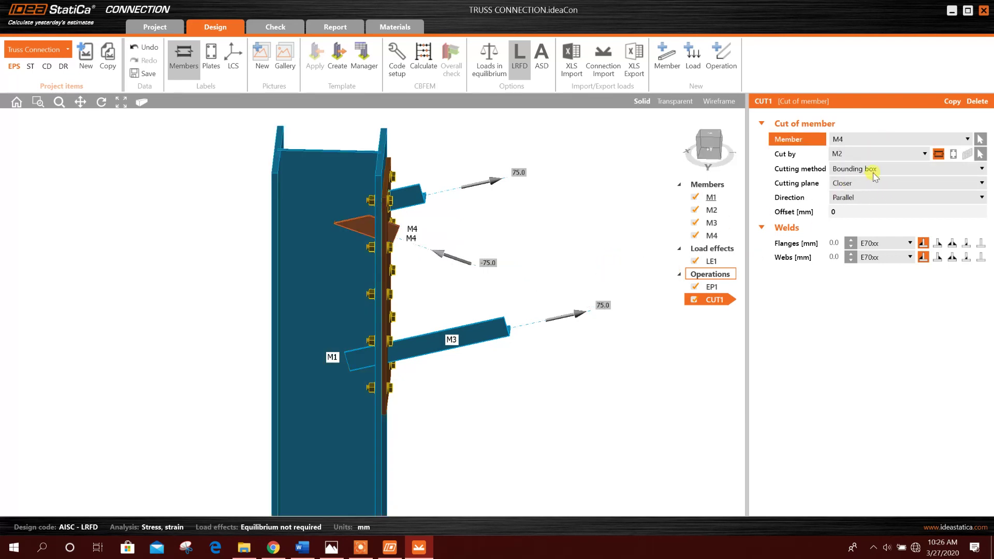
left_click(874, 155)
left_click(861, 167)
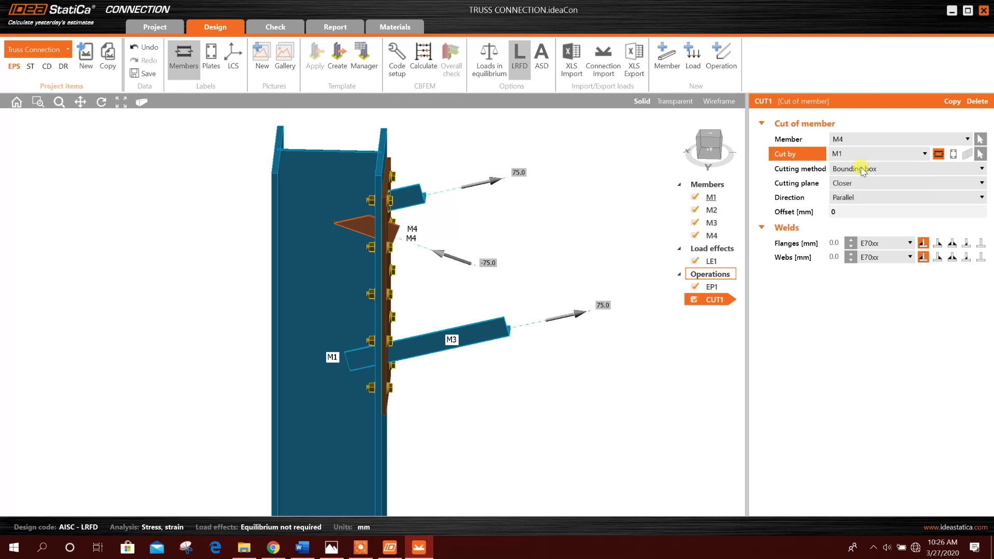
middle_click_drag(552, 367, 533, 347, "ctrl")
scroll(404, 200, "up", 3)
middle_click_drag(541, 202, 497, 197, "ctrl")
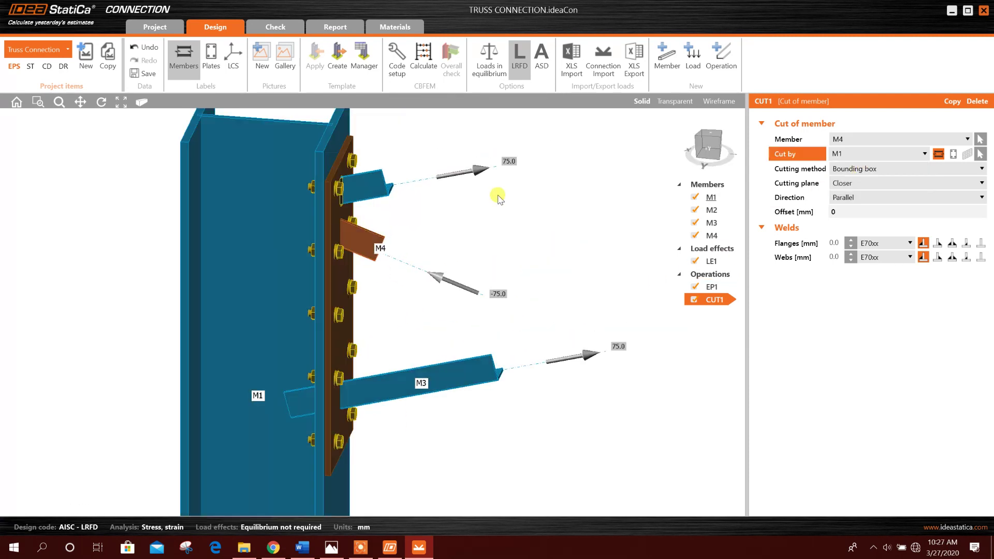
left_click(505, 237)
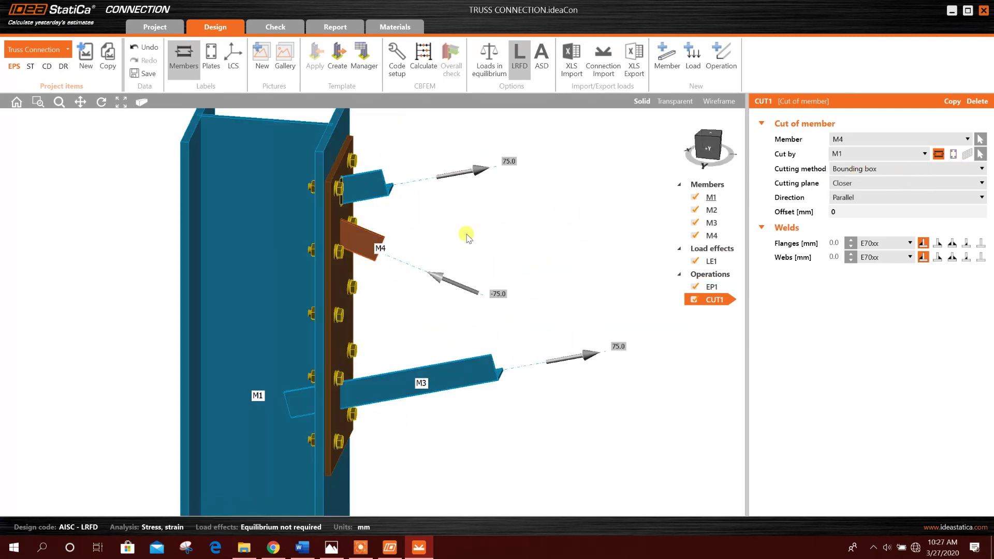
- Change the cutting object for member M4 from a member to end plate EP1
left_click(954, 154)
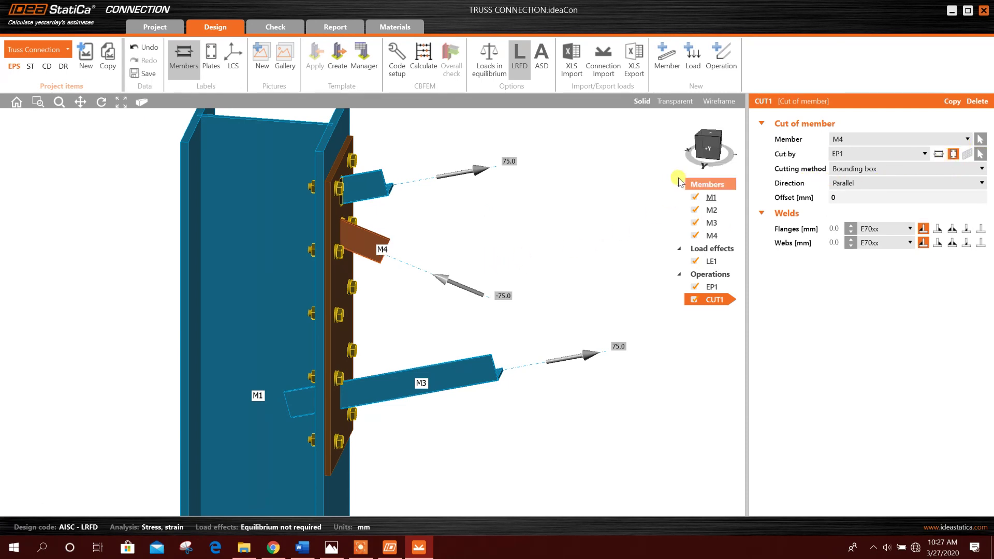
left_click(703, 152)
left_click(712, 154)
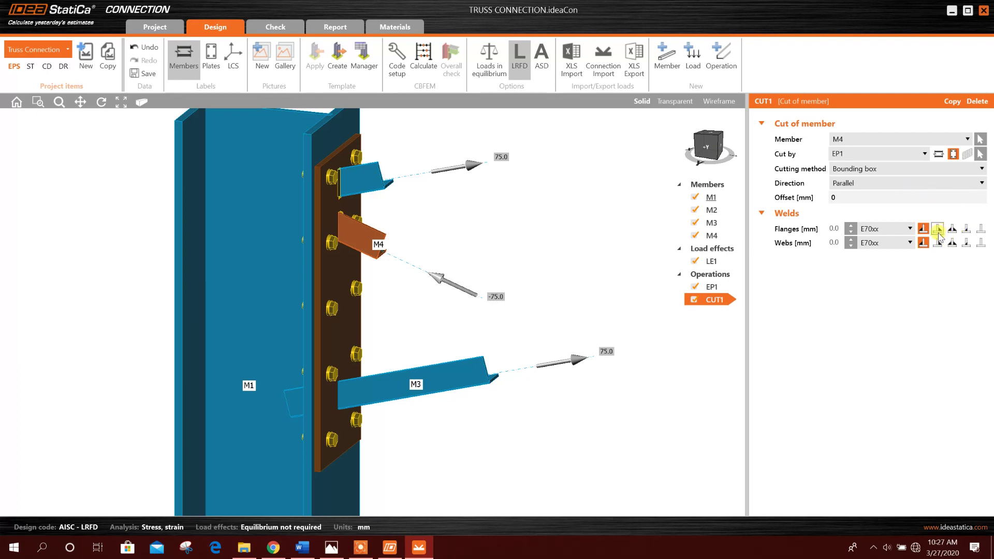
- Set the cut's flange and web welds to 4 mm and switch both to a single fillet on the opposite side
left_click(843, 229)
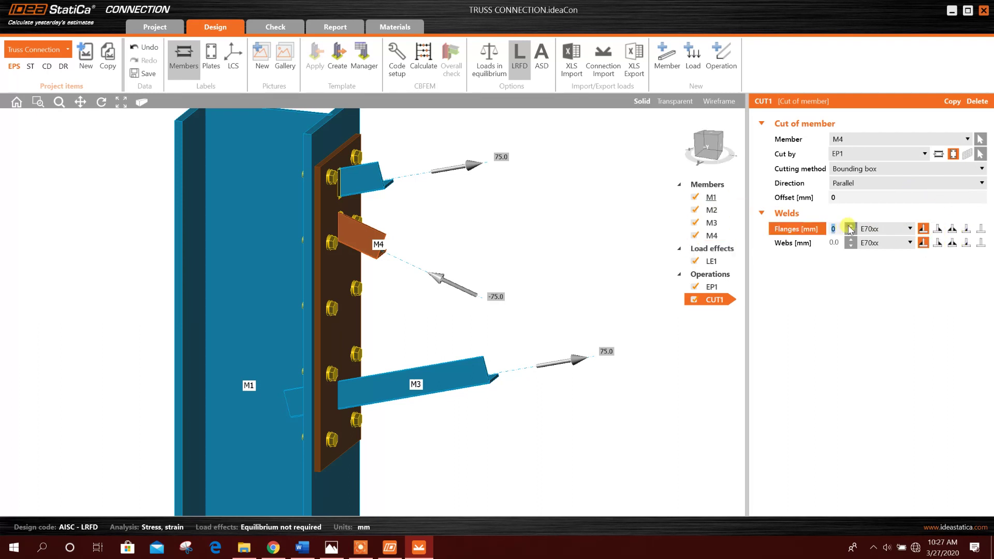
left_click(852, 241)
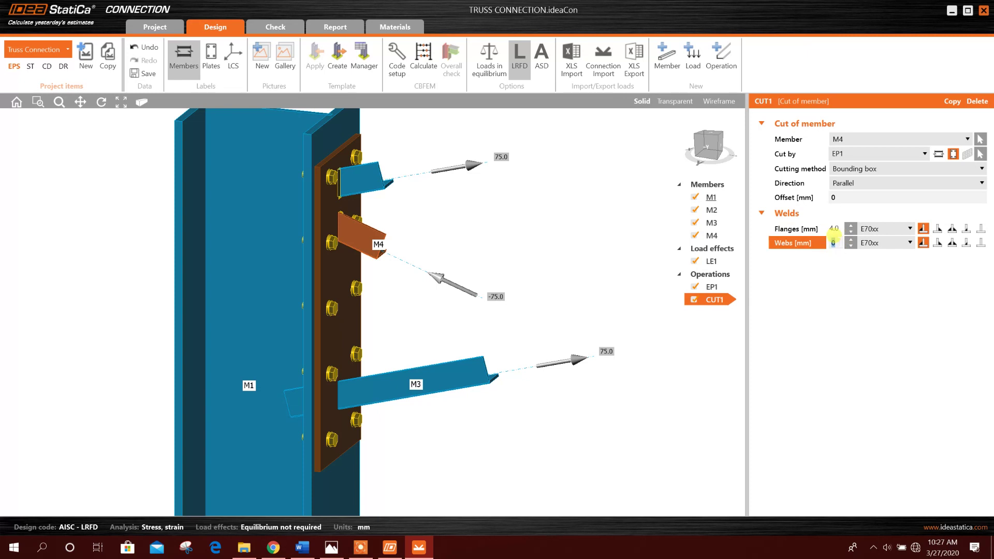
left_click(627, 226)
middle_click_drag(601, 232, 609, 233)
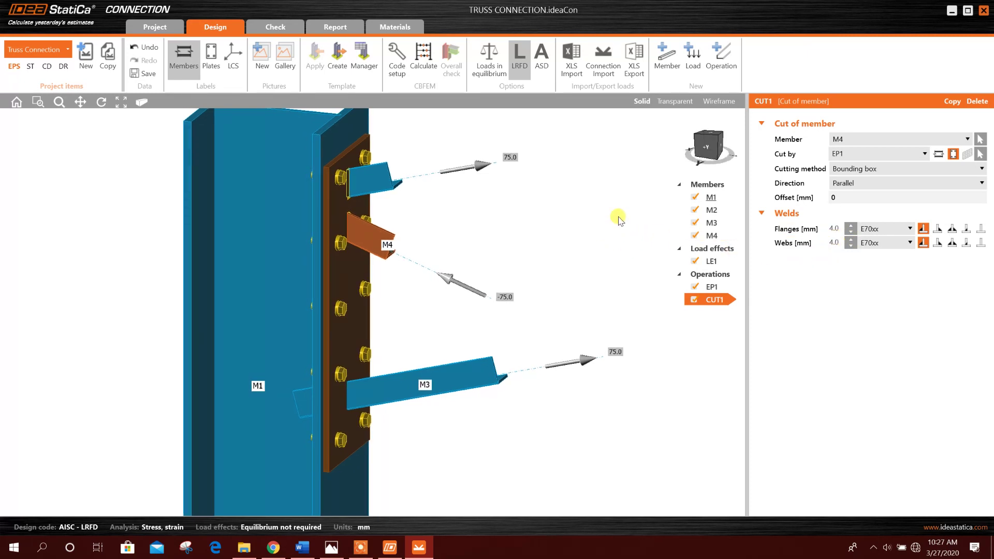
left_click(937, 228)
left_click(938, 242)
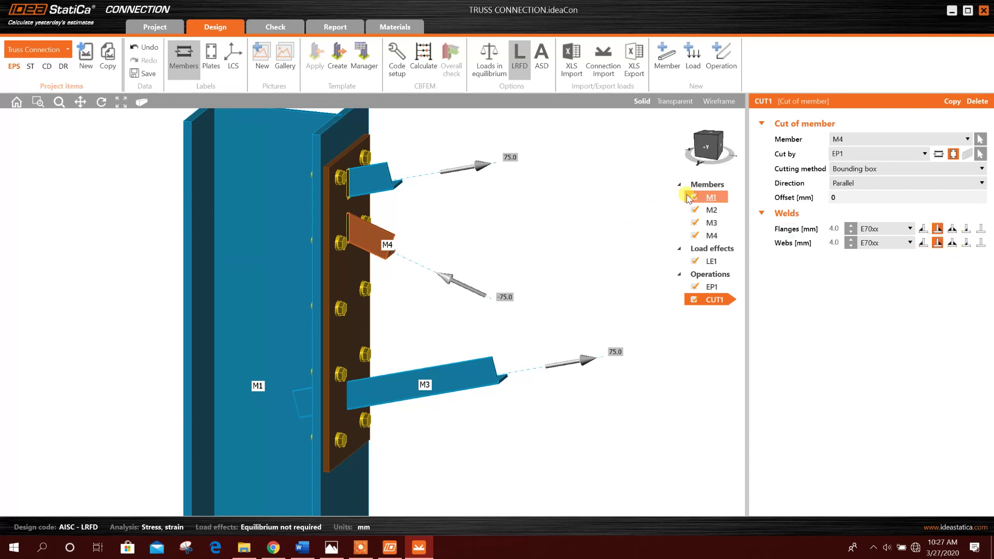
- Turn on Mirror Y for the lower truss member M3 and compare its orientation with M2 and M4
left_click(456, 374)
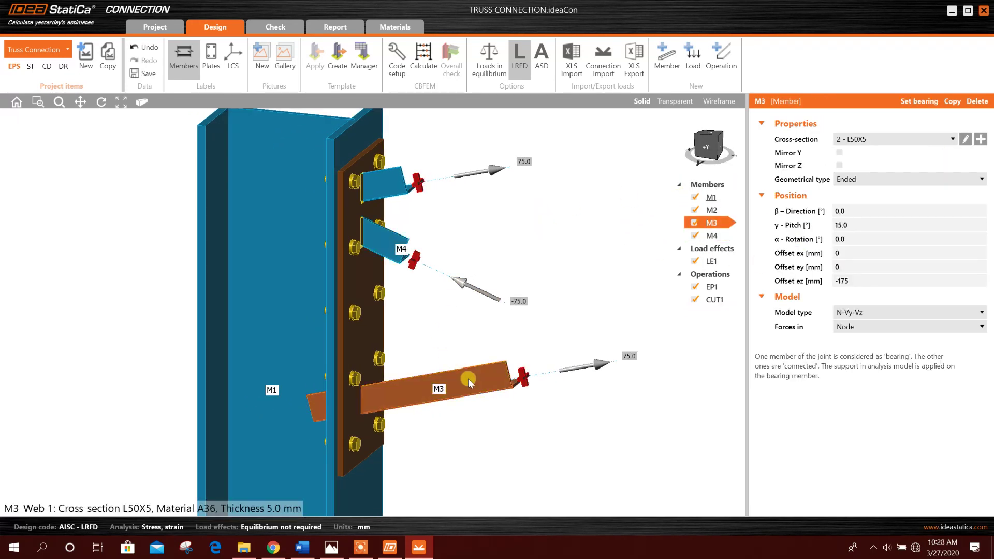
left_click(840, 154)
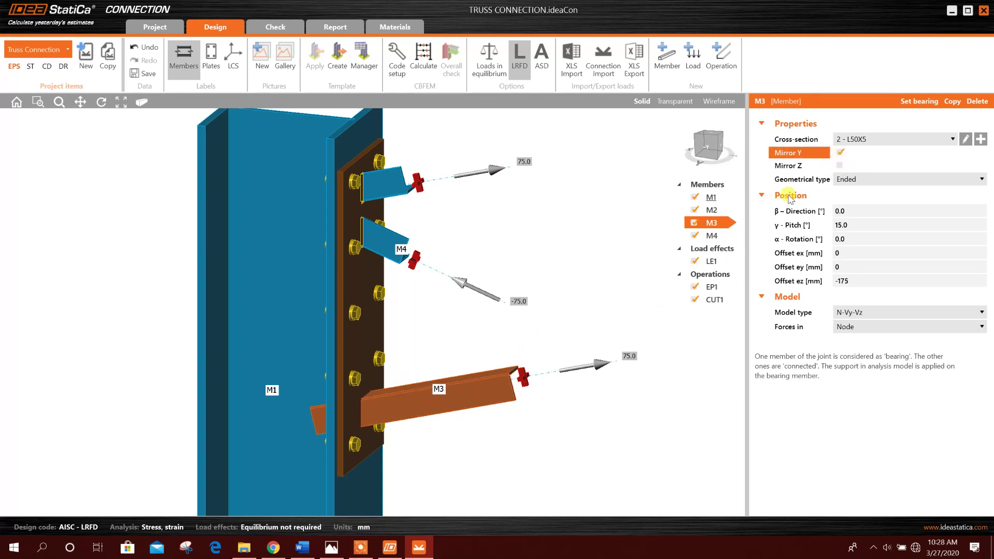
scroll(611, 269, "up", 2)
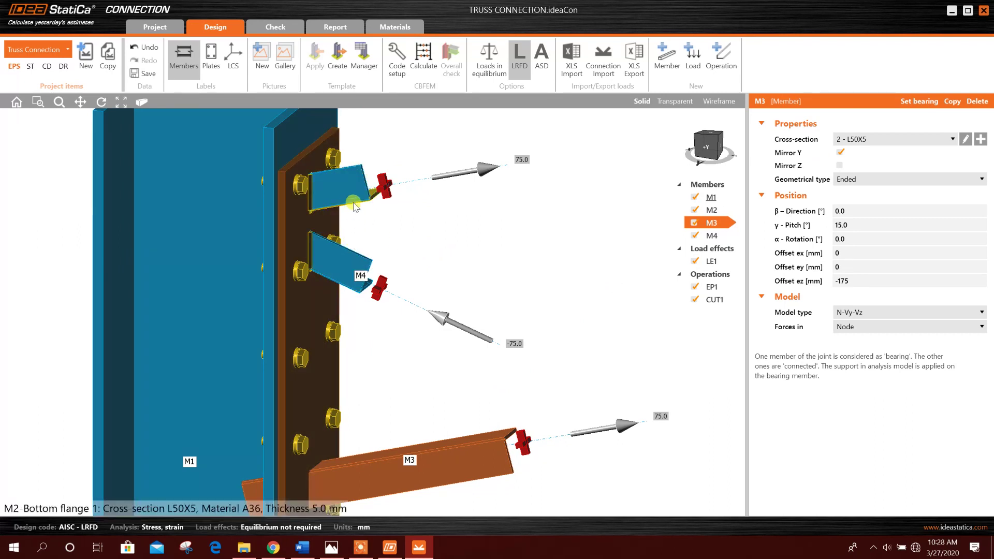
middle_click_drag(429, 373, 430, 352)
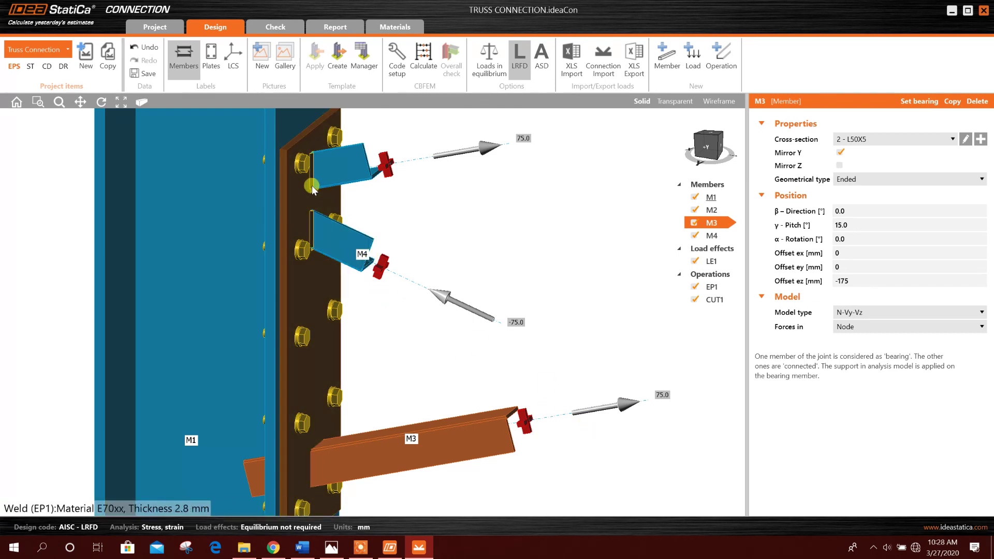
middle_click_drag(507, 475, 552, 458)
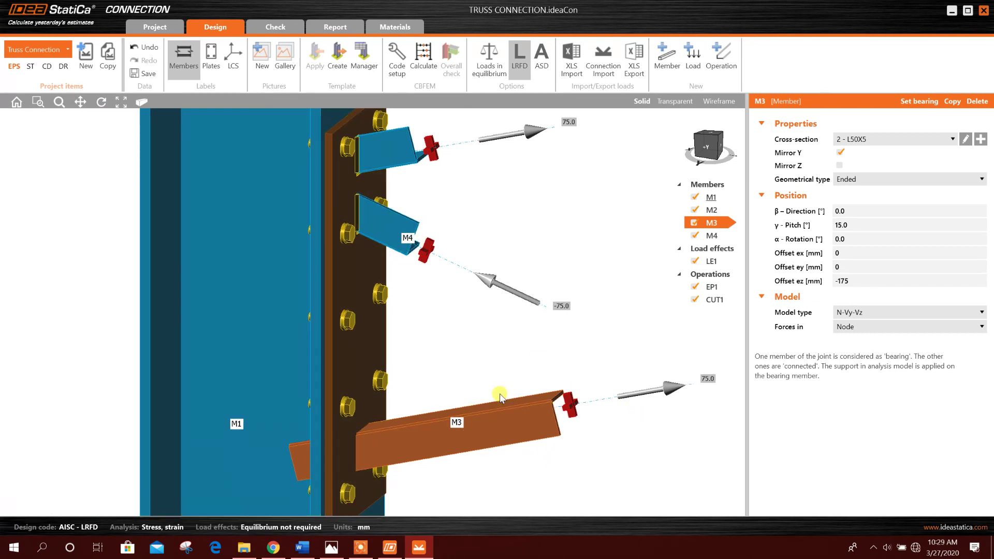
- Check member M4's position against the truss.png reference drawing and set its offset ex to 10 mm
left_click(411, 239)
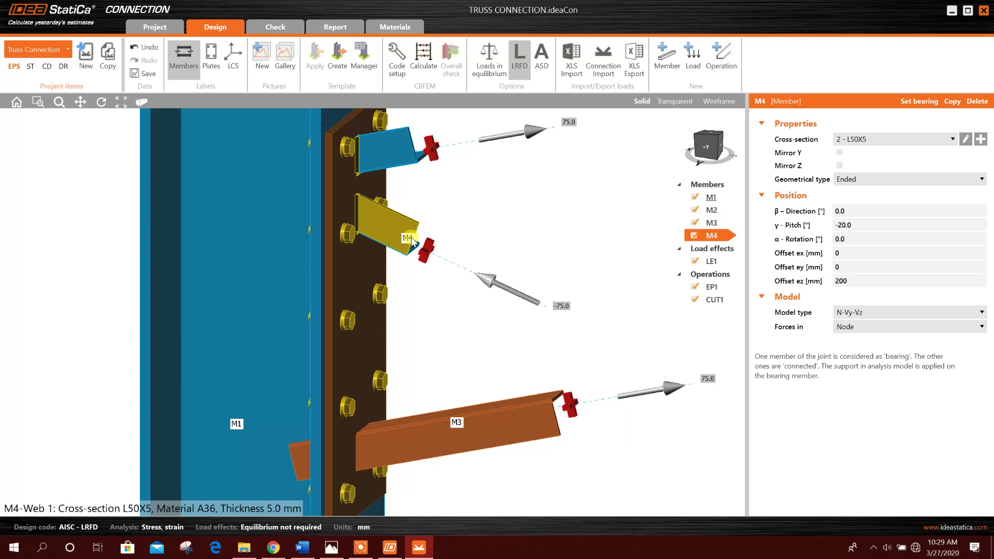
middle_click_drag(533, 223, 517, 259)
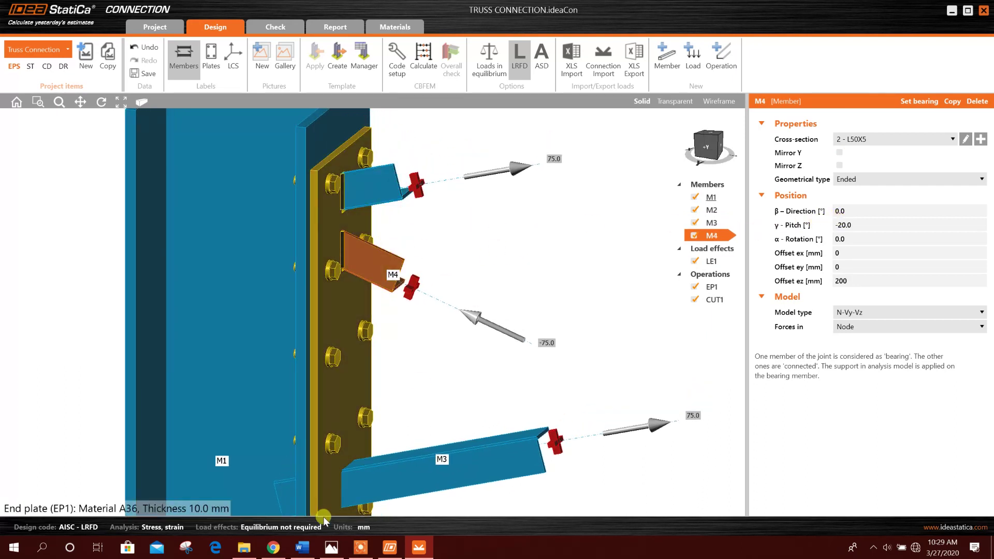
left_click(332, 547)
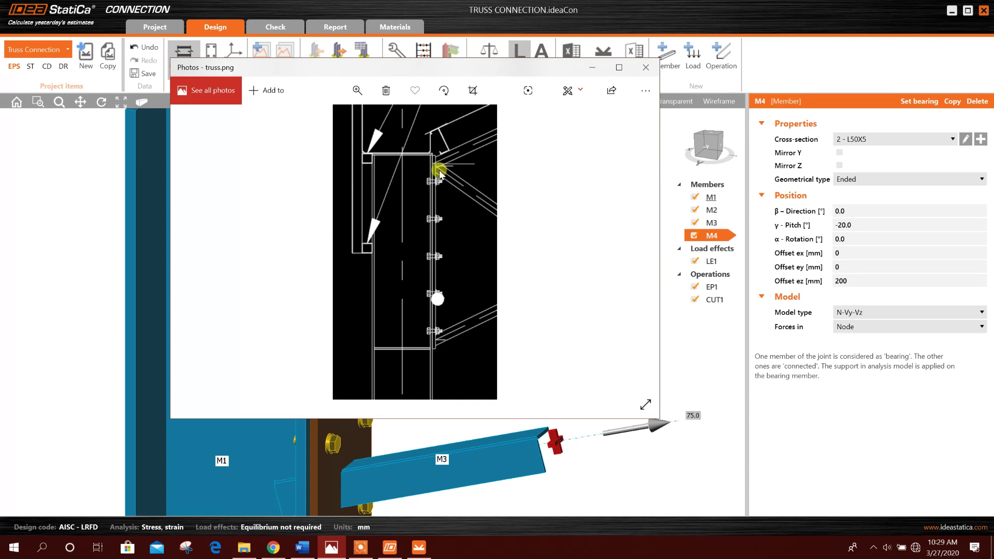
left_click(592, 68)
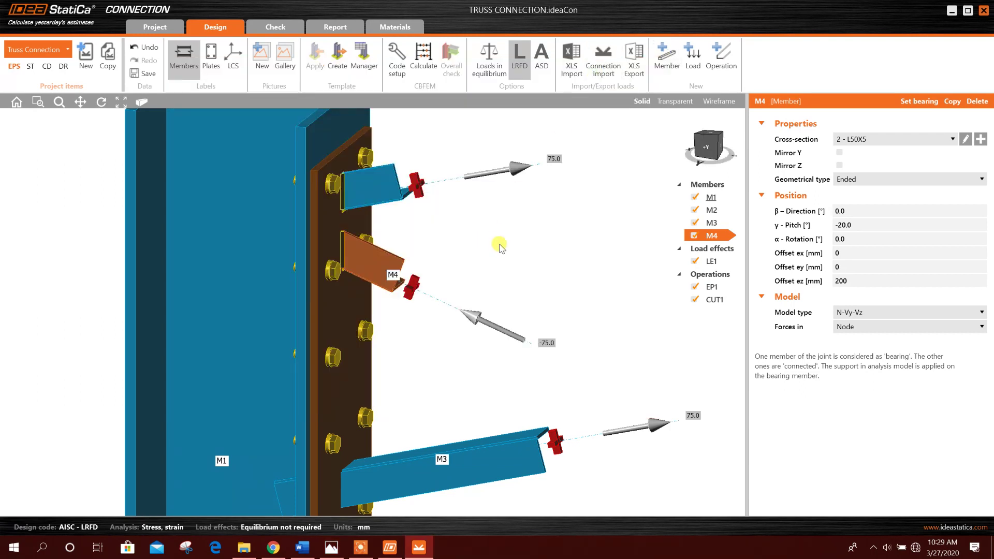
middle_click_drag(499, 244, 497, 265)
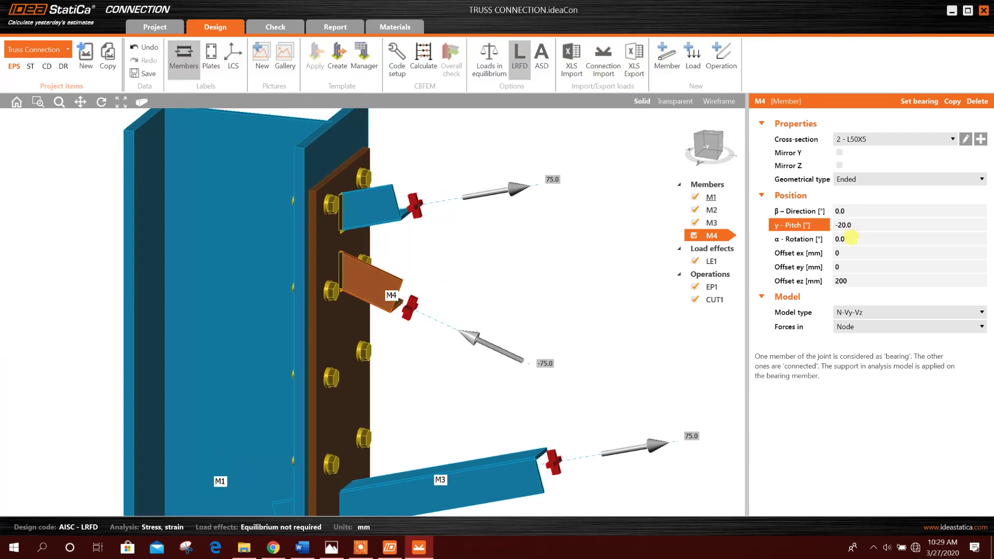
left_click(858, 249)
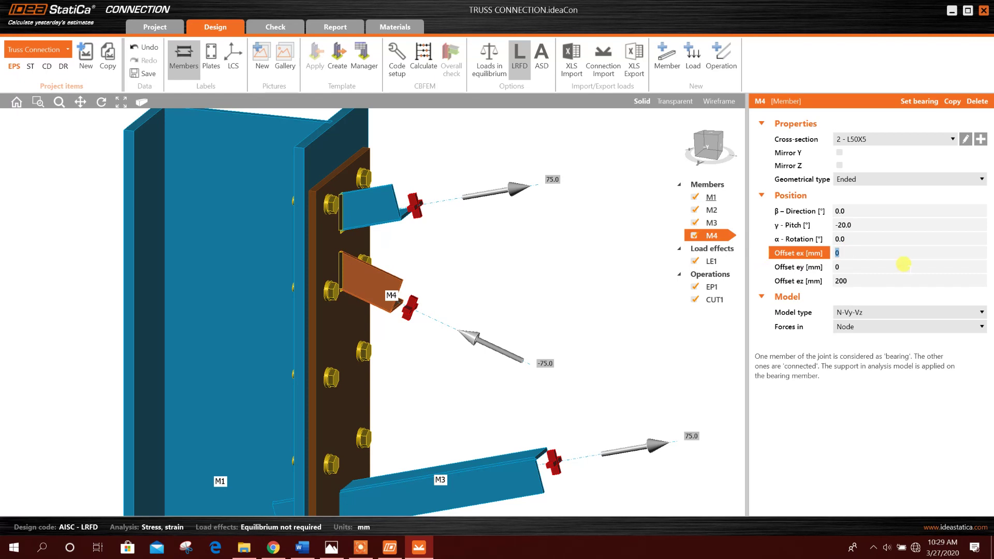
type("10")
left_click(864, 266)
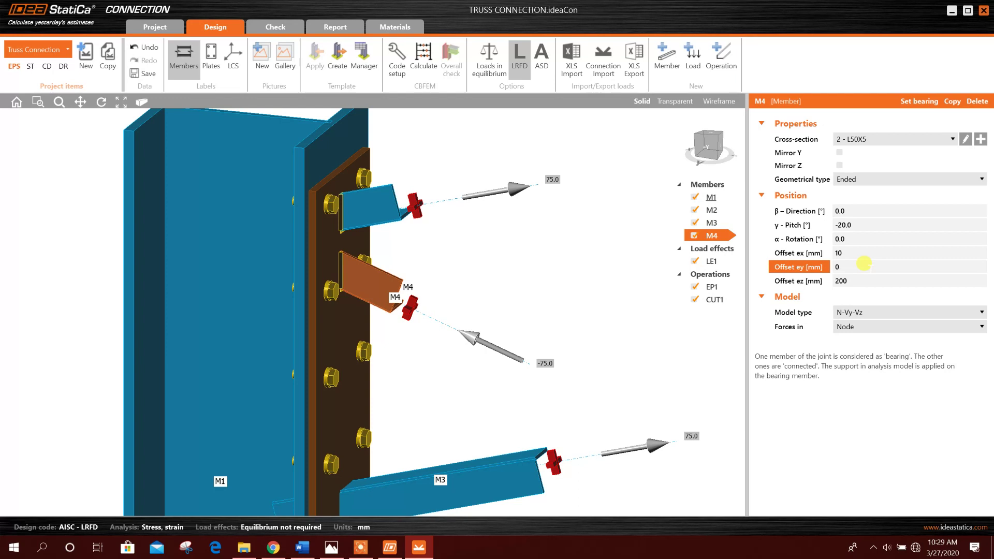
- Set member M4's offset ez first to 225 mm and finally to 250 mm, and check its overlap with M2
left_click(855, 275)
double_click(843, 280)
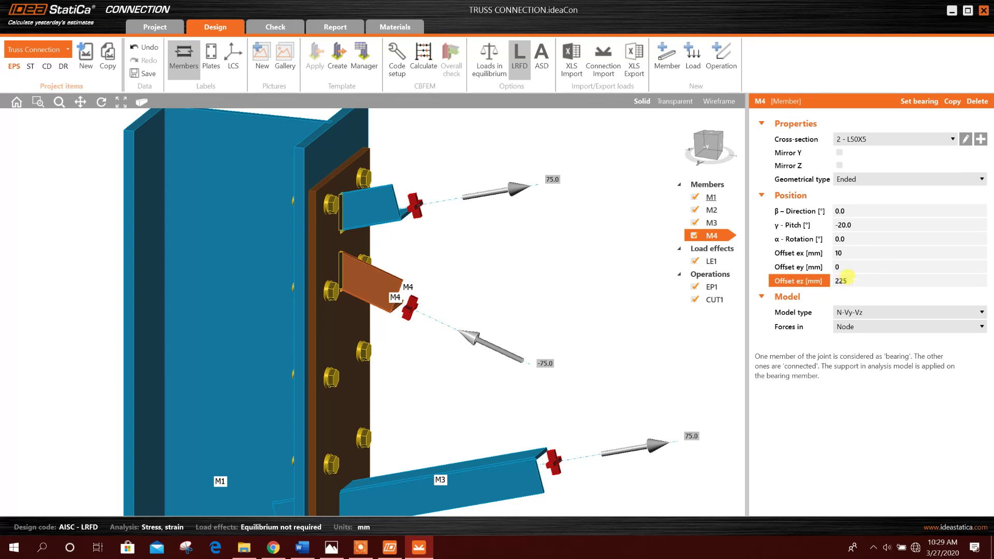
left_click(860, 250)
key("Tab")
key("Tab")
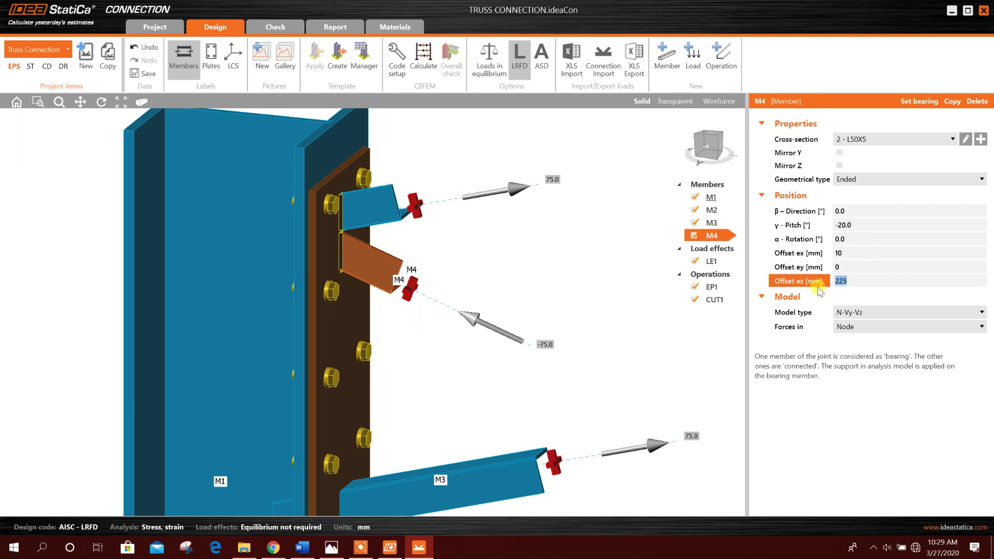
left_click(846, 266)
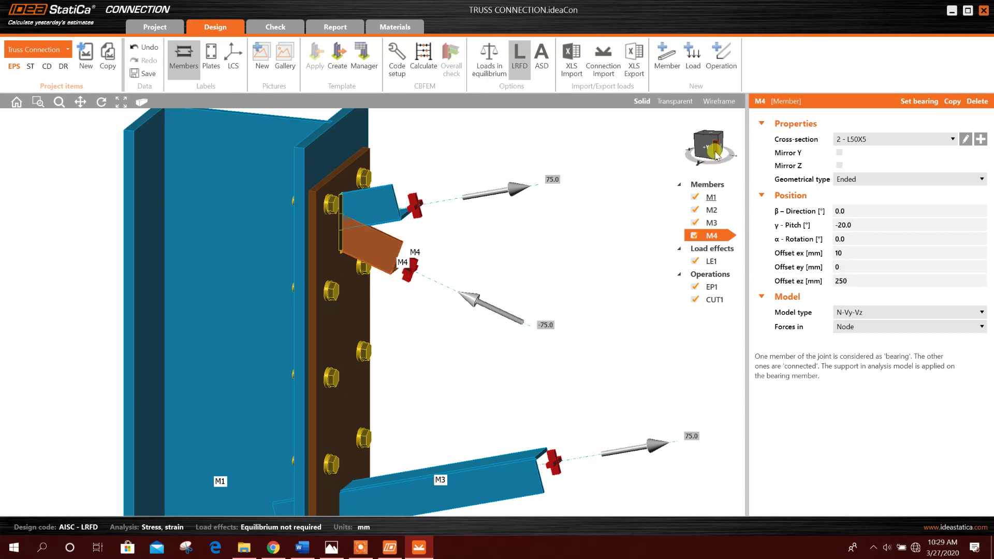
left_click_drag(715, 149, 684, 143)
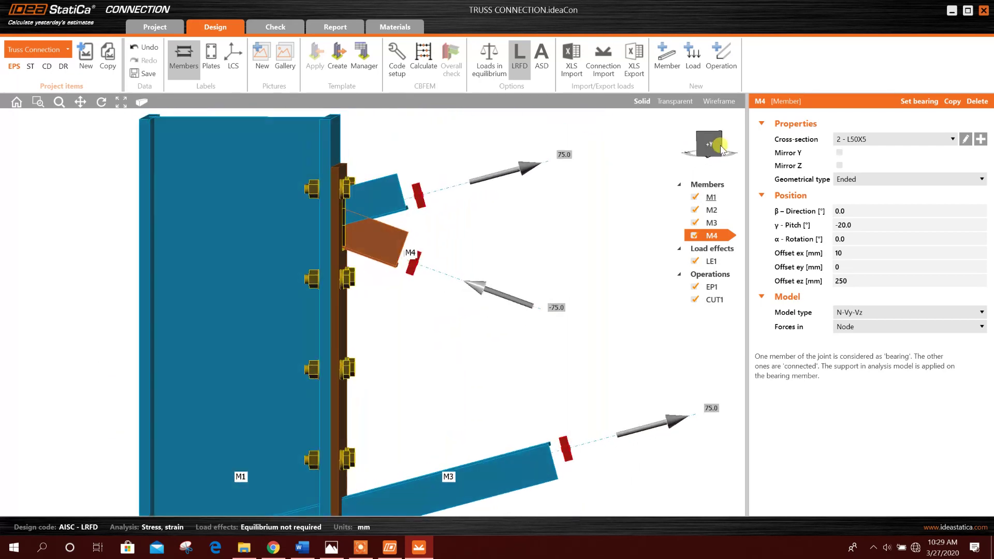
- Copy cut operation CUT1 and make the copy cut member M4 by member M2 instead of end plate EP1
left_click(727, 300)
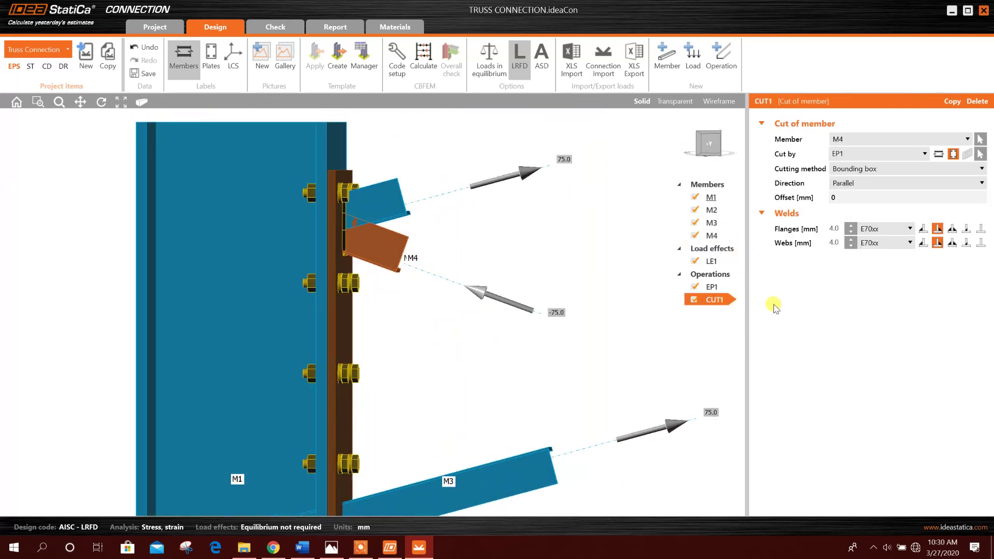
right_click(709, 305)
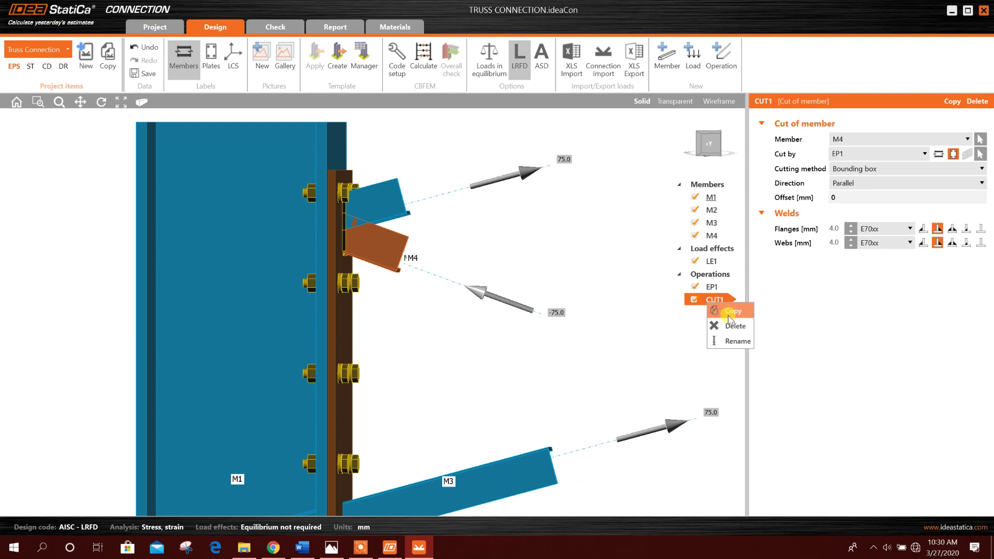
left_click(731, 312)
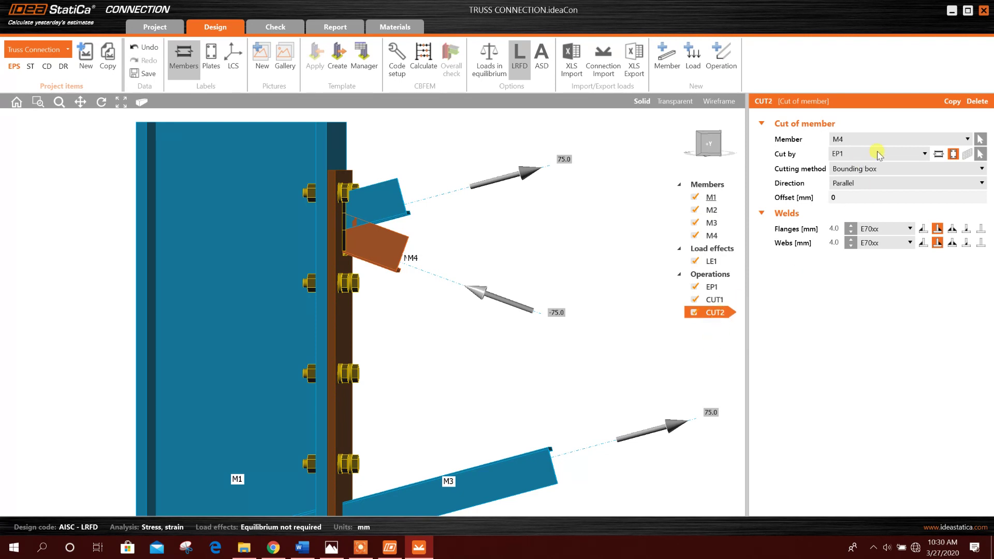
left_click(939, 154)
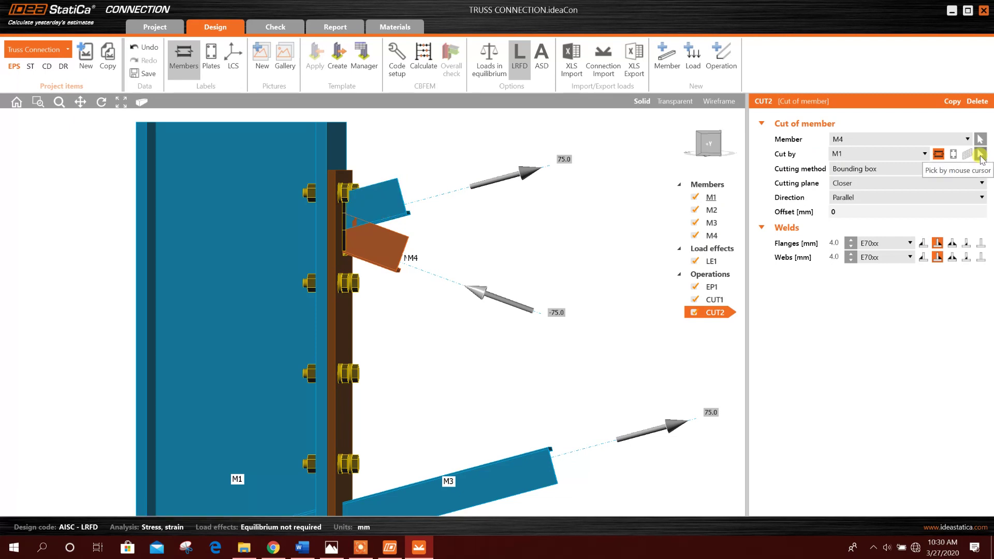
left_click(980, 155)
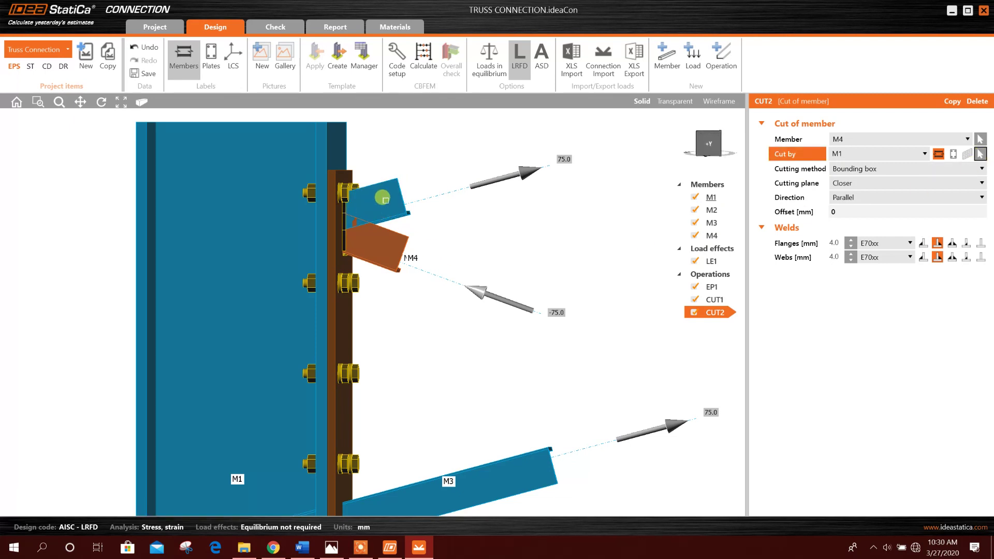
left_click(385, 201)
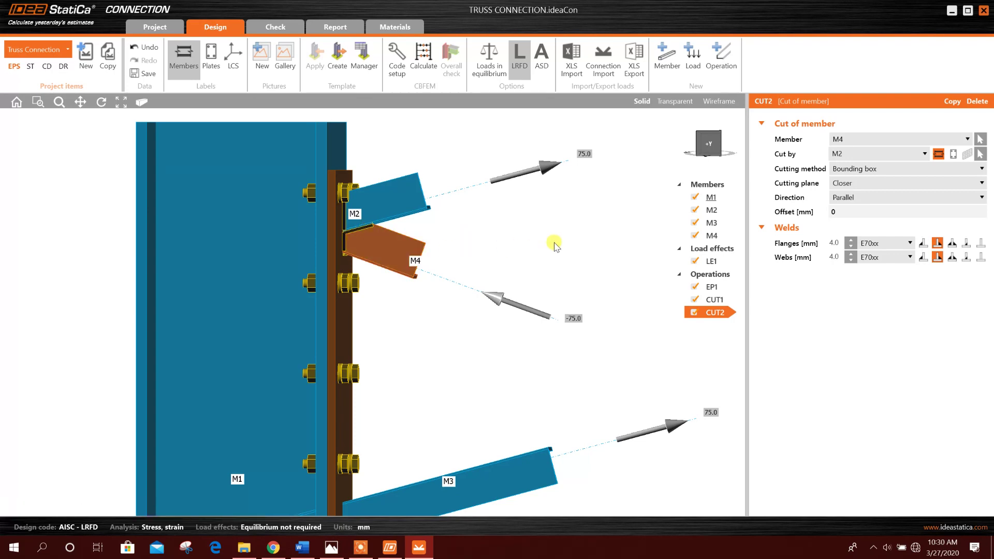
- Inspect the joint between M4 and M2 and switch CUT2's flange and web welds to a single fillet on the other side
left_click(719, 147)
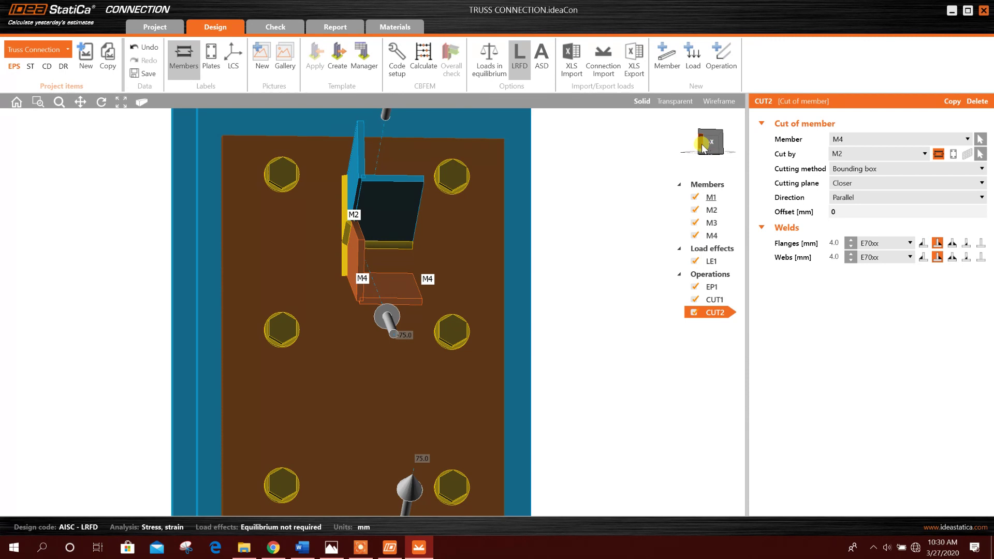
left_click(707, 148)
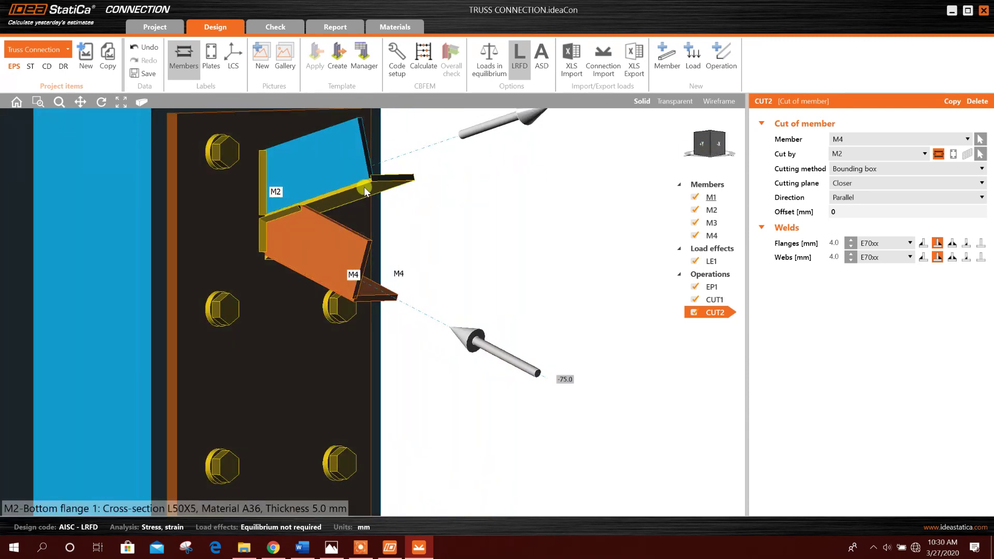
left_click(708, 151)
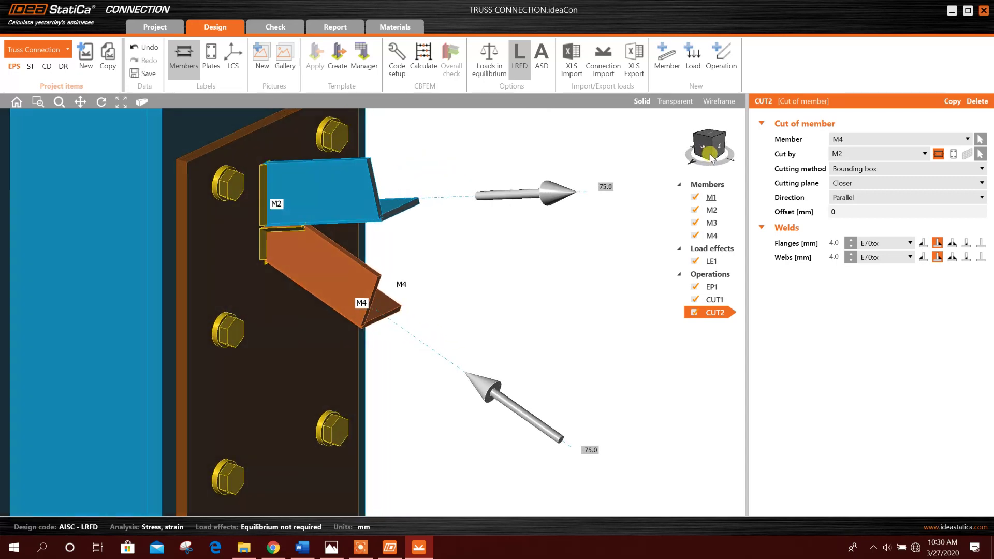
scroll(271, 222, "up", 5)
scroll(341, 237, "down", 3)
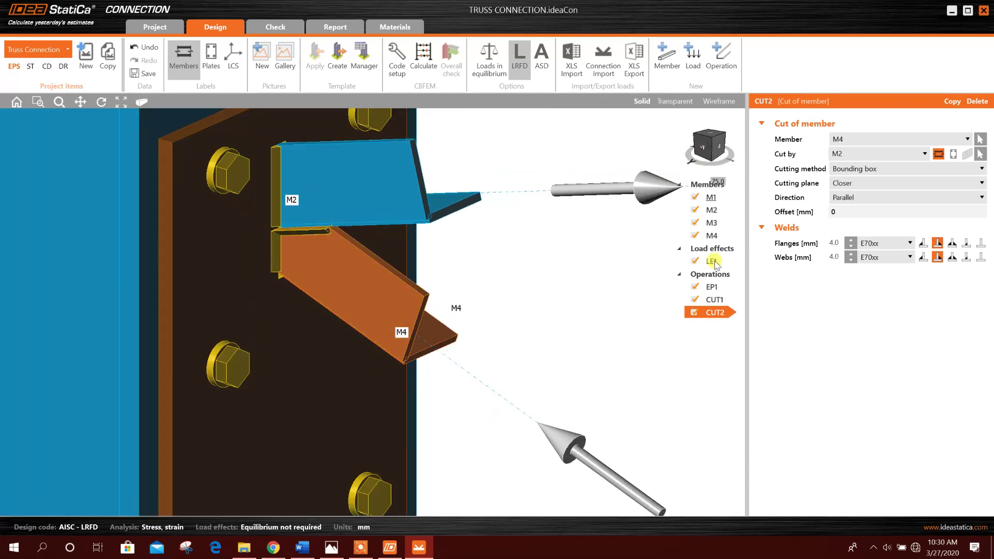
left_click(924, 245)
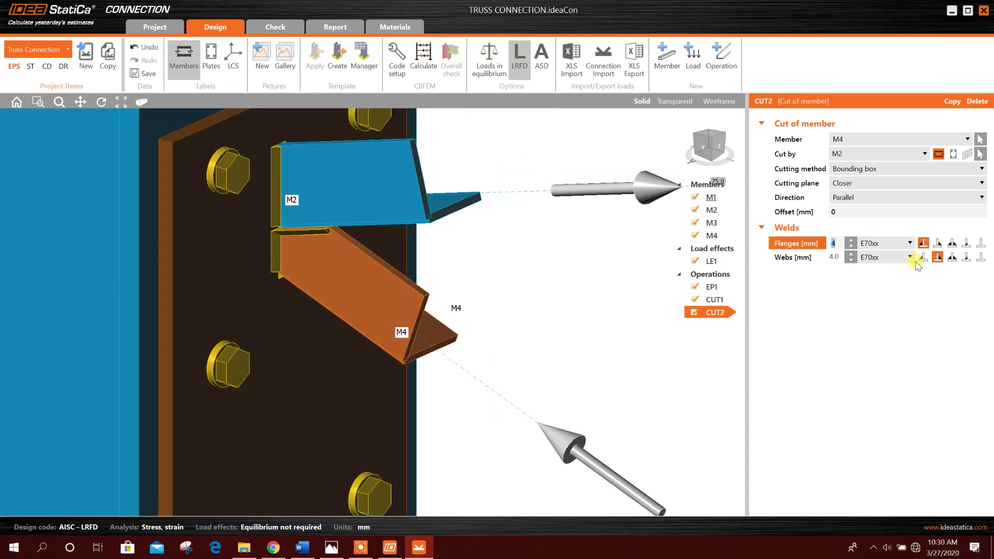
left_click(924, 258)
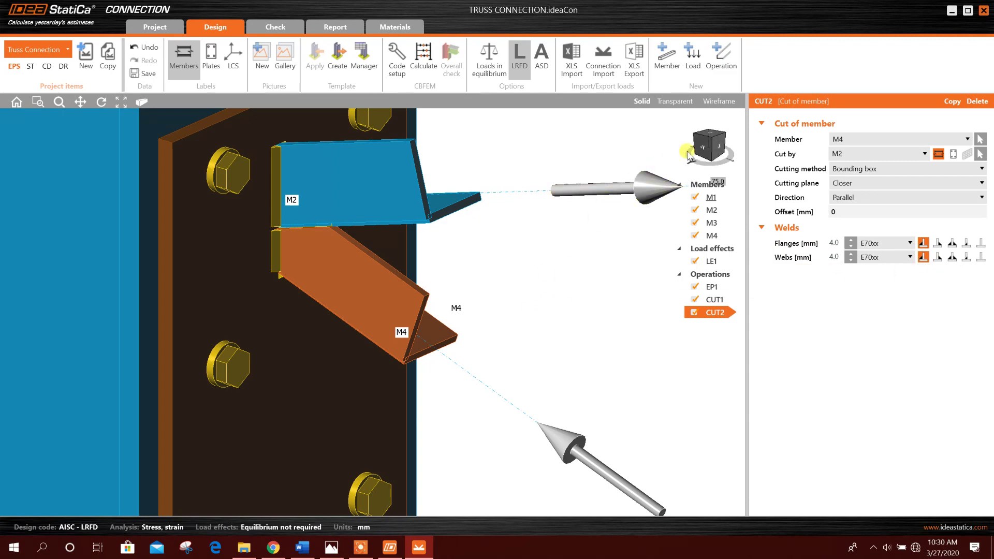
- Examine the cut and welds where M4 meets M2 and the end plate, and the untrimmed lower member M3
left_click(707, 148)
left_click_drag(717, 148, 599, 155)
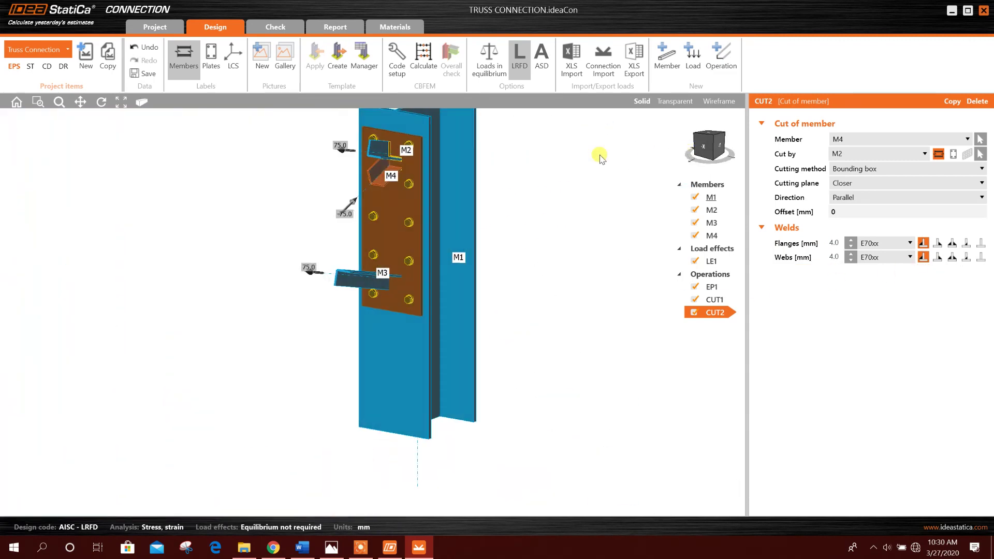
scroll(395, 160, "up", 5)
left_click(715, 141)
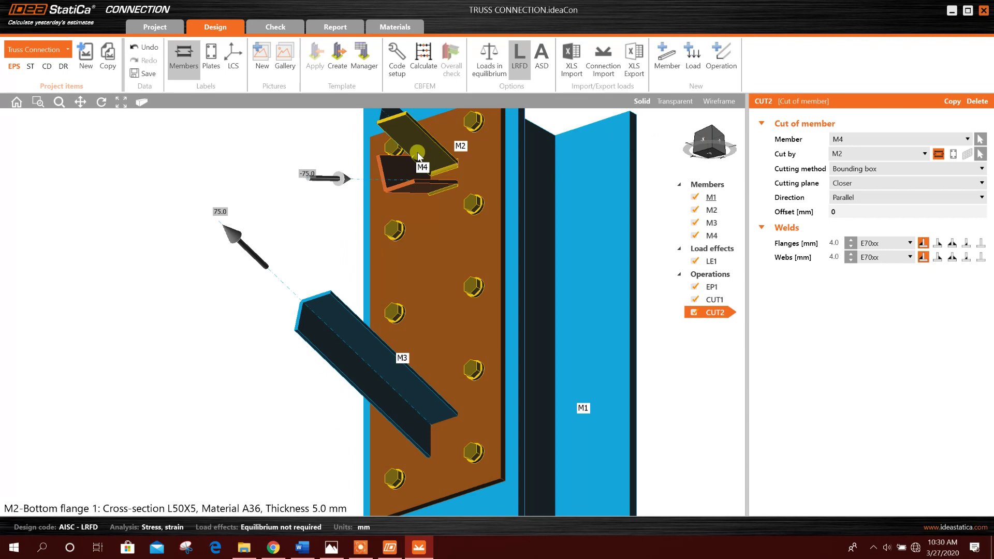
scroll(419, 158, "up", 5)
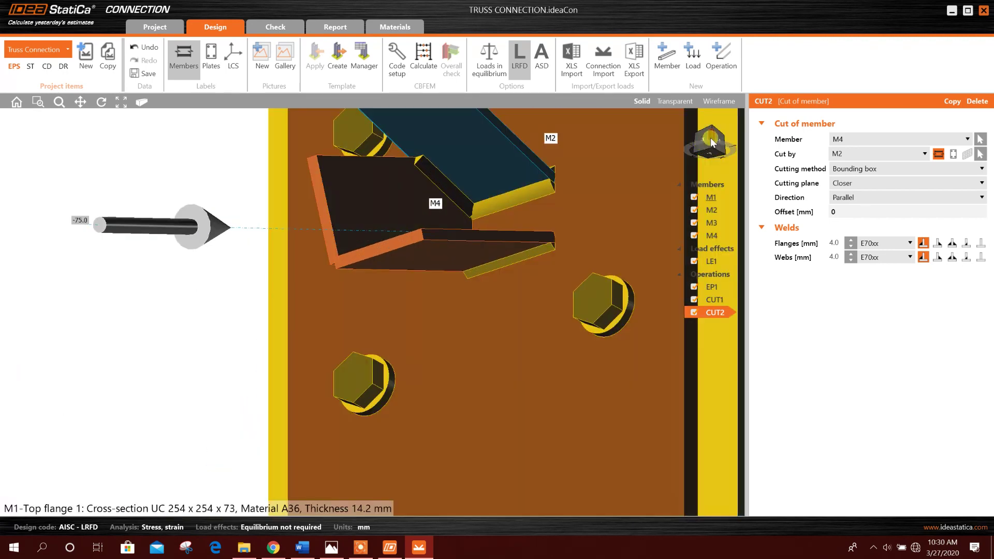
left_click_drag(712, 142, 696, 155)
left_click(711, 197)
middle_click_drag(344, 242, 352, 271)
left_click_drag(701, 148, 725, 147)
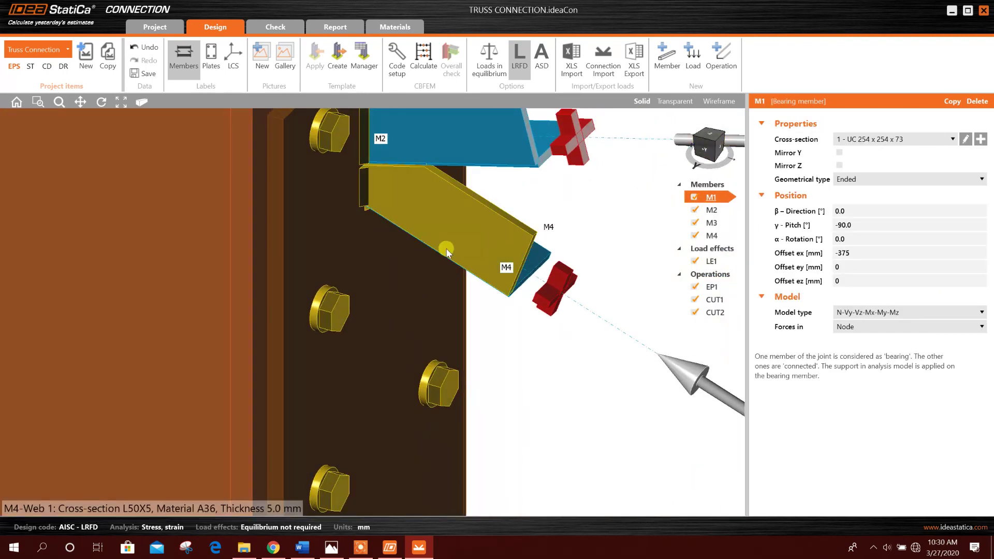
scroll(446, 248, "down", 6)
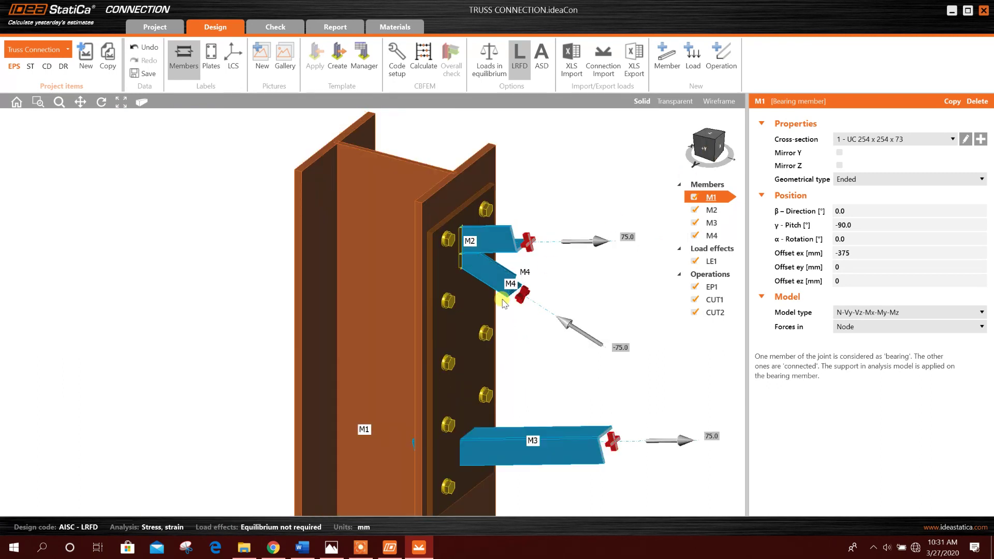
scroll(503, 301, "down", 2)
middle_click_drag(511, 361, 510, 327)
scroll(510, 383, "up", 2)
middle_click_drag(579, 415, 526, 429)
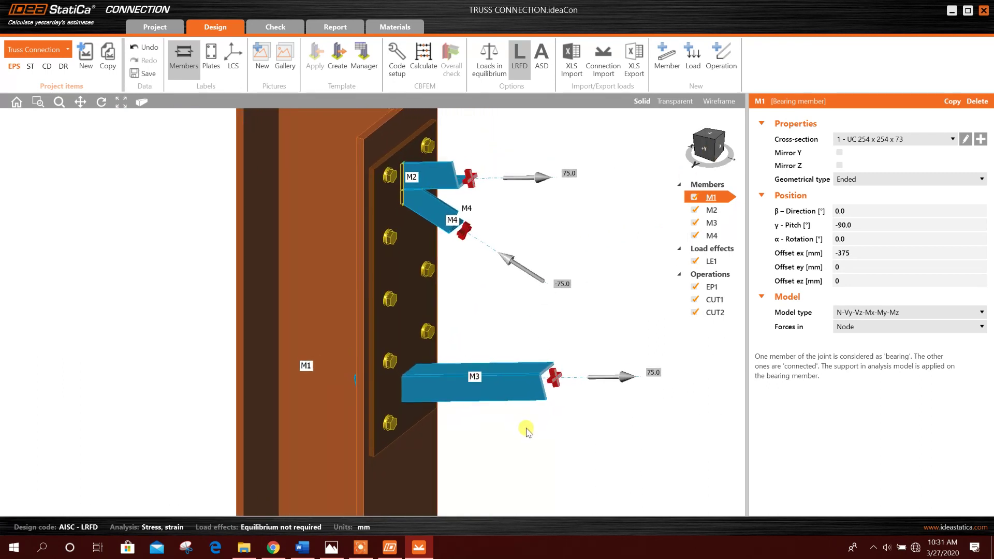
- Copy cut operation CUT2 and make the copy cut lower member M3 by end plate EP1
left_click(716, 314)
right_click(716, 314)
left_click(730, 324)
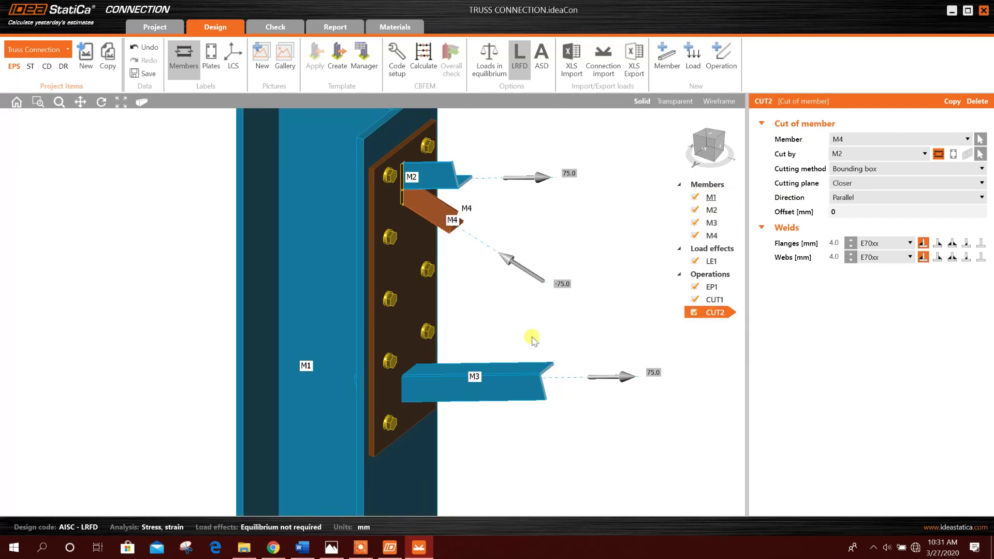
scroll(535, 357, "down", 2)
scroll(568, 399, "up", 1)
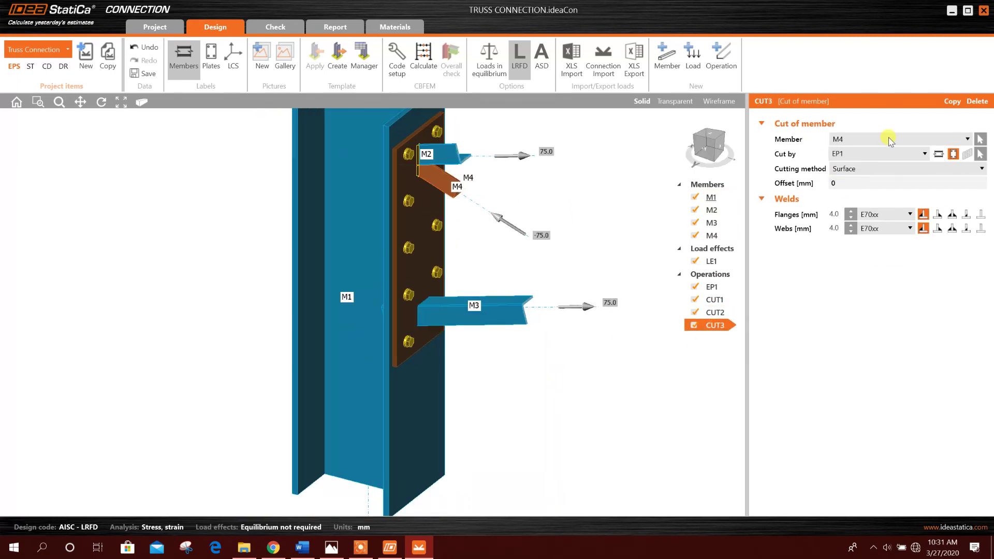
left_click(890, 139)
left_click(851, 174)
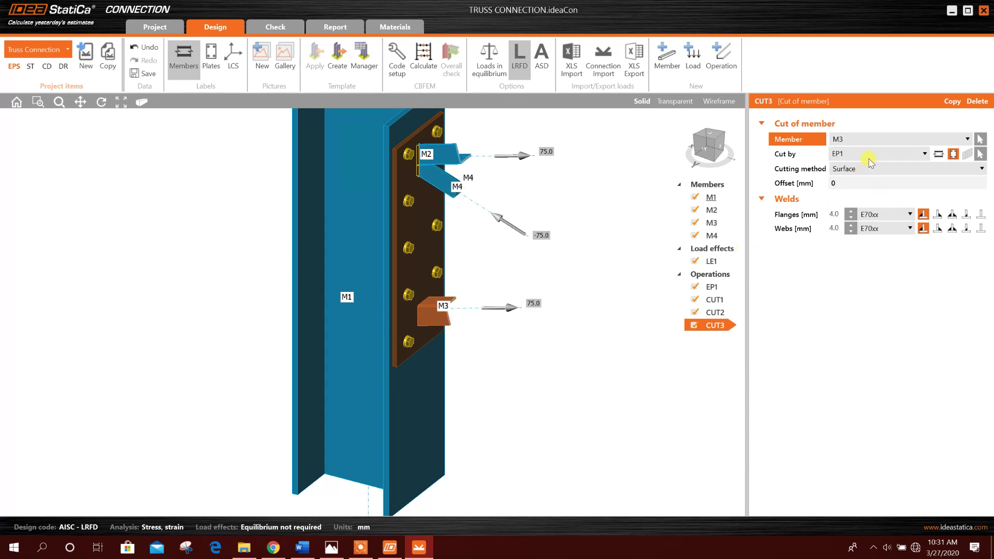
- Set CUT3's cutting method to Bounding box and switch its flange and web welds to double-sided fillets
left_click(869, 169)
left_click(859, 182)
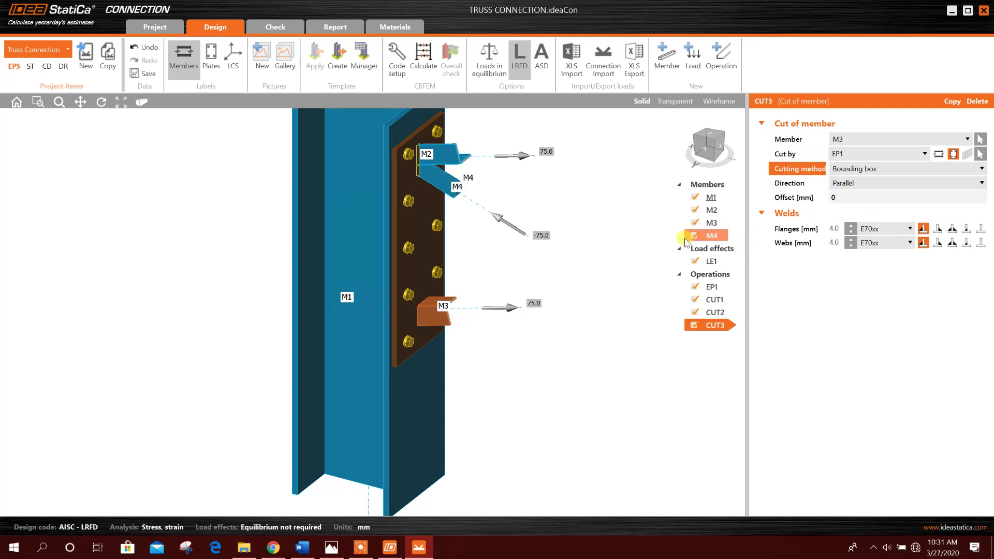
scroll(428, 316, "up", 3)
scroll(448, 329, "down", 4)
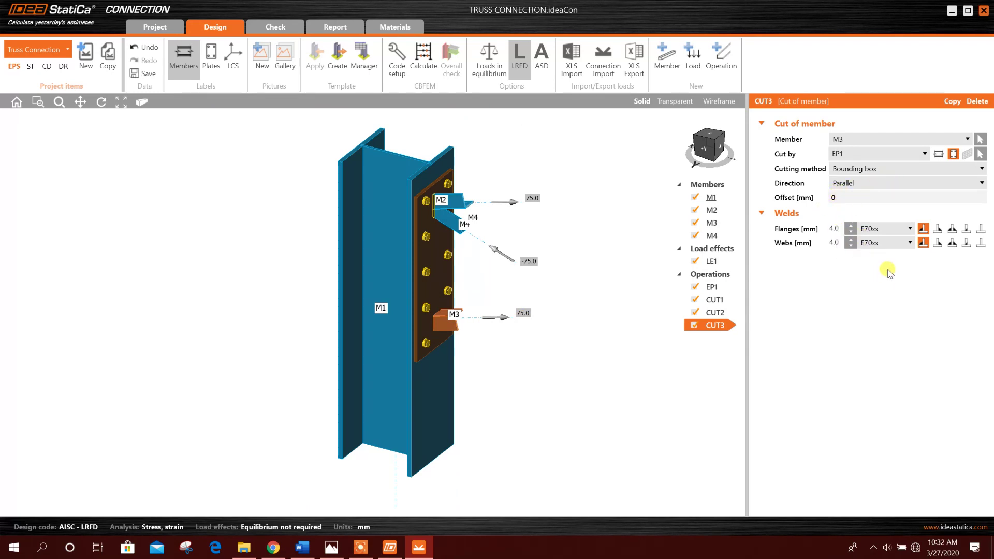
left_click(952, 230)
left_click(952, 243)
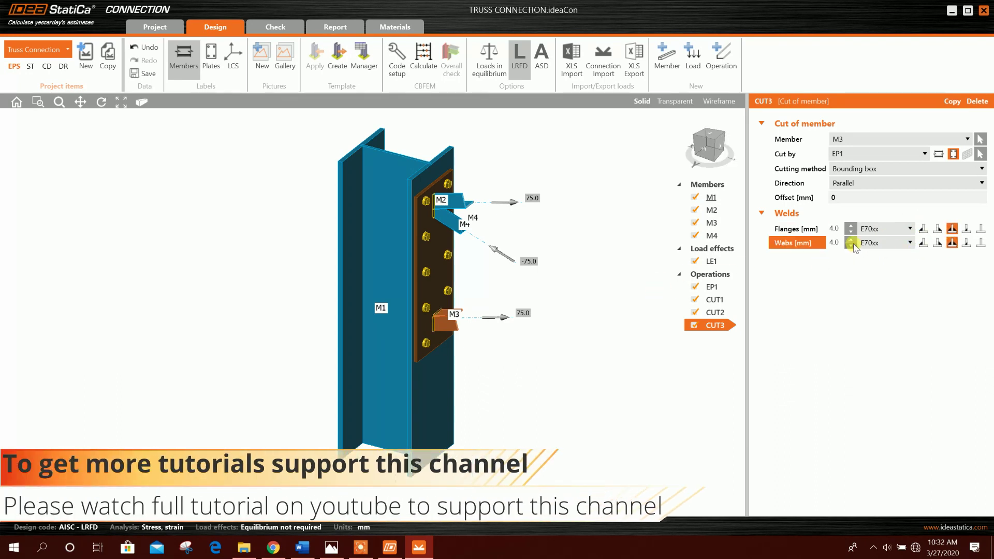
- Adjust column M1's offset ex, trying -370 mm and -350 mm and settling on -325 mm
scroll(446, 323, "up", 7)
scroll(418, 283, "down", 5)
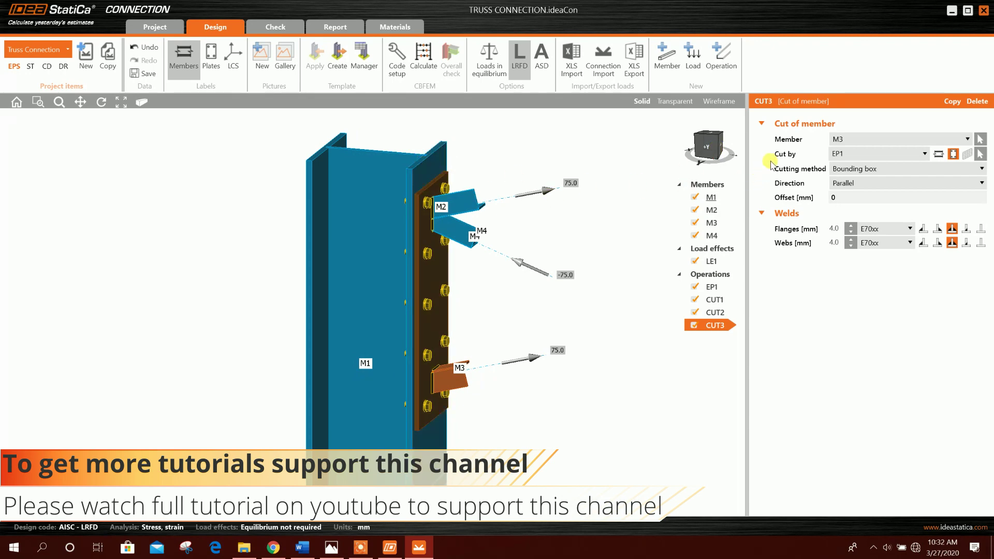
left_click(711, 197)
left_click(846, 253)
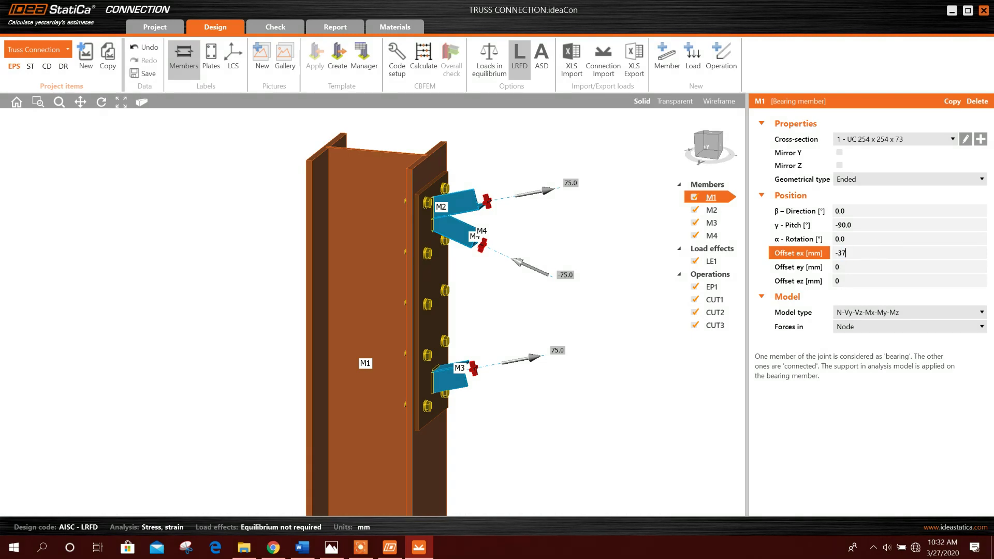
left_click(866, 264)
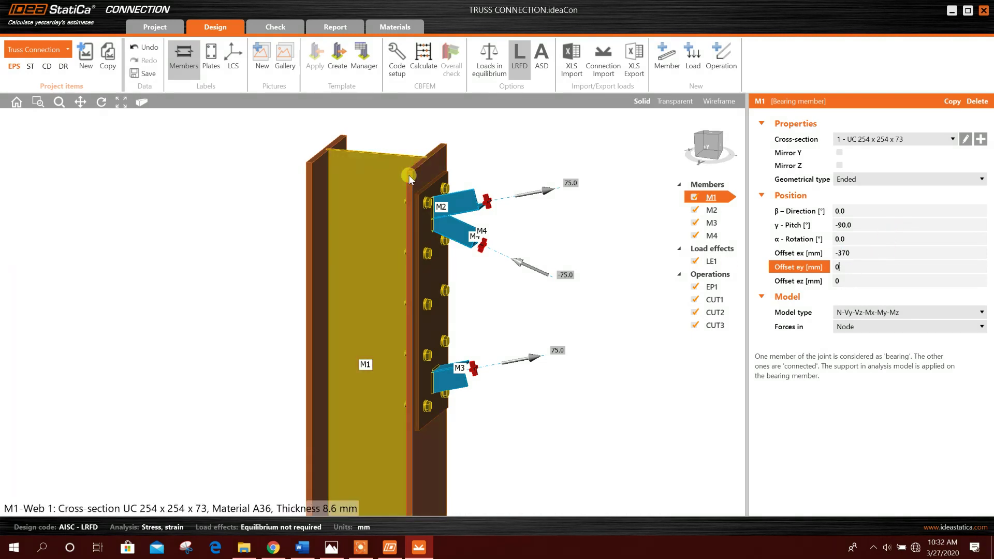
left_click(844, 252)
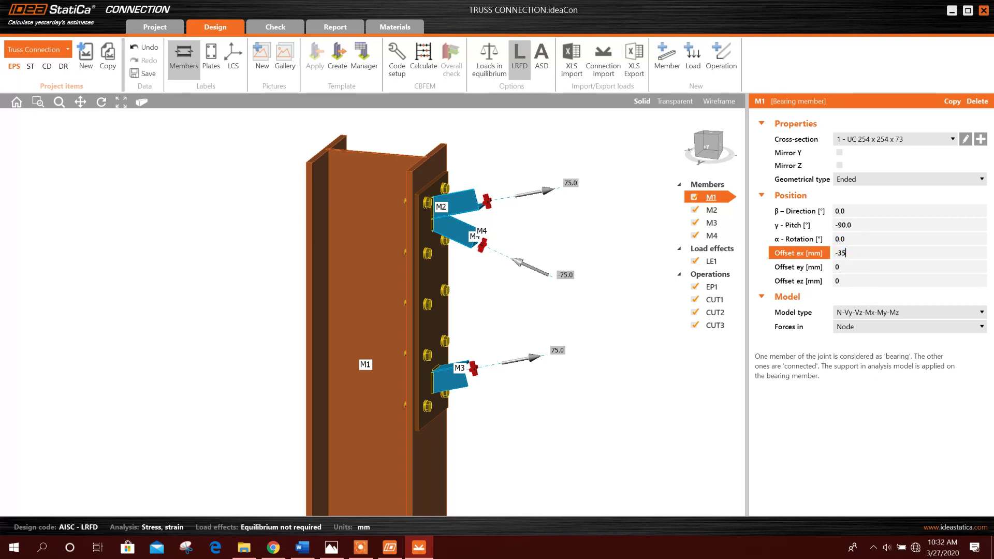
key("Tab")
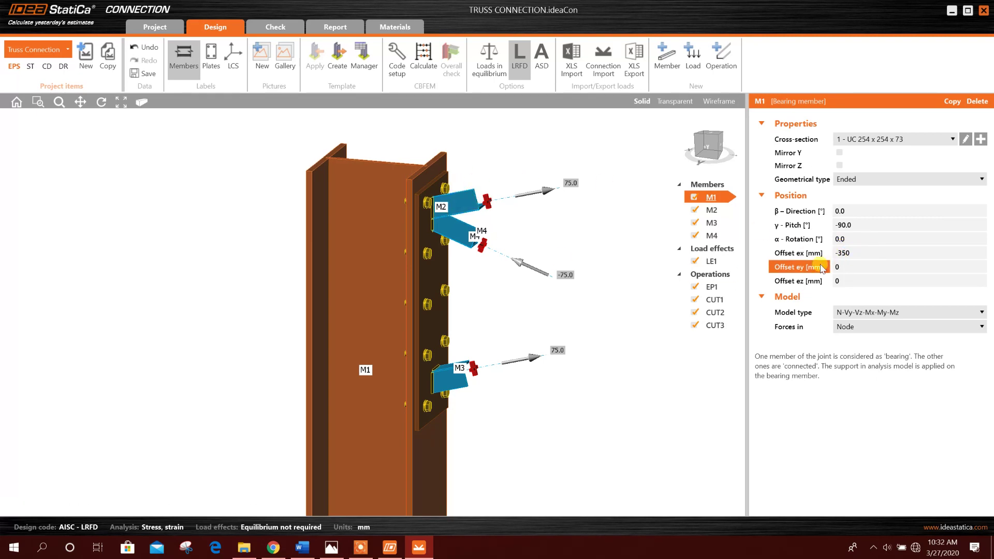
left_click(843, 252)
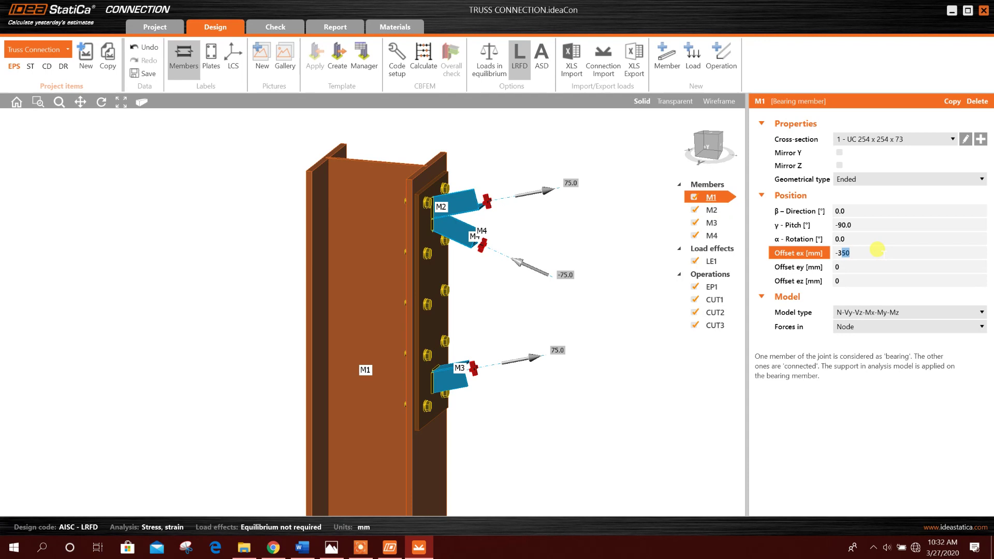
key("Tab")
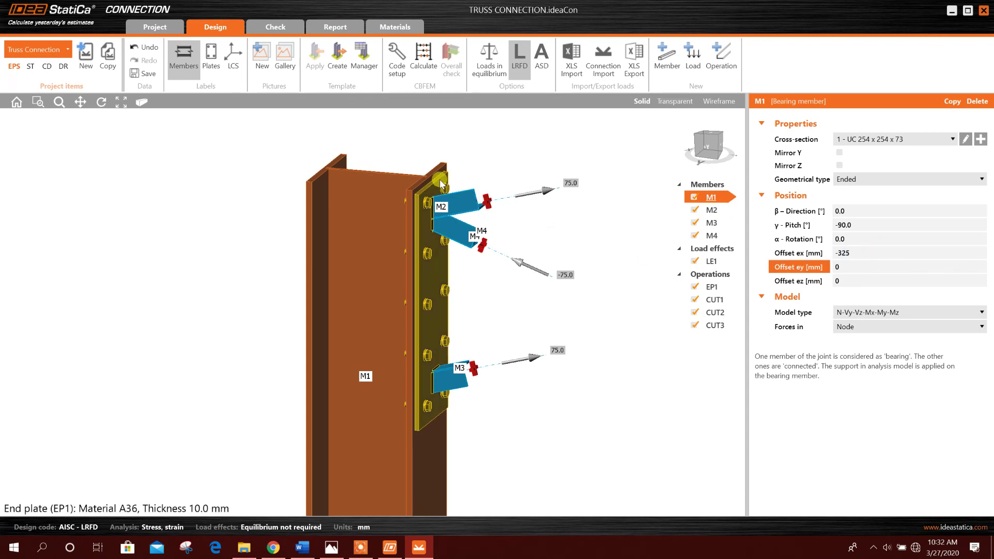
- Compare the column top and end plate position with the reference drawing truss.png in Photos, returning to the connection model
scroll(398, 188, "up", 3)
scroll(415, 207, "down", 3)
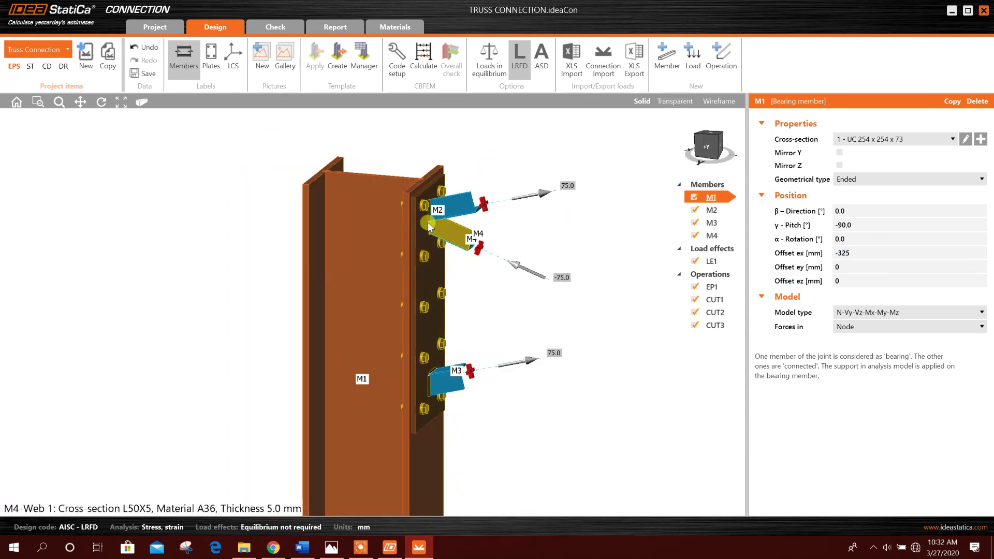
left_click(331, 547)
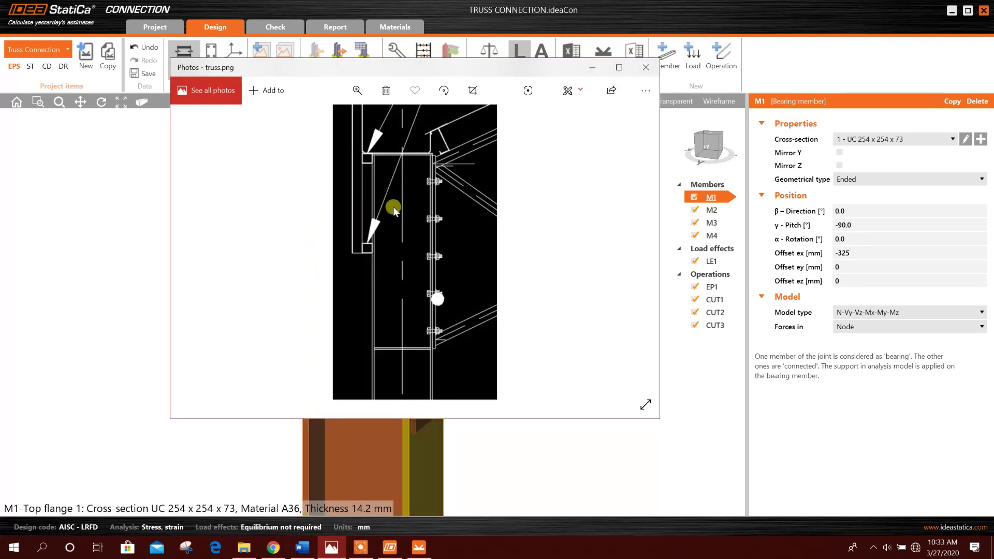
left_click(592, 67)
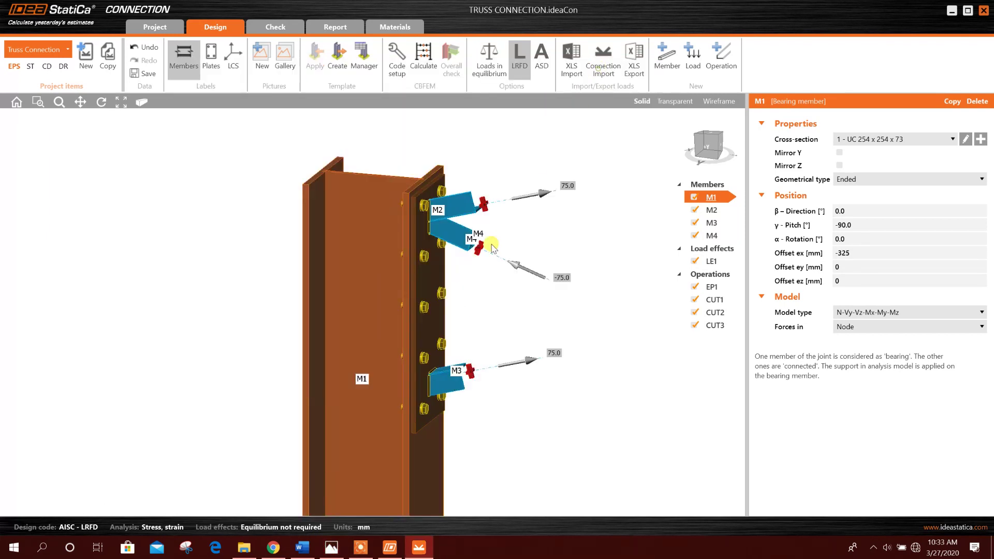
middle_click_drag(602, 247, 585, 220)
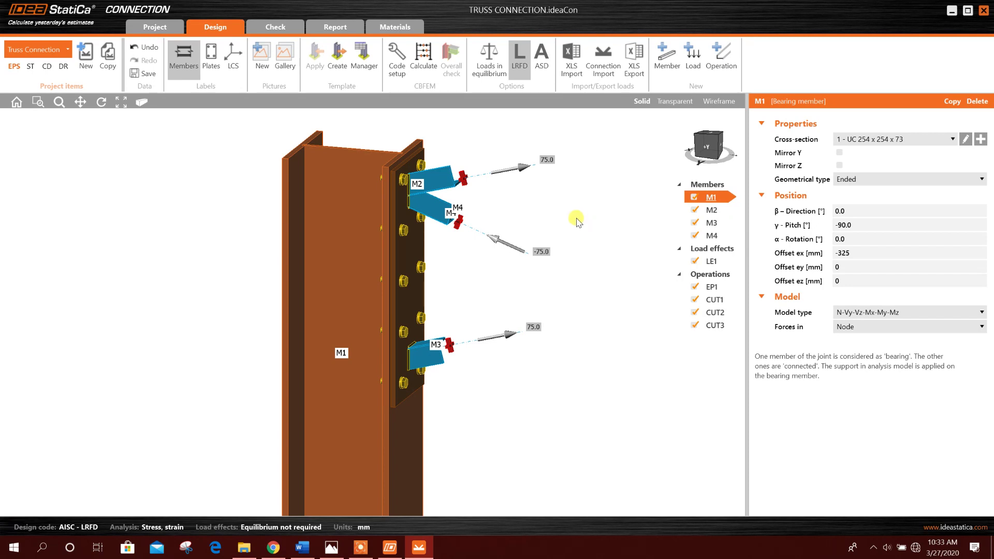
middle_click_drag(586, 211, 592, 212)
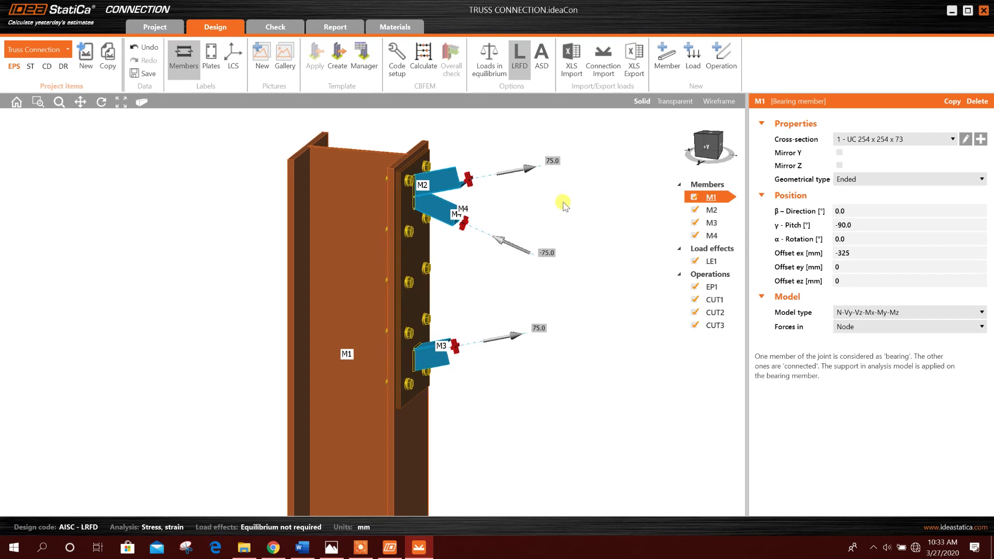
- Calculate the connection and display the equivalent stress results on the model
left_click(424, 58)
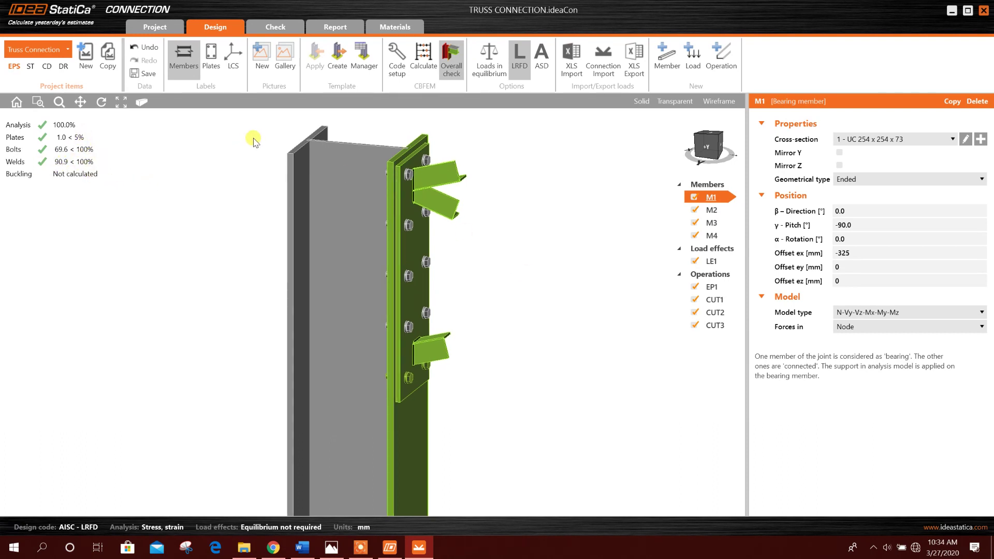
left_click(275, 27)
left_click(344, 73)
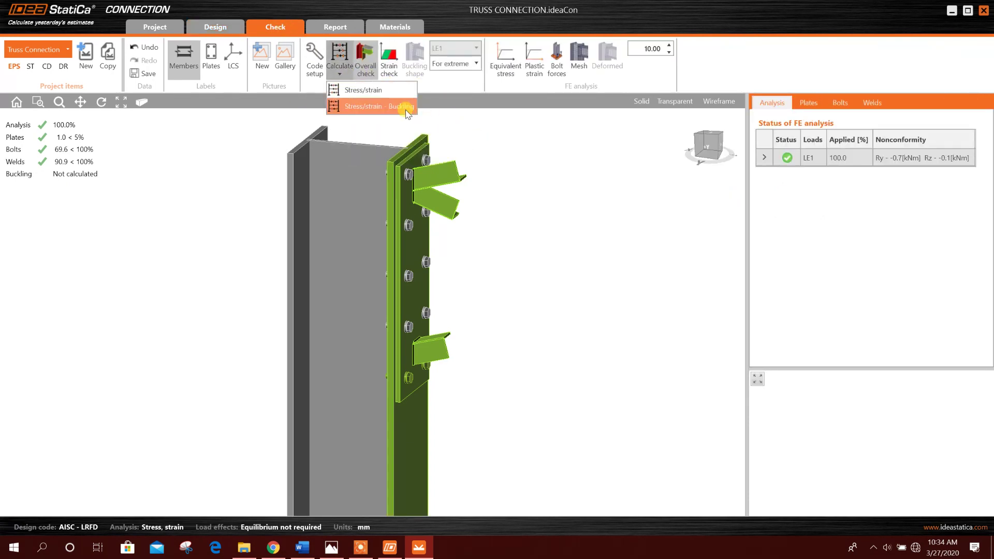
left_click(181, 167)
middle_click_drag(538, 279, 485, 276)
scroll(510, 269, "down", 3)
left_click(513, 76)
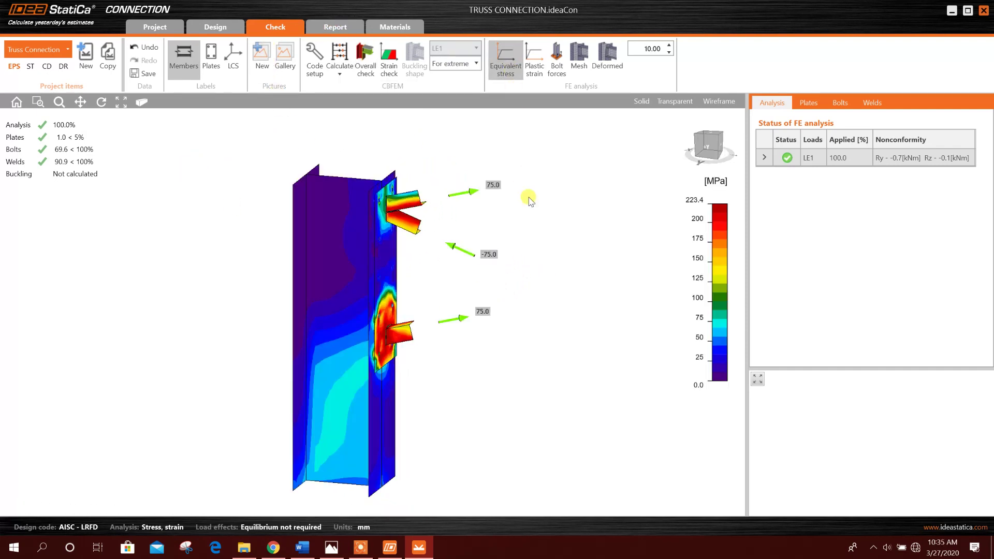
- Inspect the stresses around the end plate and overlay the finite element mesh on the plot
left_click(708, 150)
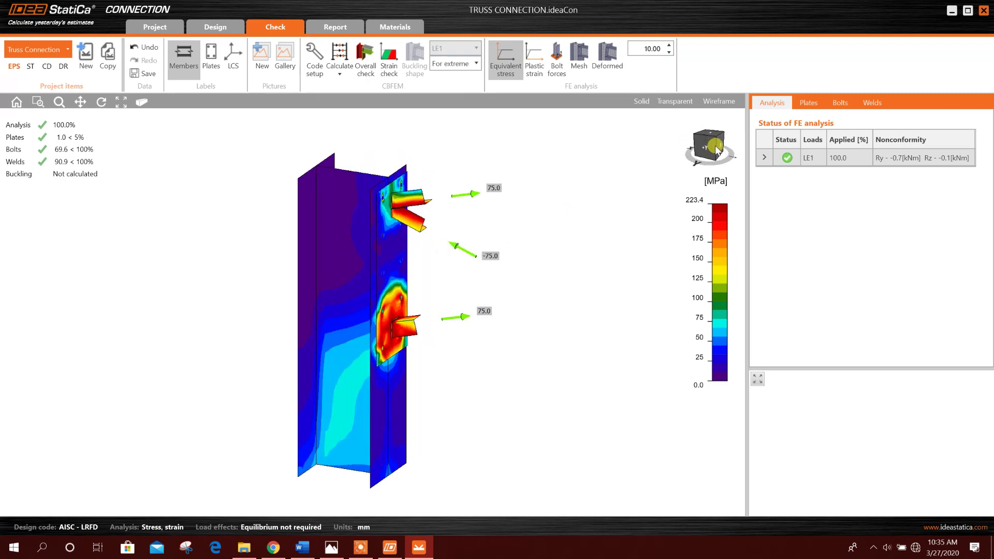
scroll(370, 217, "up", 5)
middle_click_drag(389, 237, 387, 217)
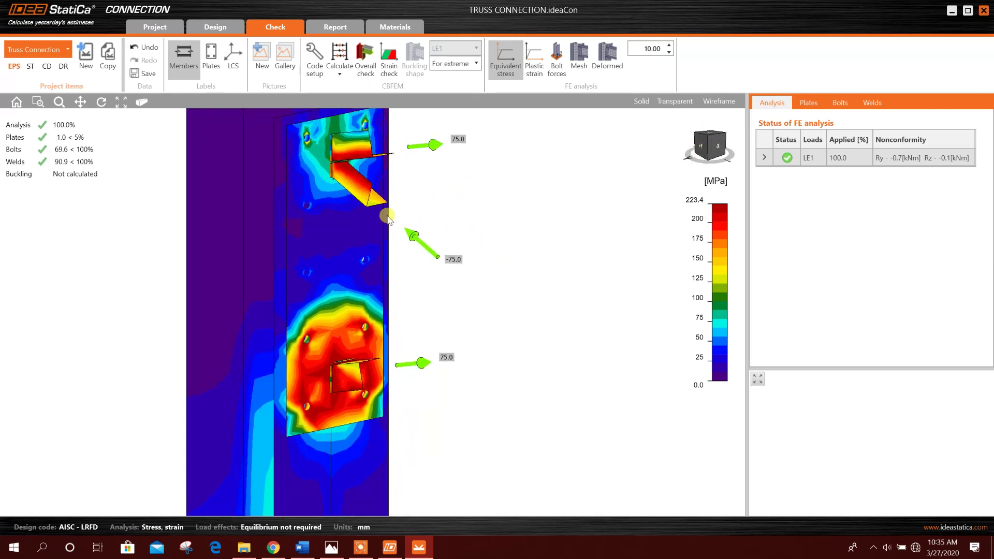
scroll(376, 250, "down", 2)
scroll(367, 191, "up", 2)
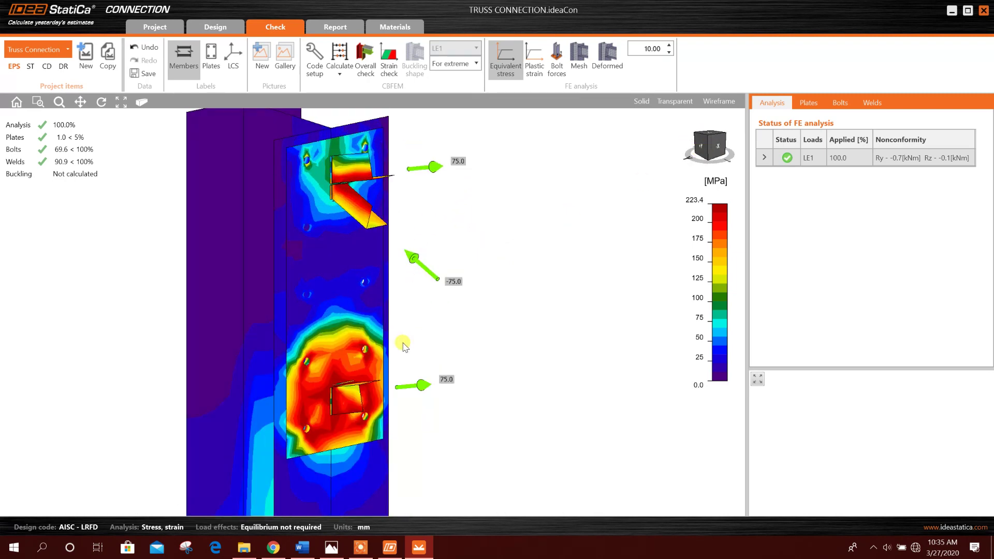
left_click(579, 66)
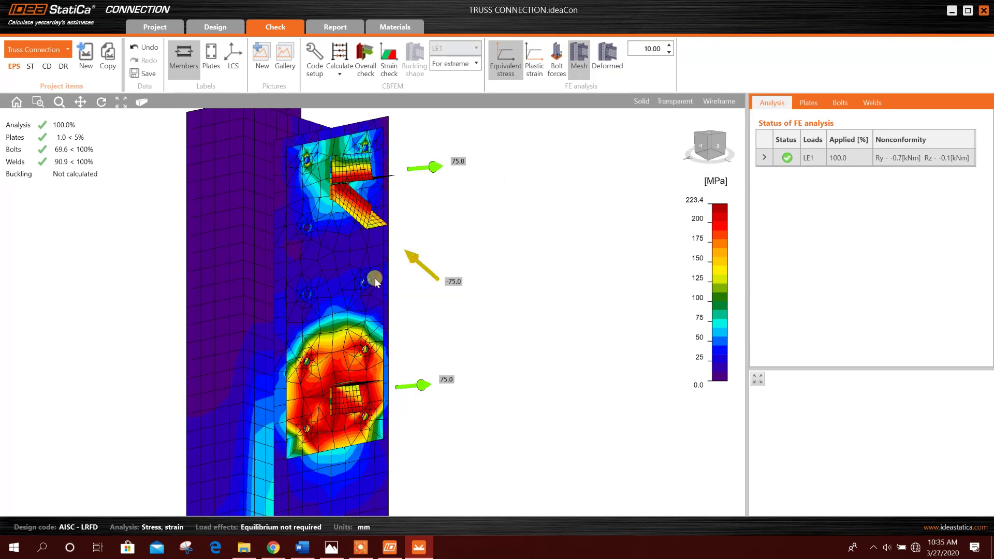
middle_click_drag(423, 450, 454, 418)
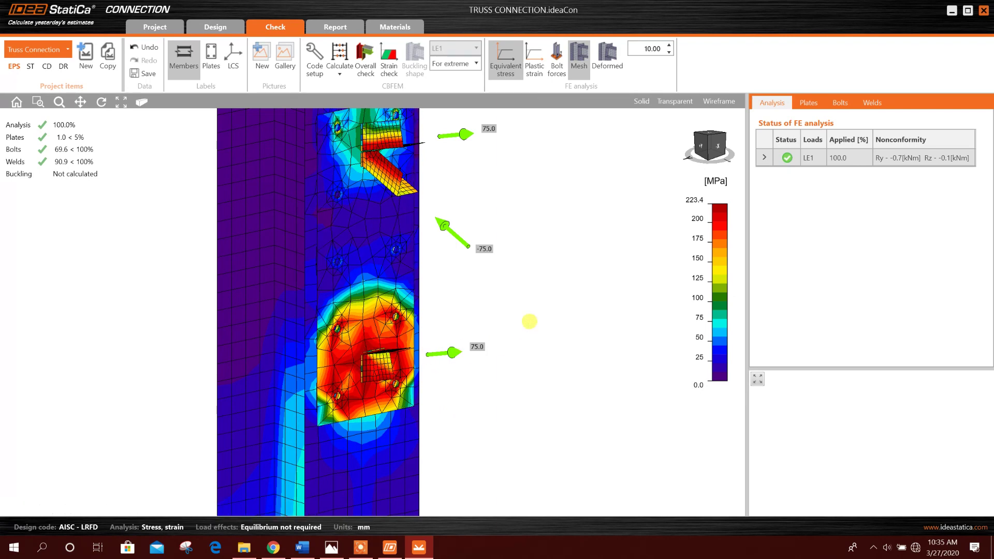
middle_click_drag(530, 322, 513, 343)
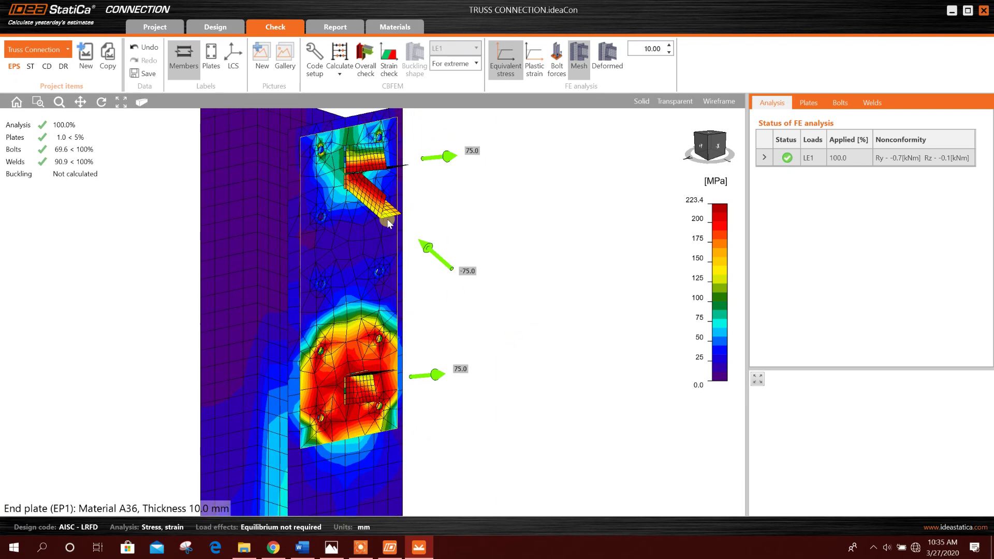
- Show the deformed shape with a deformation scale of 30
left_click(611, 67)
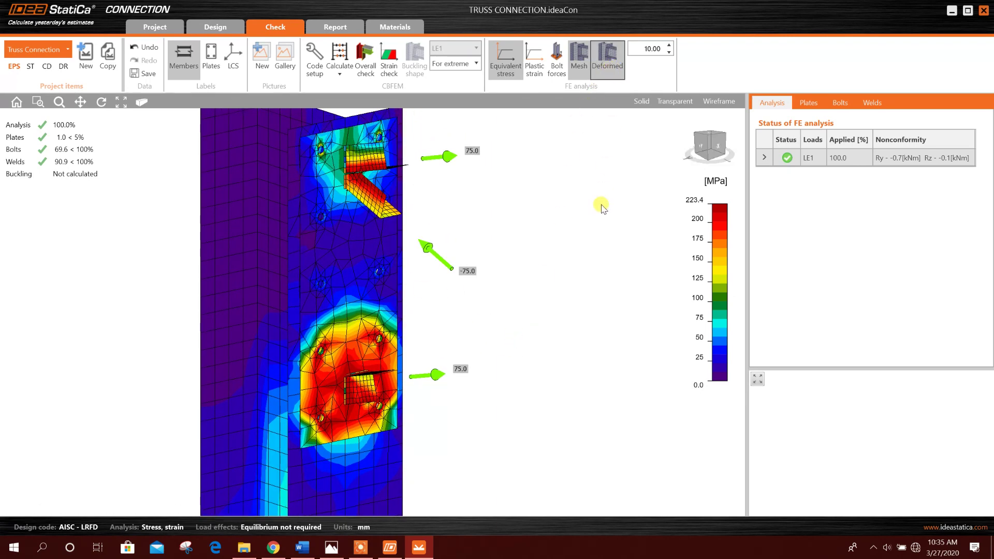
left_click(669, 48)
left_click(668, 48)
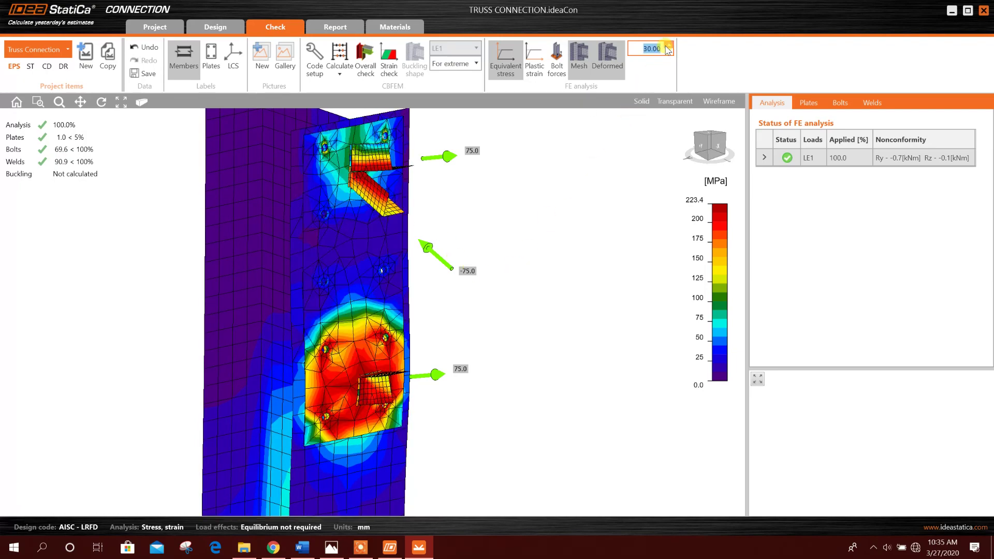
- Examine the deformed end plate and column flange at members M2, M3 and M4 from the side and at an angle
middle_click_drag(476, 325, 482, 315)
left_click(709, 150)
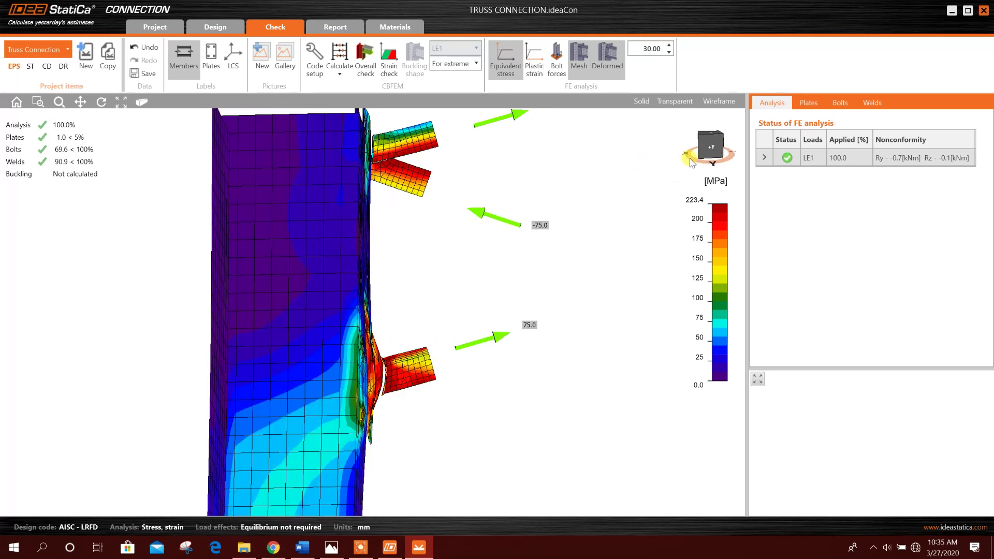
left_click(721, 148)
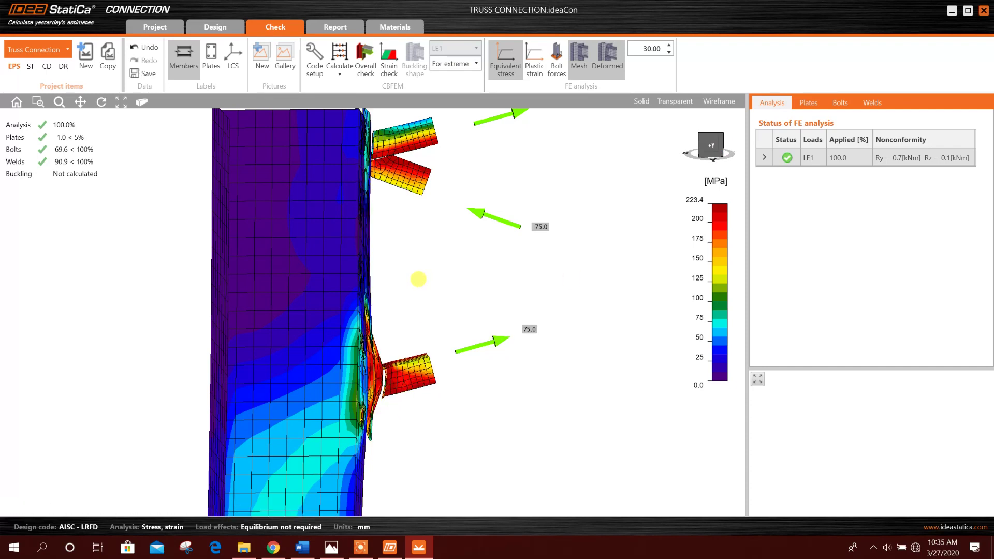
middle_click_drag(417, 280, 402, 342)
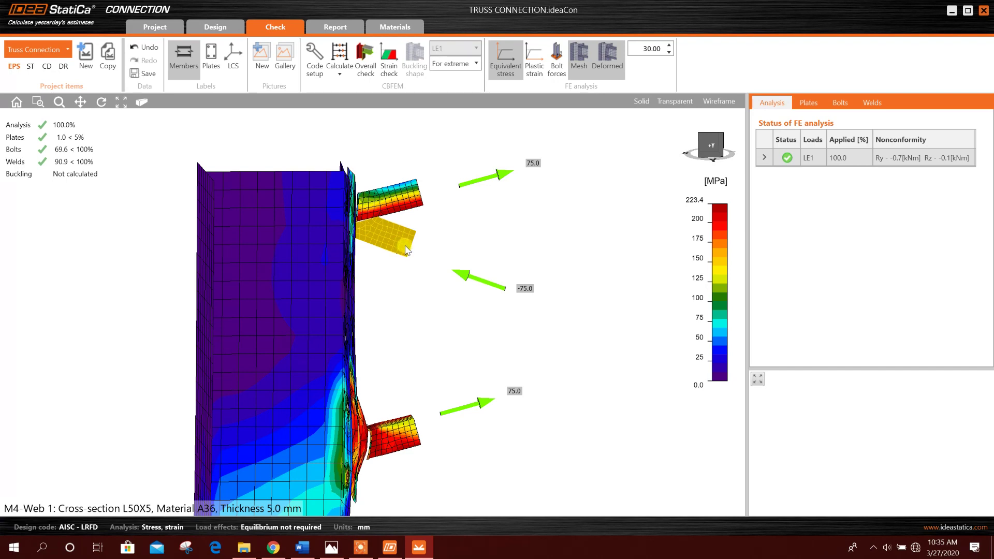
left_click(720, 146)
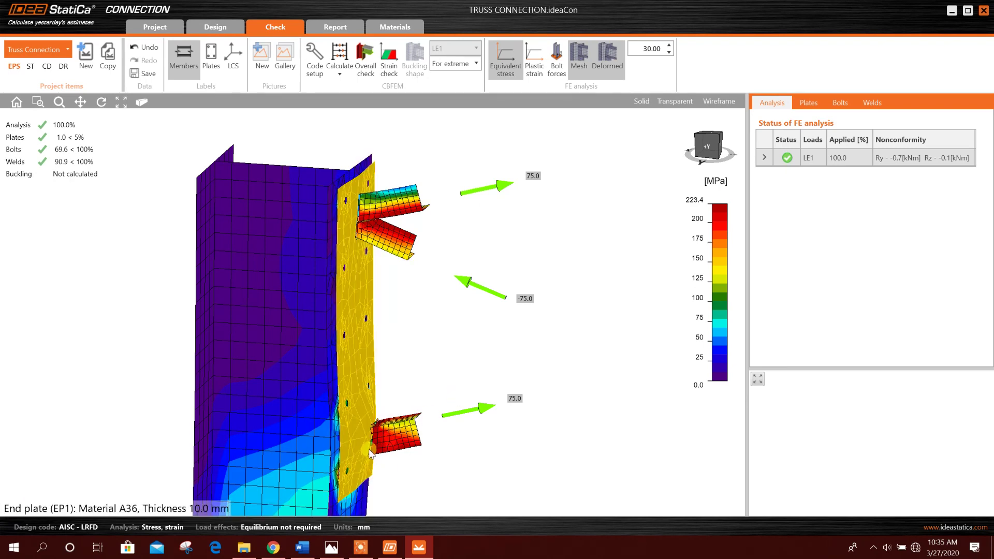
left_click(724, 156)
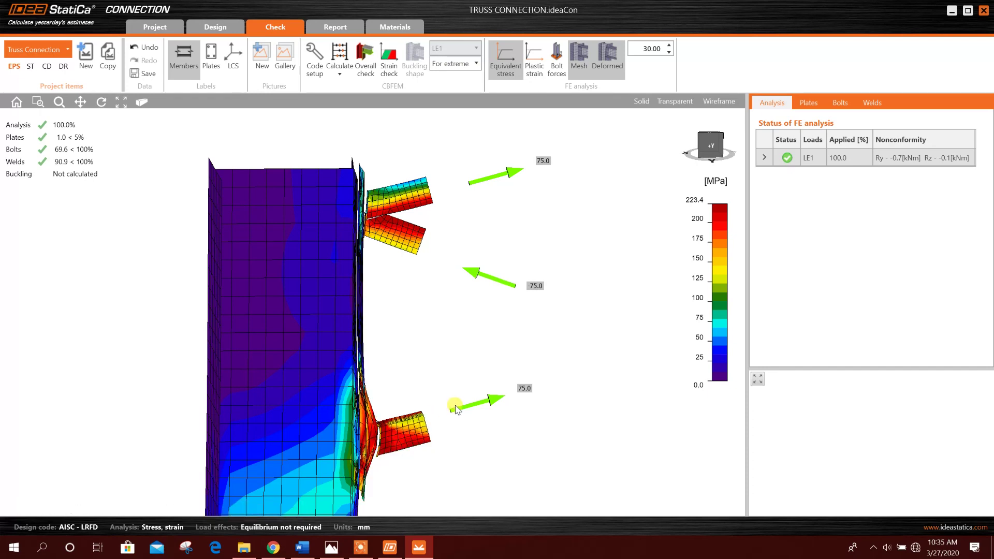
left_click(714, 152)
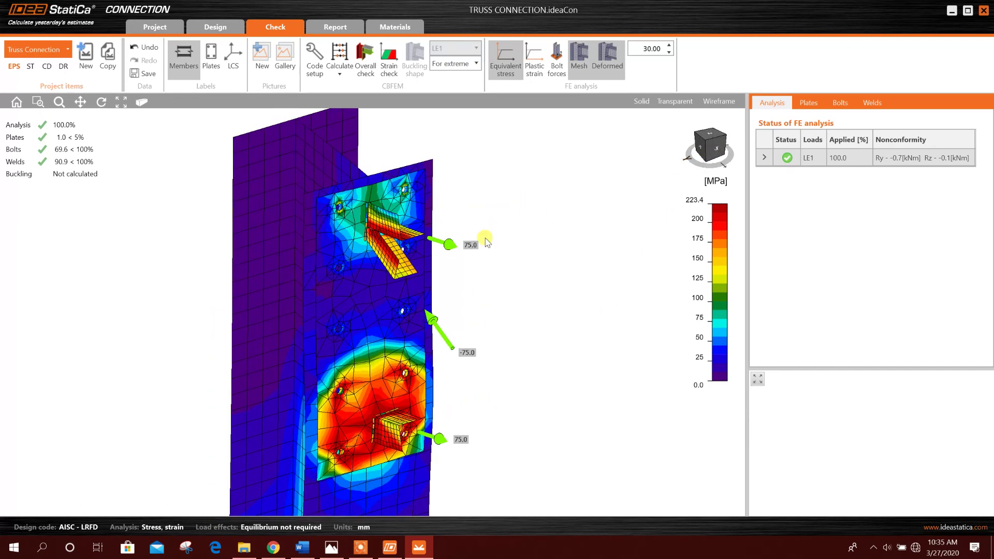
scroll(469, 298, "down", 2)
middle_click_drag(468, 340, 502, 313)
left_click(709, 149)
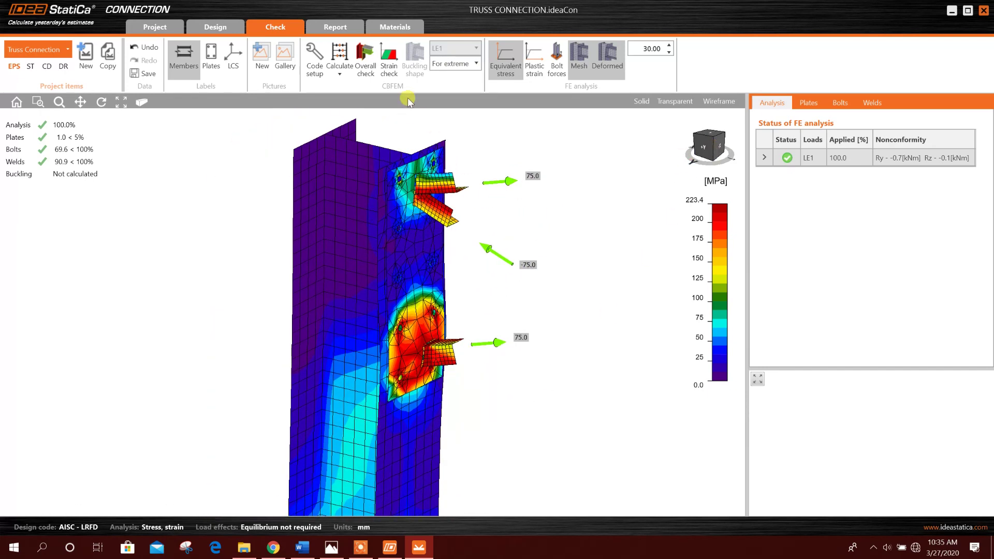
- Open the detailed report and look through its member, load effect and check sections
left_click(335, 28)
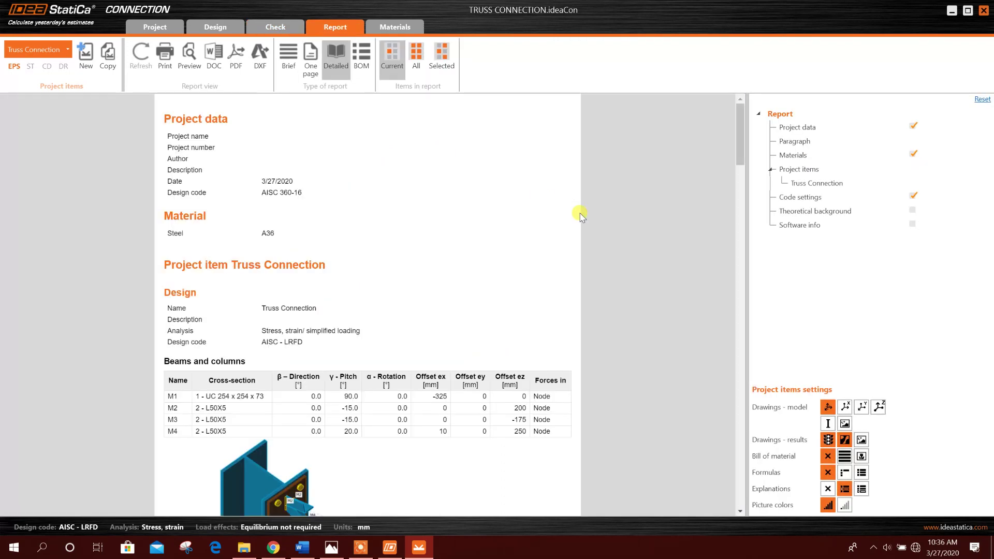
scroll(415, 267, "down", 20)
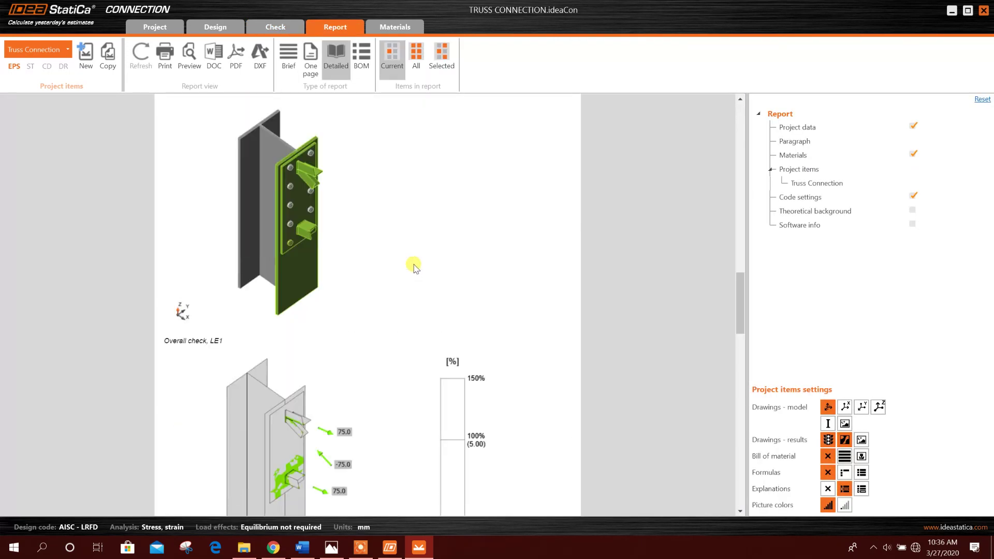
scroll(418, 264, "up", 15)
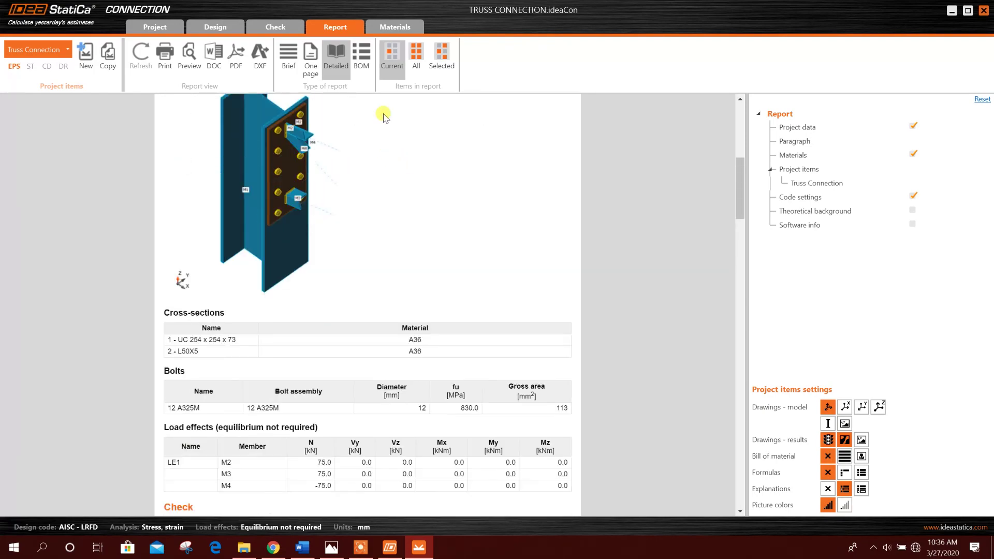
- Switch the report to the bill of material and review its operations, welds and bolts tables
left_click(362, 66)
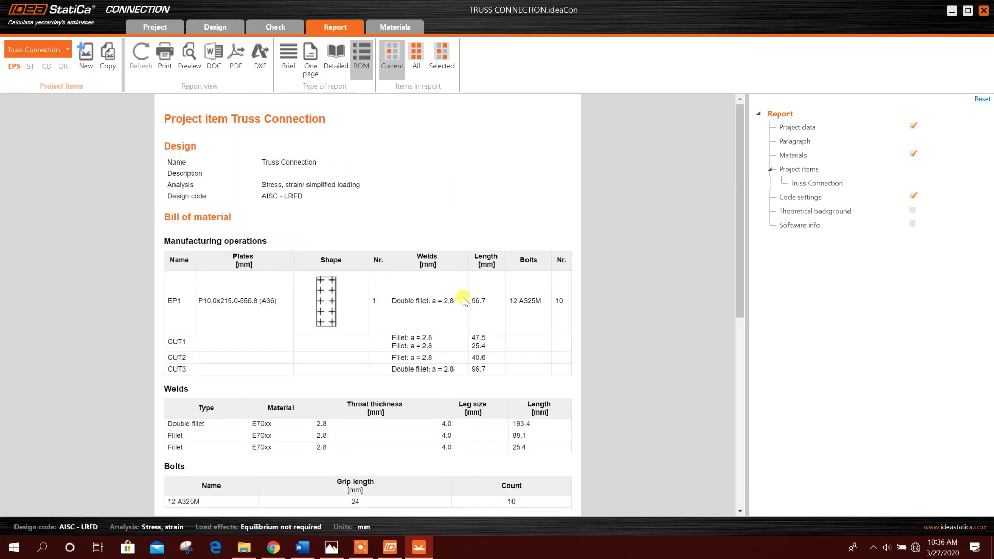
scroll(465, 301, "down", 6)
scroll(477, 299, "up", 6)
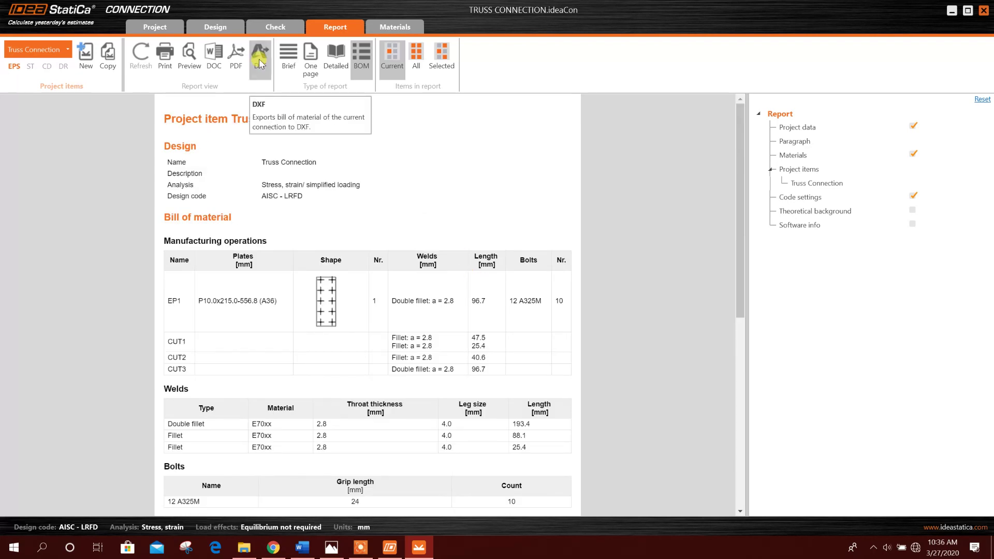
- Review the drawings of end plate EP1 and the M1 top flange in the bill of material against its tables
scroll(352, 290, "down", 6)
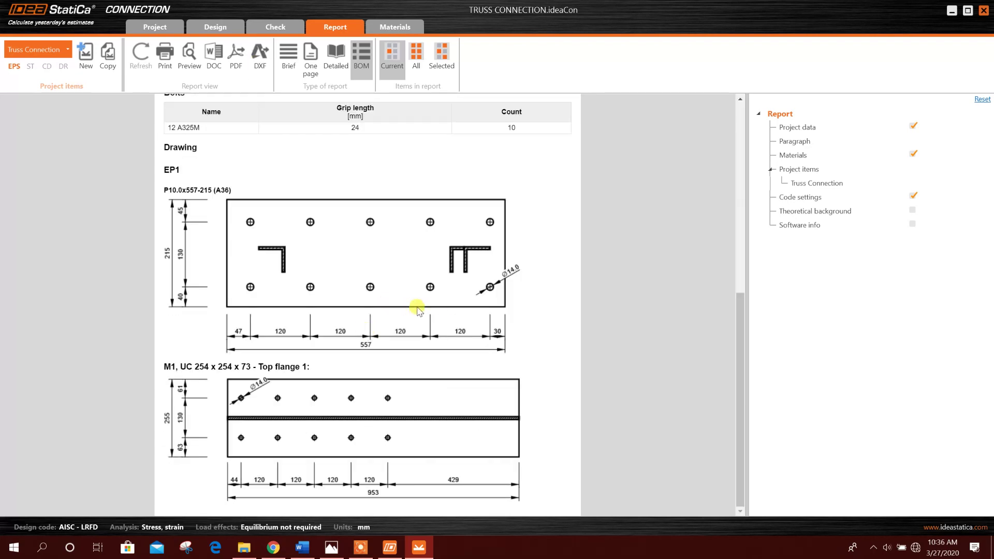
scroll(462, 335, "up", 7)
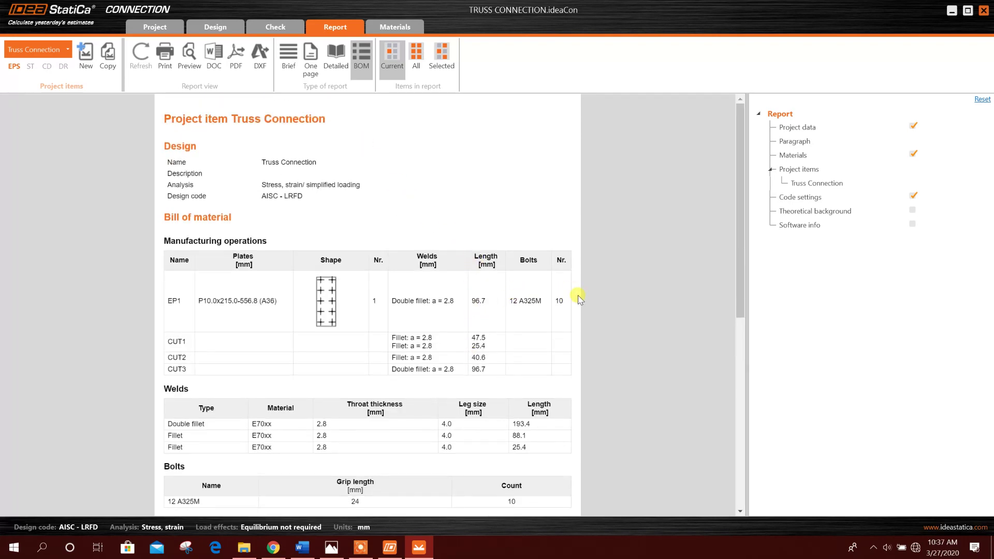
scroll(561, 289, "down", 7)
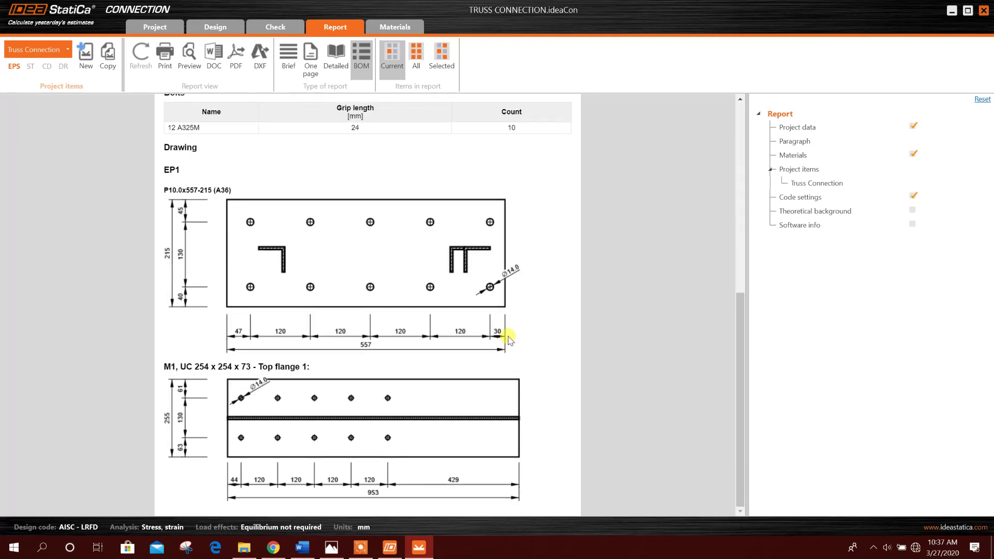
scroll(510, 339, "up", 7)
- Return to the design model and examine the bolted end plate and truss members on the column
left_click(208, 29)
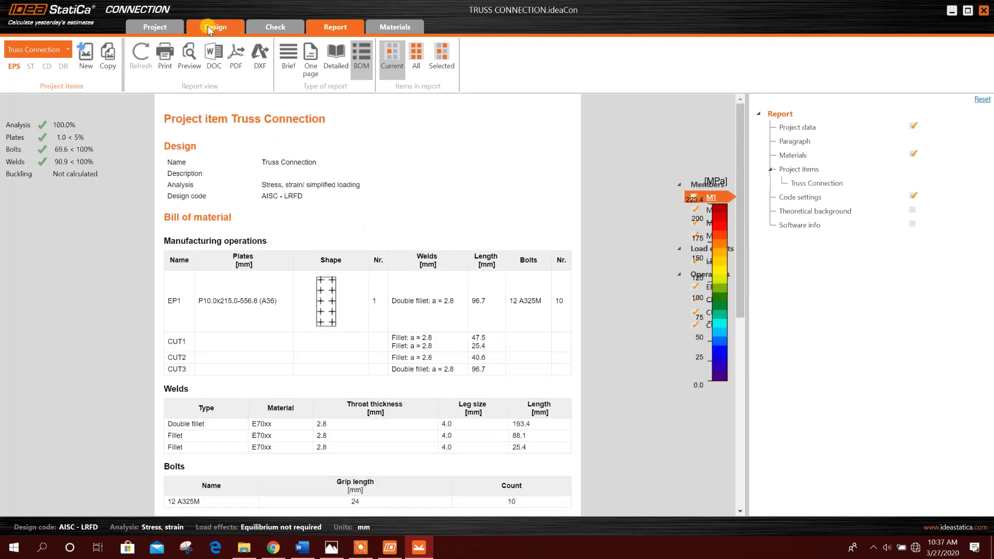
scroll(517, 259, "up", 3)
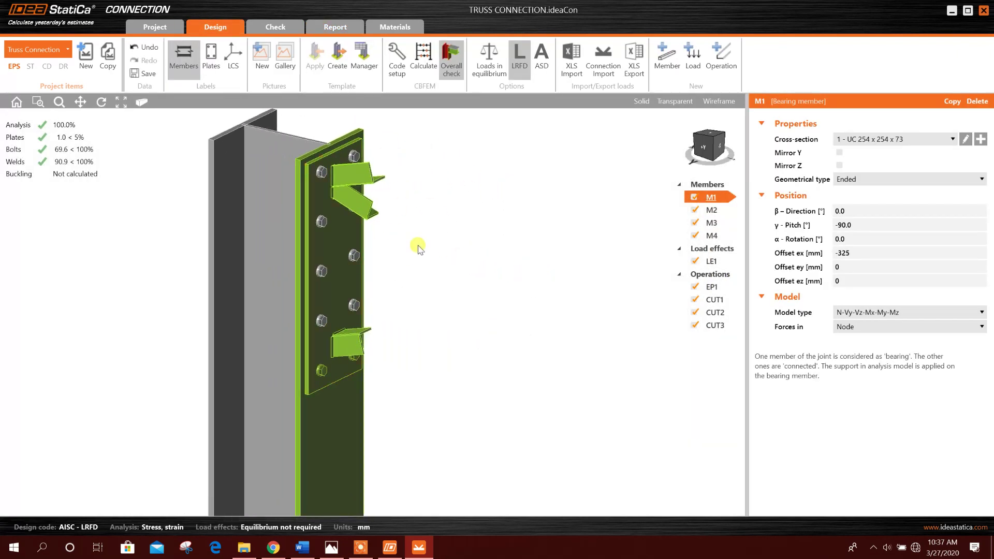
middle_click_drag(338, 308, 338, 294)
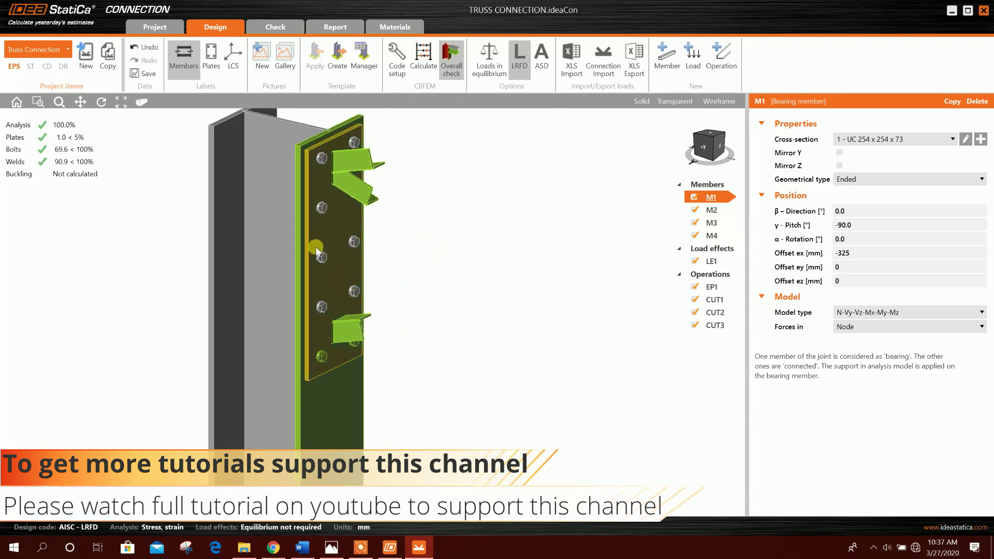
middle_click_drag(482, 331, 505, 350)
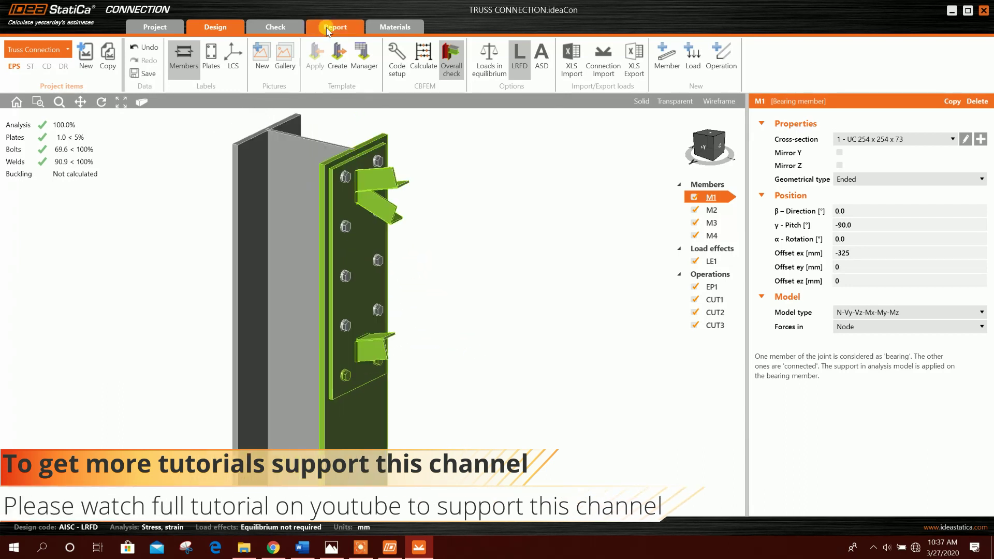
- Display the equivalent stress results on the deformed connection and examine the end plate and column
left_click(276, 28)
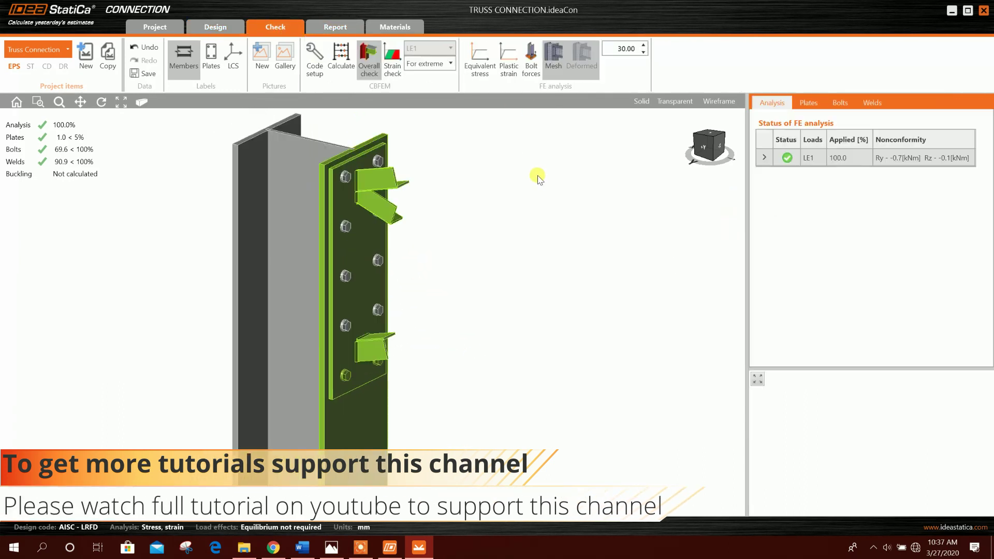
left_click(484, 72)
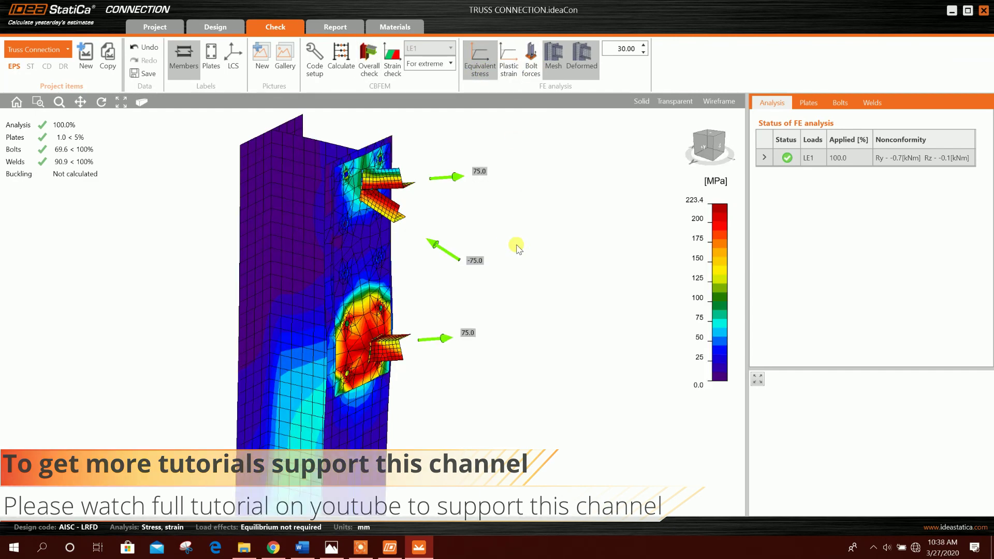
middle_click_drag(498, 351, 505, 339)
right_click_drag(473, 347, 499, 366)
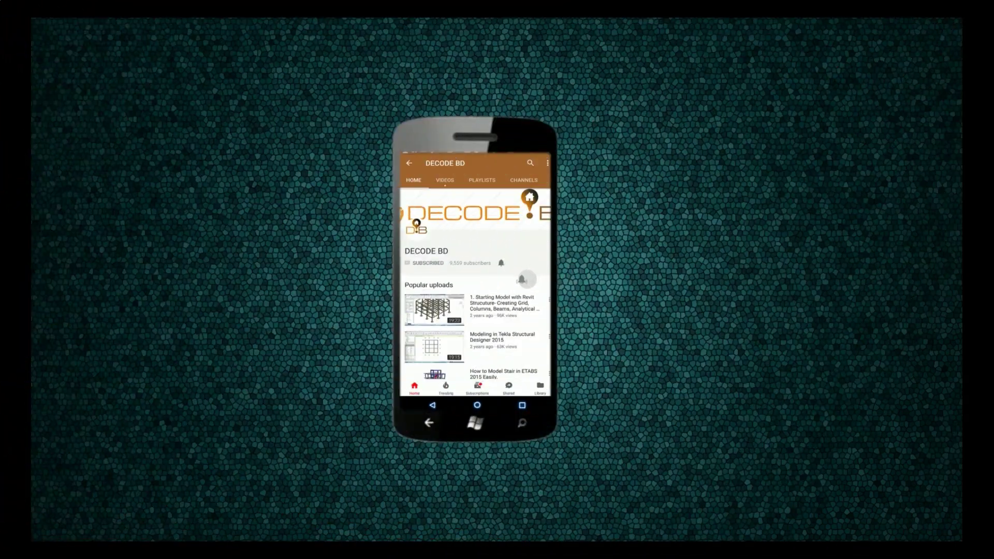